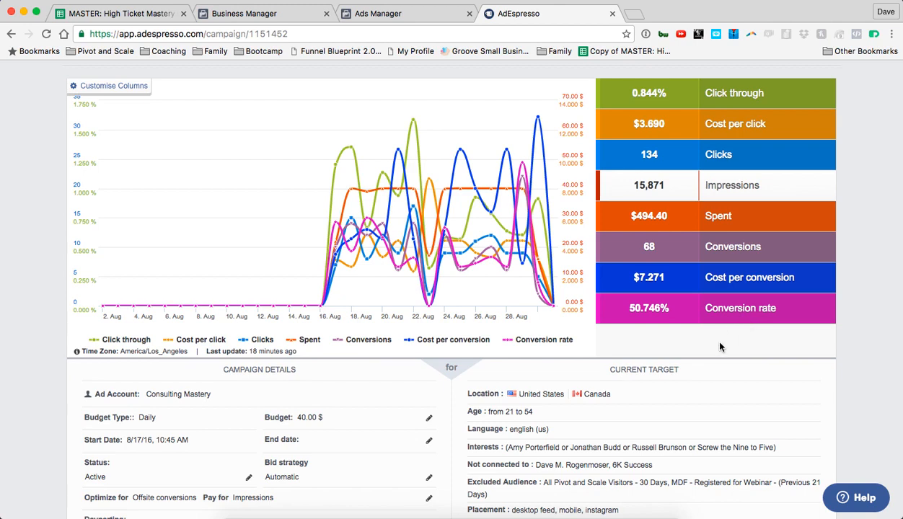
Step: Review the webinar campaign's 30-day performance metrics, campaign details and current target, down to the Top Factors section
{"action": "scroll", "coordinate": [856, 277], "scroll_direction": "down", "scroll_amount": 1}
{"action": "scroll", "coordinate": [844, 260], "scroll_direction": "up", "scroll_amount": 3}
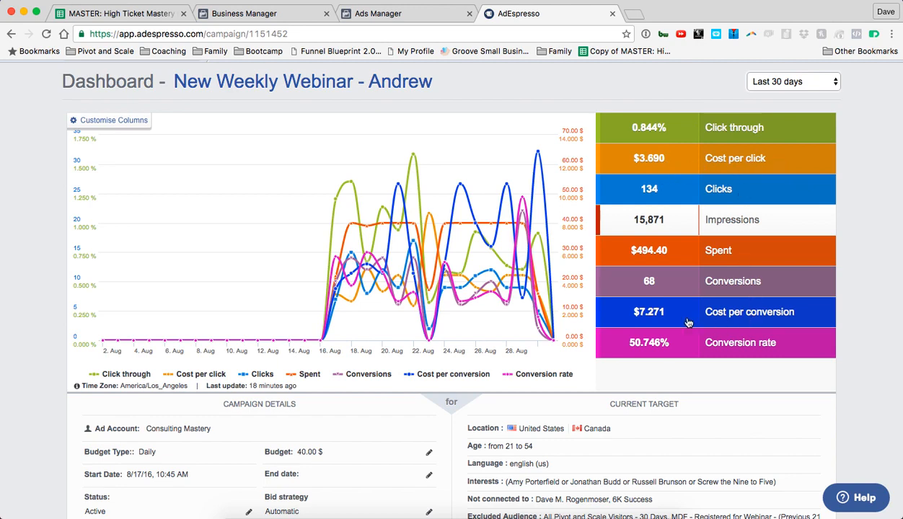
{"action": "scroll", "coordinate": [590, 427], "scroll_direction": "down", "scroll_amount": 5}
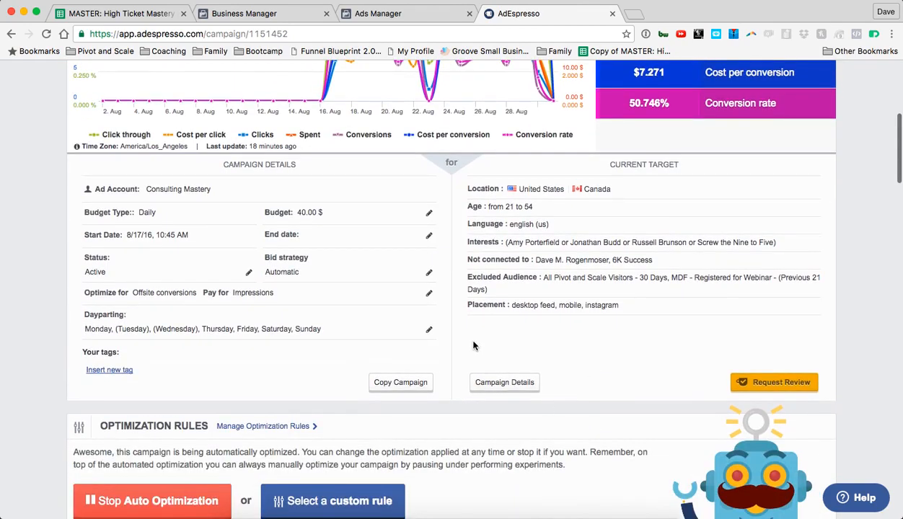
{"action": "scroll", "coordinate": [473, 346], "scroll_direction": "down", "scroll_amount": 10}
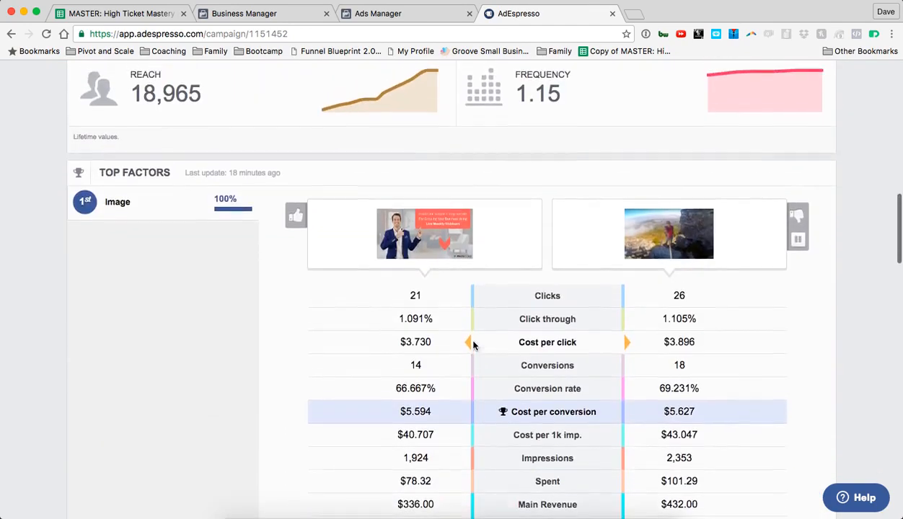
{"action": "scroll", "coordinate": [473, 346], "scroll_direction": "up", "scroll_amount": 7}
{"action": "scroll", "coordinate": [474, 349], "scroll_direction": "down", "scroll_amount": 7}
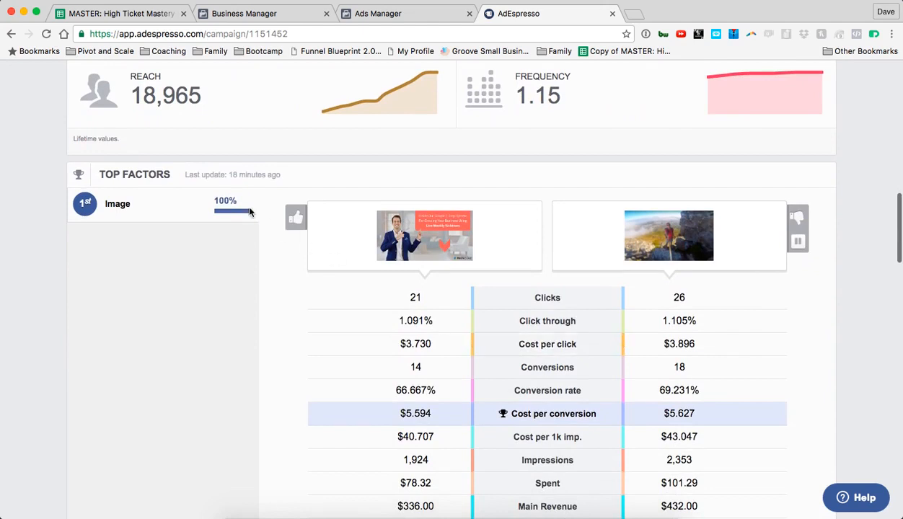
Step: Examine the Top Factors image comparison between the best-performing and worst-performing ad images
{"action": "scroll", "coordinate": [382, 269], "scroll_direction": "down", "scroll_amount": 1}
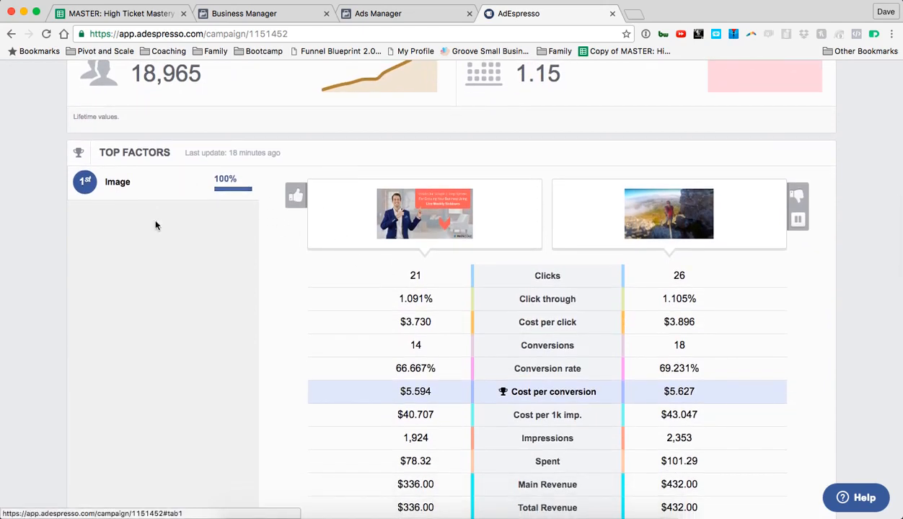
{"action": "scroll", "coordinate": [155, 252], "scroll_direction": "down", "scroll_amount": 2}
{"action": "scroll", "coordinate": [152, 279], "scroll_direction": "up", "scroll_amount": 1}
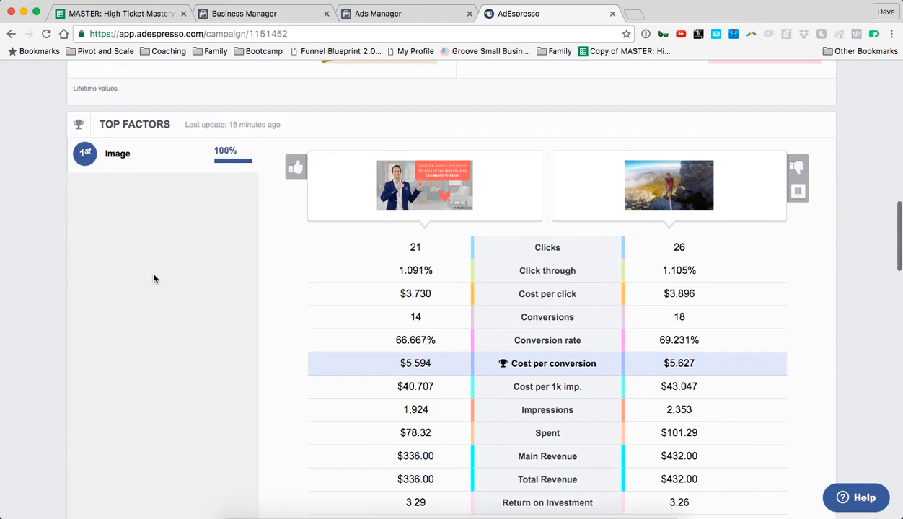
{"action": "scroll", "coordinate": [169, 258], "scroll_direction": "down", "scroll_amount": 1}
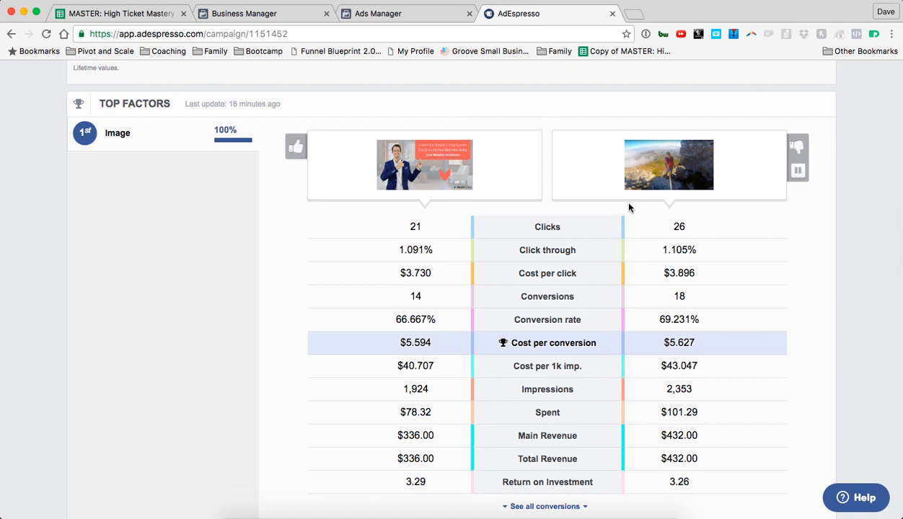
{"action": "scroll", "coordinate": [629, 208], "scroll_direction": "up", "scroll_amount": 3}
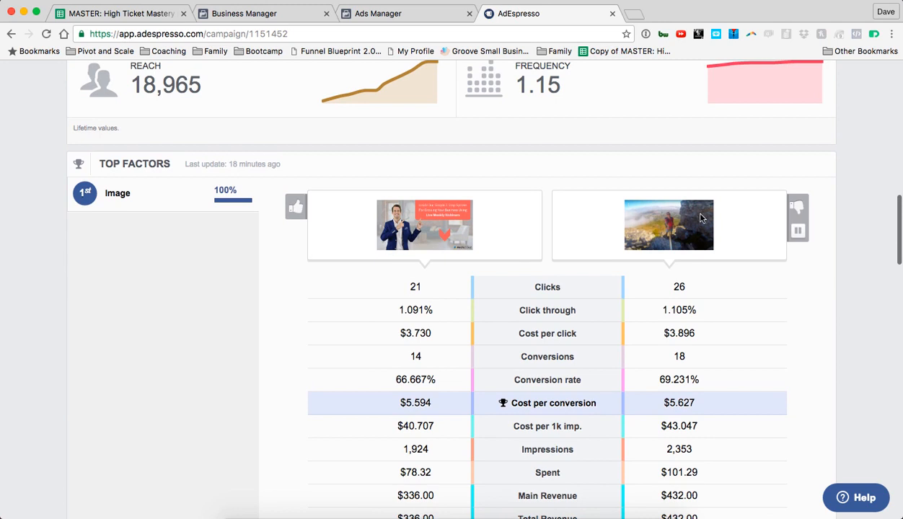
{"action": "scroll", "coordinate": [642, 247], "scroll_direction": "down", "scroll_amount": 2}
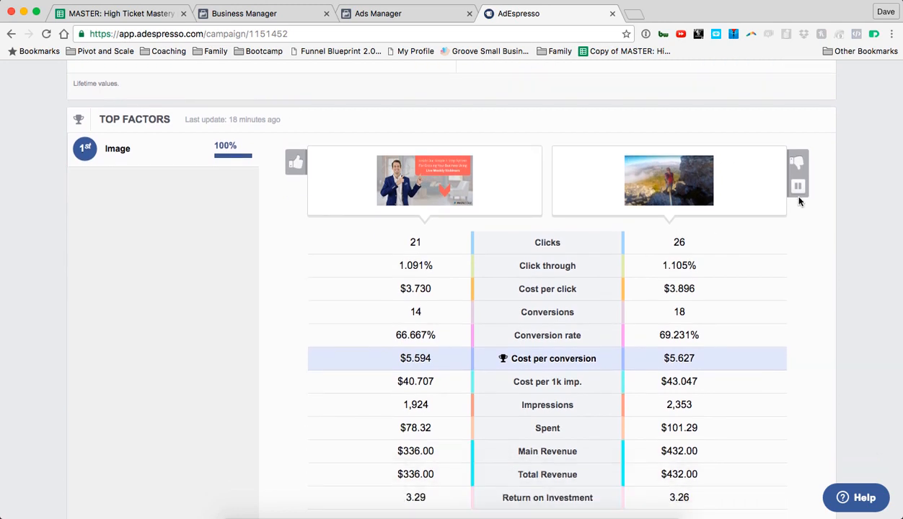
{"action": "scroll", "coordinate": [559, 86], "scroll_direction": "down", "scroll_amount": 2}
{"action": "scroll", "coordinate": [561, 91], "scroll_direction": "down", "scroll_amount": 1}
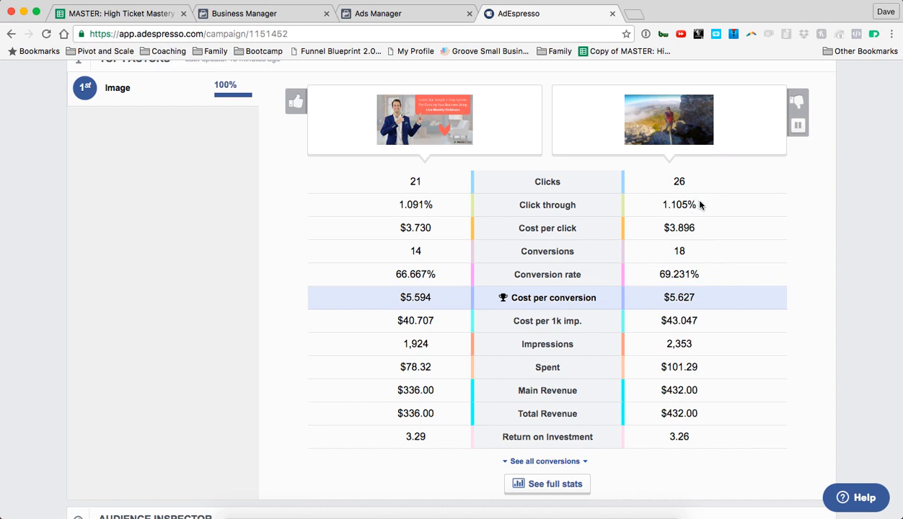
Step: Compare the click-through rates of the two ad images in Top Factors
{"action": "left_click_drag", "start_coordinate": [698, 205], "coordinate": [486, 205]}
{"action": "mouse_move", "coordinate": [431, 207]}
{"action": "left_mouse_down"}
{"action": "mouse_move", "coordinate": [401, 207]}
{"action": "mouse_move", "coordinate": [422, 205]}
{"action": "left_mouse_up"}
{"action": "left_click", "coordinate": [455, 209]}
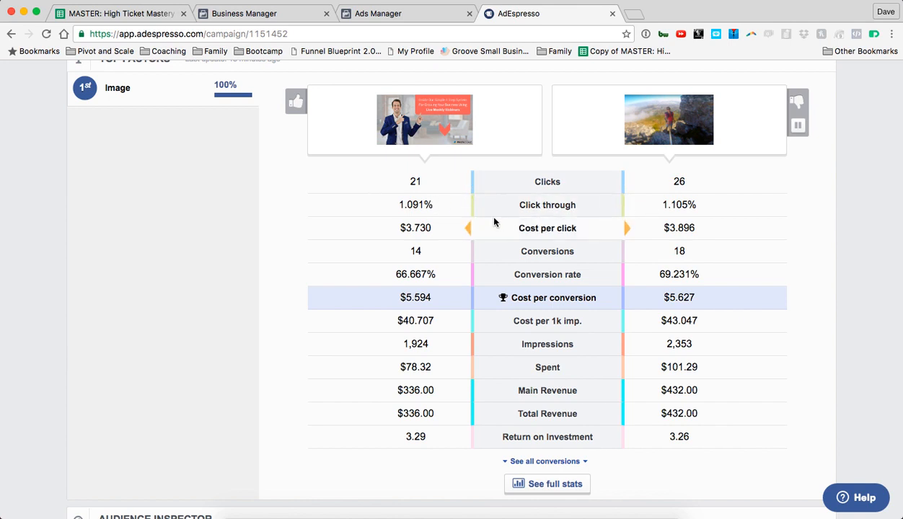
{"action": "left_click_drag", "start_coordinate": [695, 207], "coordinate": [454, 206]}
{"action": "left_click", "coordinate": [427, 208]}
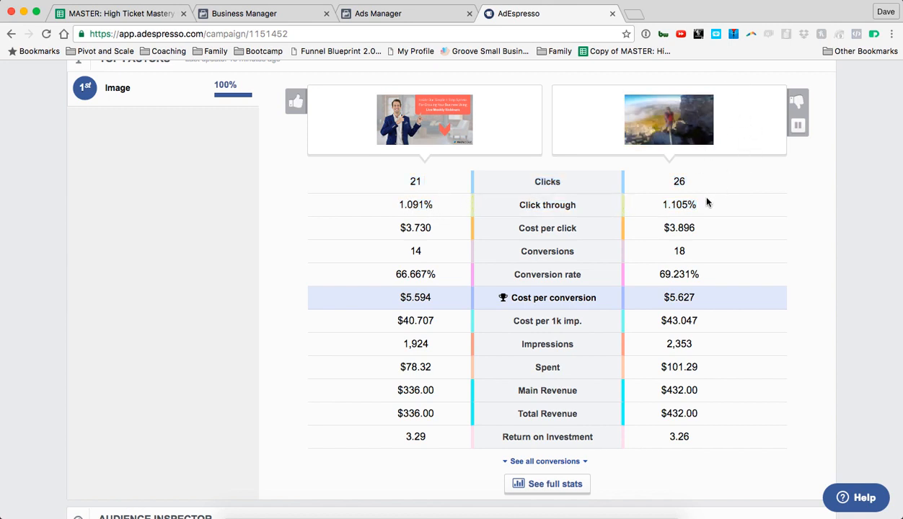
Step: Check the cost per click, conversion rate and cost per conversion of the worst-performing ad image against the best one
{"action": "scroll", "coordinate": [691, 193], "scroll_direction": "down", "scroll_amount": 1}
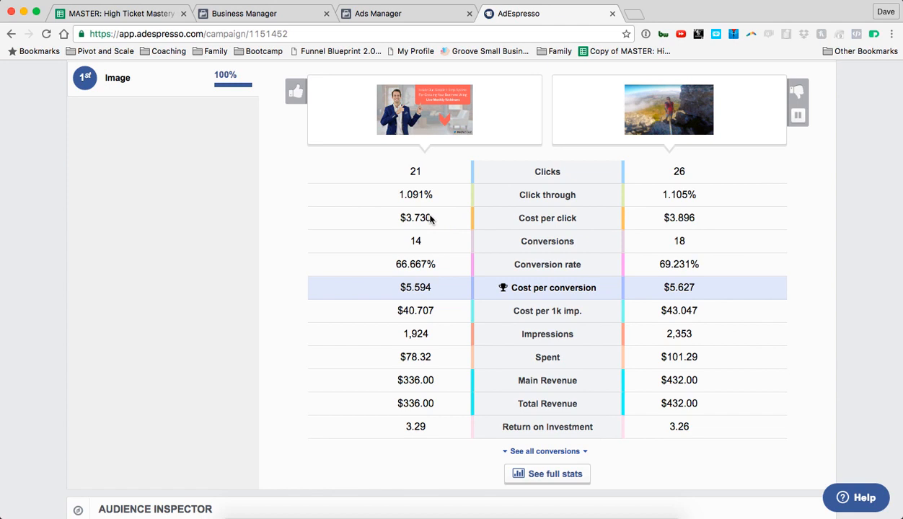
{"action": "left_click", "coordinate": [680, 218]}
{"action": "left_click_drag", "start_coordinate": [712, 271], "coordinate": [655, 266]}
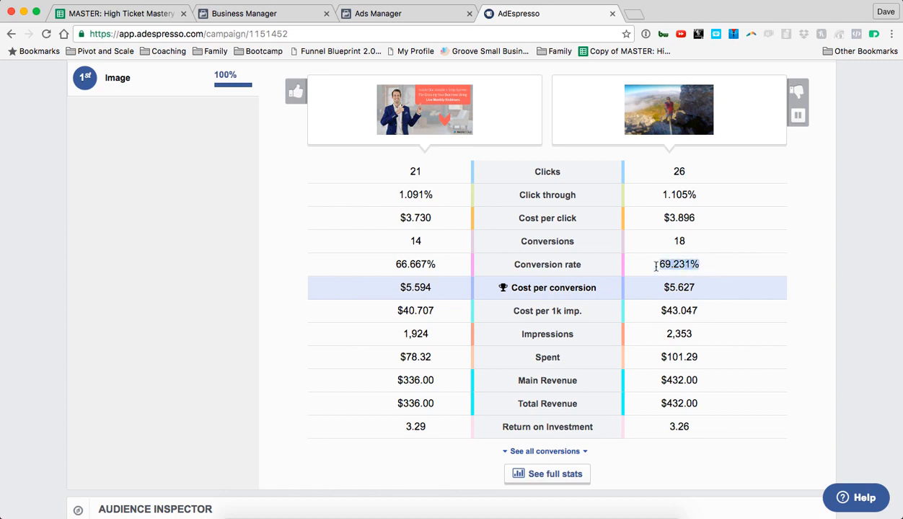
{"action": "left_click", "coordinate": [661, 266]}
{"action": "left_click_drag", "start_coordinate": [714, 291], "coordinate": [664, 285]}
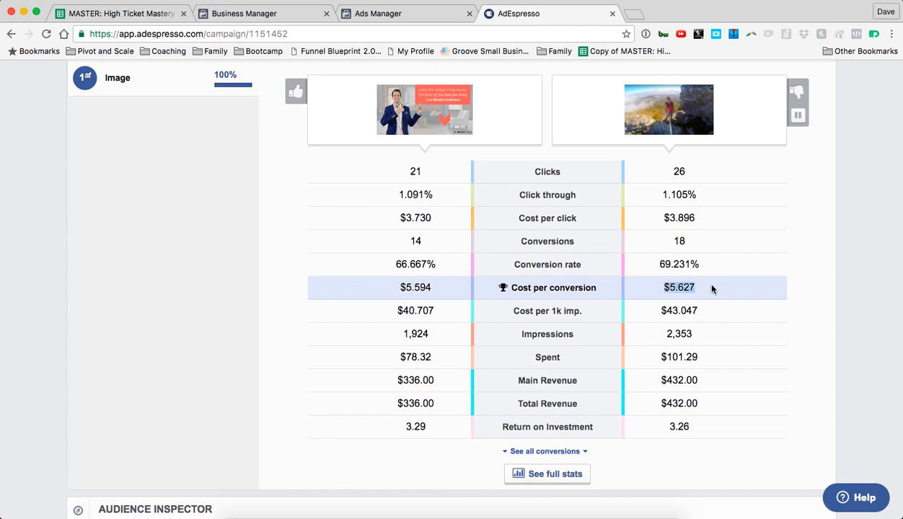
{"action": "scroll", "coordinate": [711, 288], "scroll_direction": "down", "scroll_amount": 1}
{"action": "scroll", "coordinate": [712, 288], "scroll_direction": "up", "scroll_amount": 2}
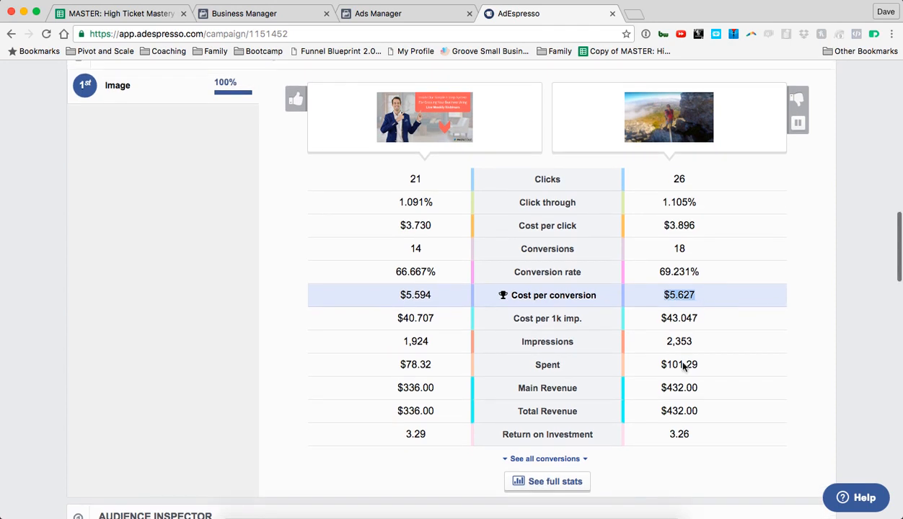
{"action": "scroll", "coordinate": [635, 196], "scroll_direction": "up", "scroll_amount": 1}
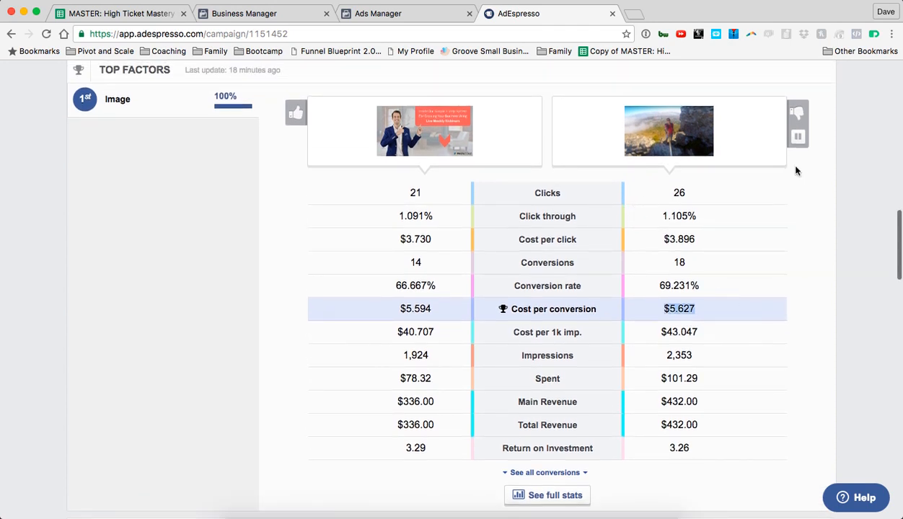
{"action": "left_click", "coordinate": [540, 83]}
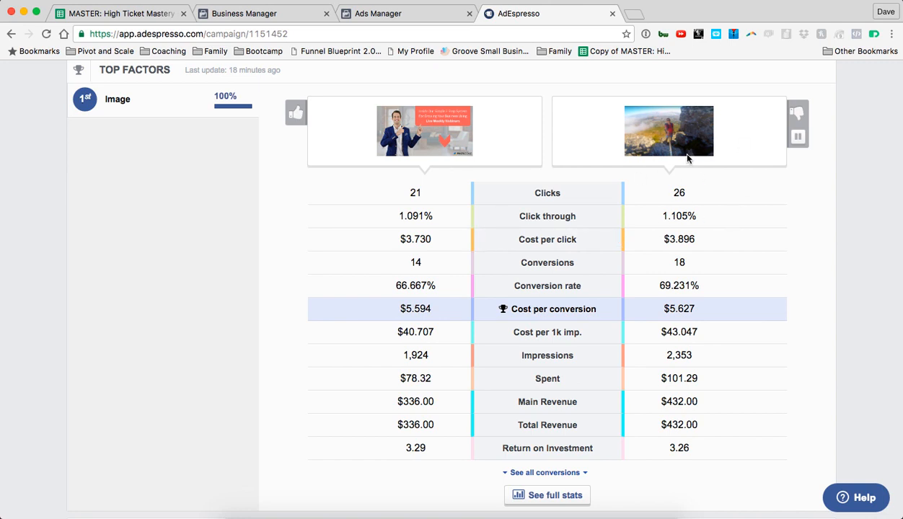
Step: Recheck the mountain image's cost per conversion and conversion rate, and look over the remaining rows of the image comparison
{"action": "scroll", "coordinate": [714, 137], "scroll_direction": "up", "scroll_amount": 1}
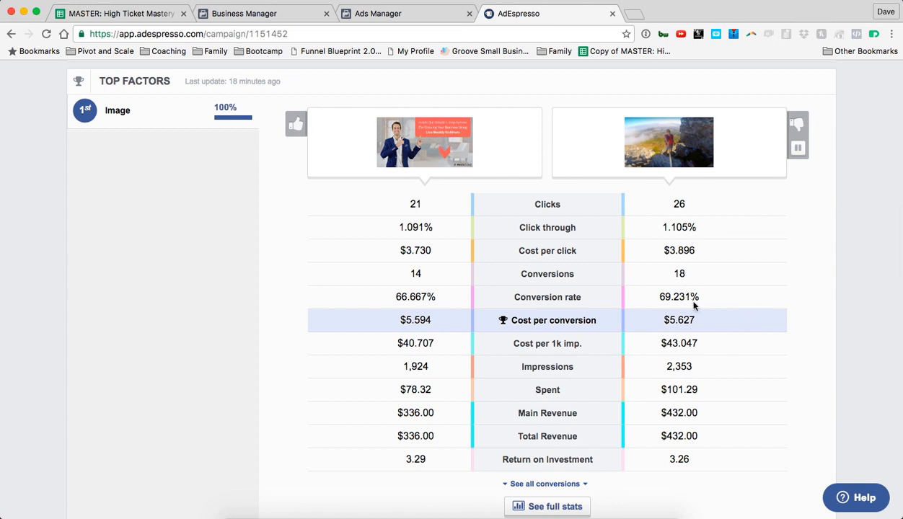
{"action": "left_click_drag", "start_coordinate": [696, 322], "coordinate": [644, 317]}
{"action": "left_click_drag", "start_coordinate": [708, 300], "coordinate": [644, 299]}
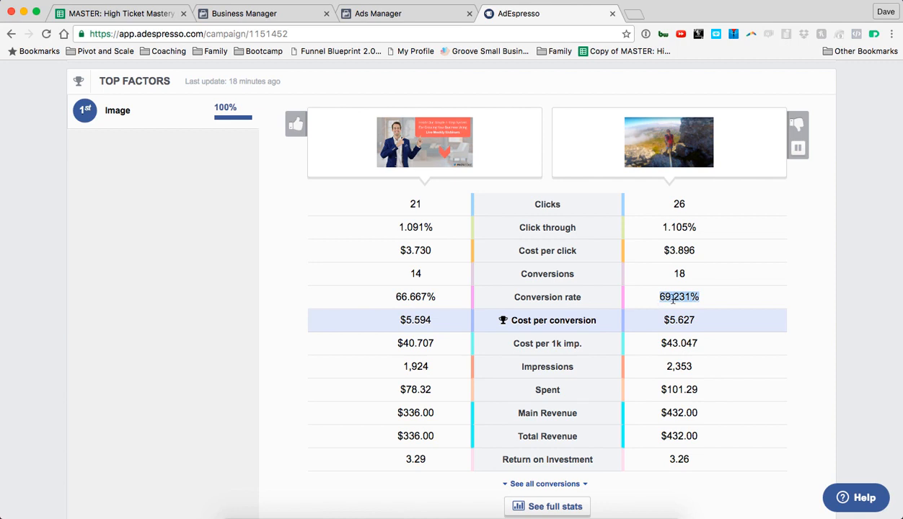
{"action": "scroll", "coordinate": [719, 331], "scroll_direction": "down", "scroll_amount": 3}
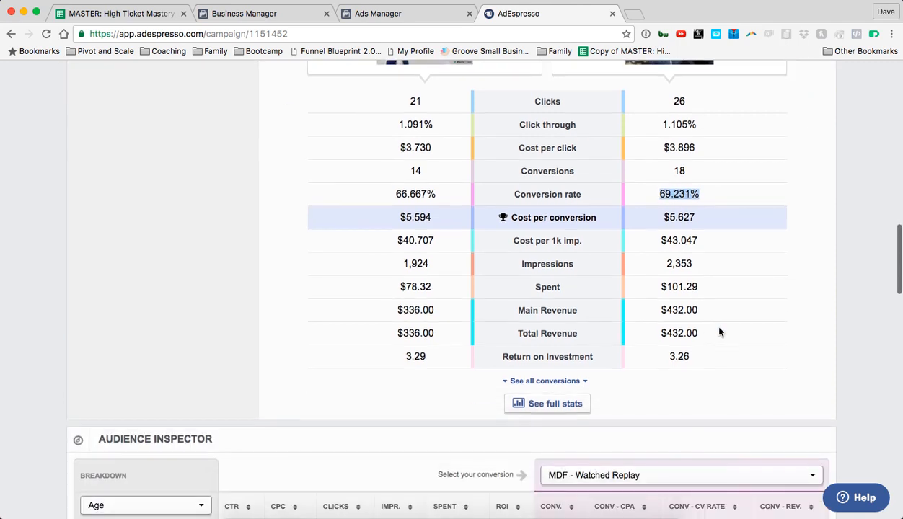
{"action": "scroll", "coordinate": [718, 249], "scroll_direction": "up", "scroll_amount": 4}
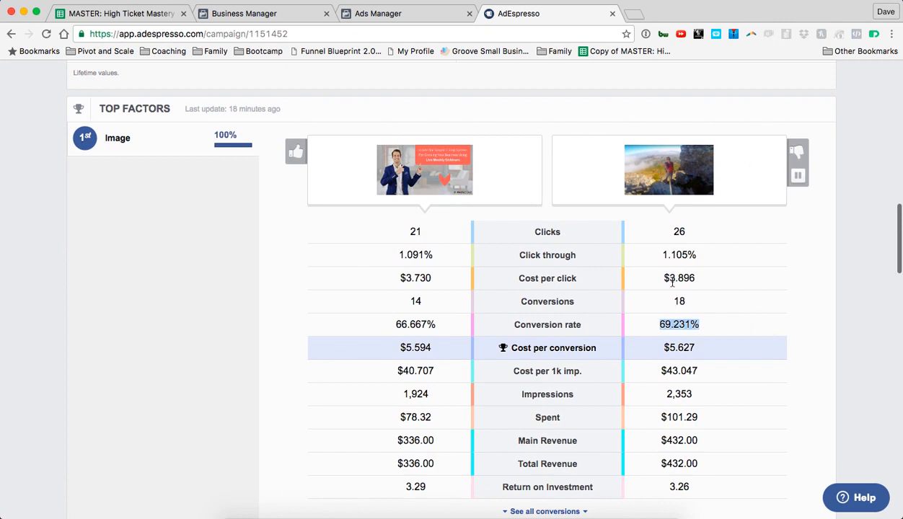
{"action": "scroll", "coordinate": [672, 281], "scroll_direction": "up", "scroll_amount": 1}
{"action": "scroll", "coordinate": [494, 183], "scroll_direction": "down", "scroll_amount": 3}
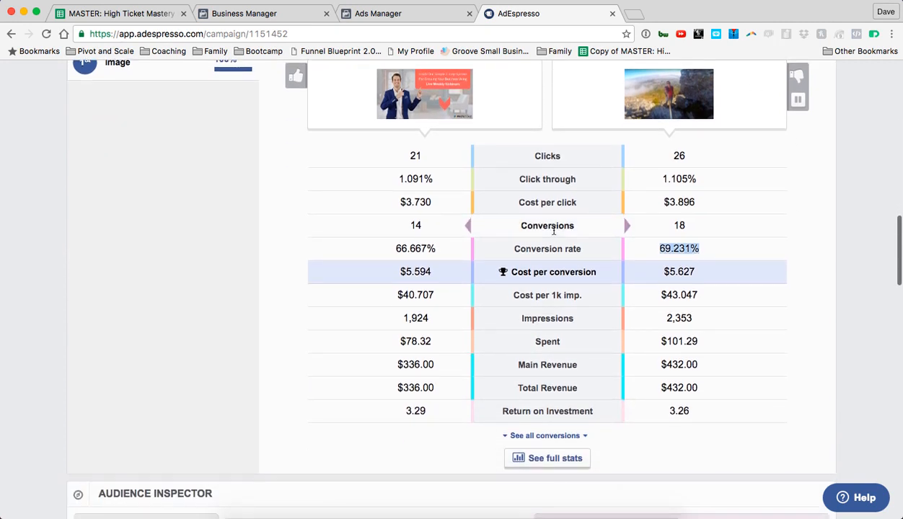
{"action": "scroll", "coordinate": [242, 129], "scroll_direction": "up", "scroll_amount": 1}
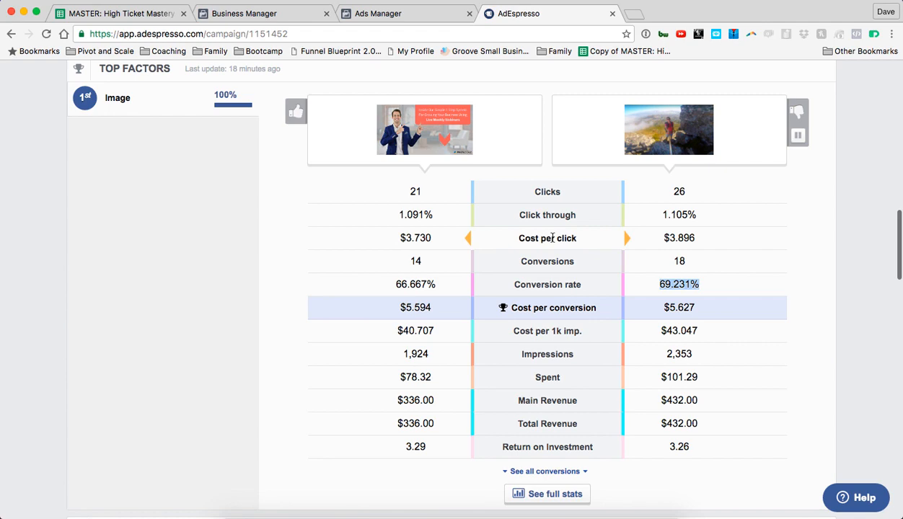
{"action": "scroll", "coordinate": [503, 214], "scroll_direction": "up", "scroll_amount": 1}
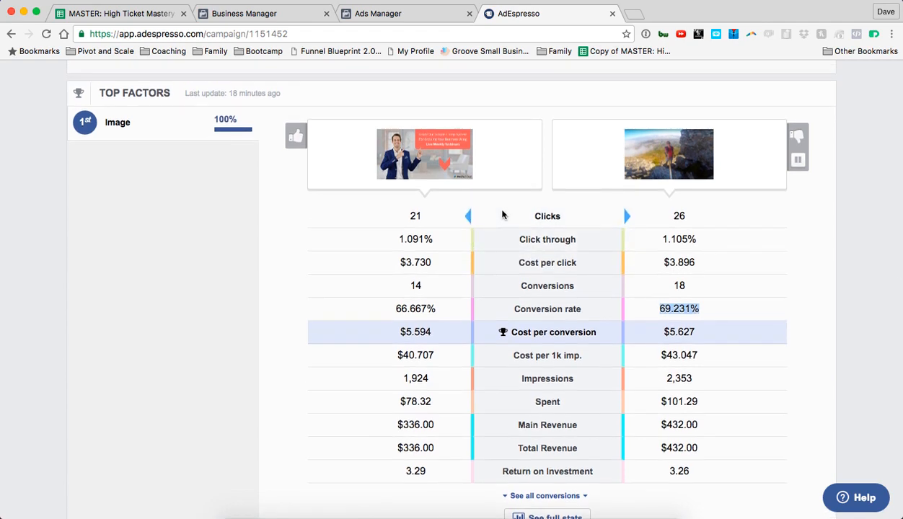
{"action": "scroll", "coordinate": [502, 214], "scroll_direction": "down", "scroll_amount": 1}
Step: Open the list of all ads for the current webinar campaign
{"action": "scroll", "coordinate": [487, 176], "scroll_direction": "up", "scroll_amount": 10}
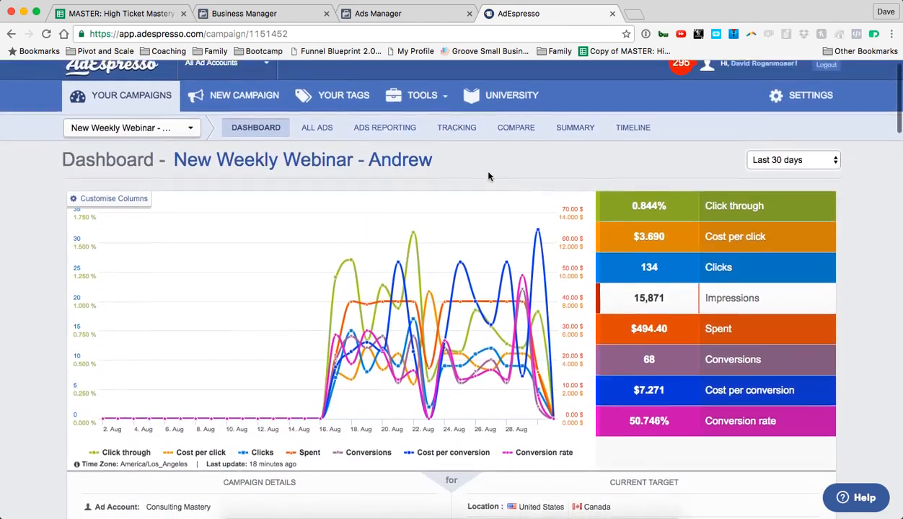
{"action": "scroll", "coordinate": [487, 176], "scroll_direction": "up", "scroll_amount": 1}
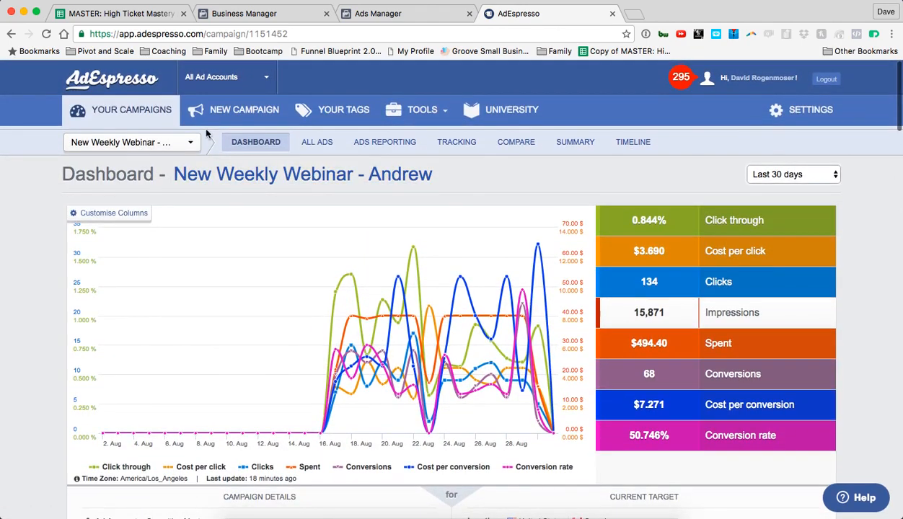
{"action": "left_click", "coordinate": [318, 143]}
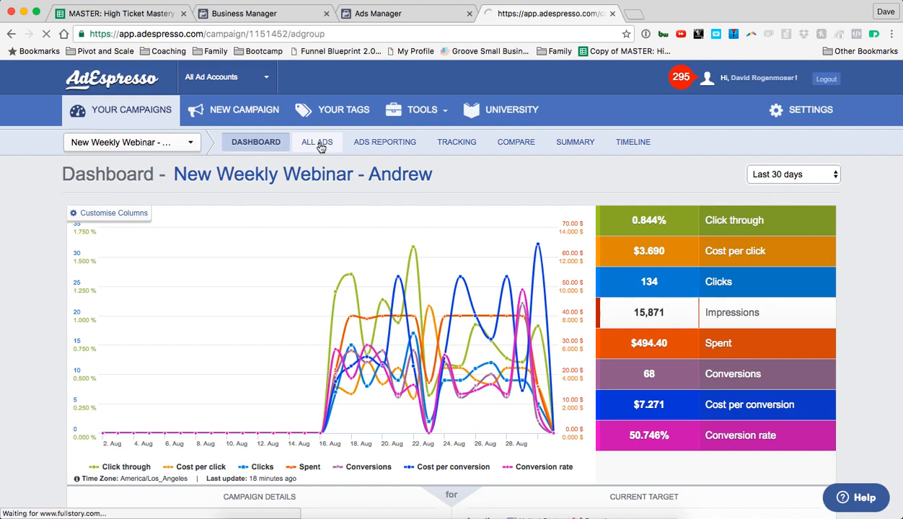
{"action": "scroll", "coordinate": [494, 187], "scroll_direction": "down", "scroll_amount": 3}
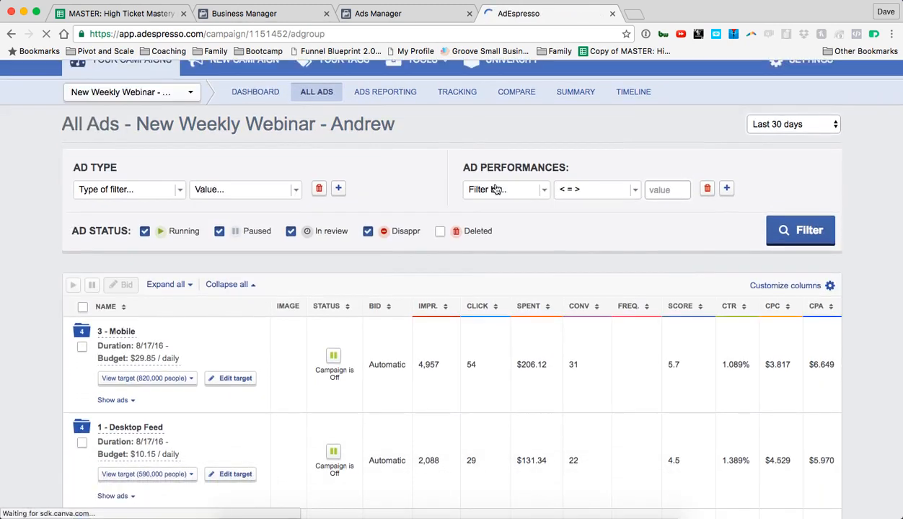
{"action": "scroll", "coordinate": [548, 232], "scroll_direction": "up", "scroll_amount": 1}
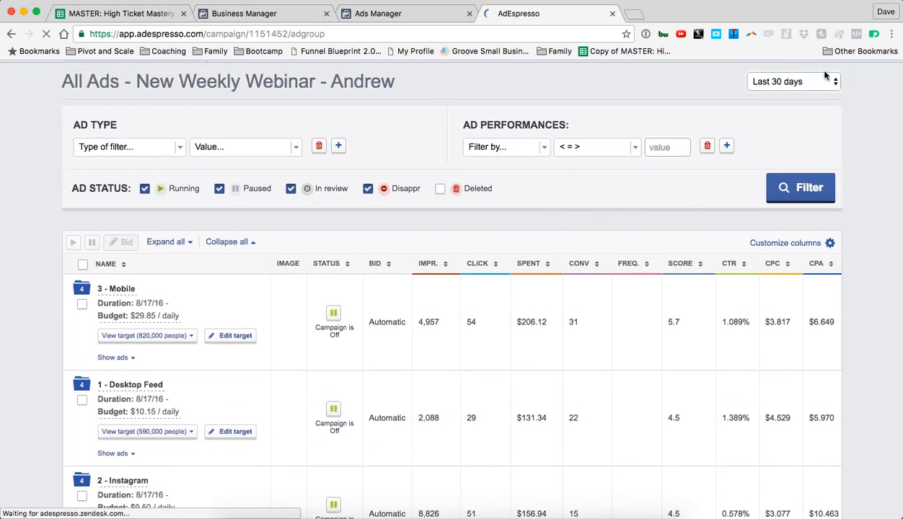
{"action": "scroll", "coordinate": [566, 169], "scroll_direction": "down", "scroll_amount": 1}
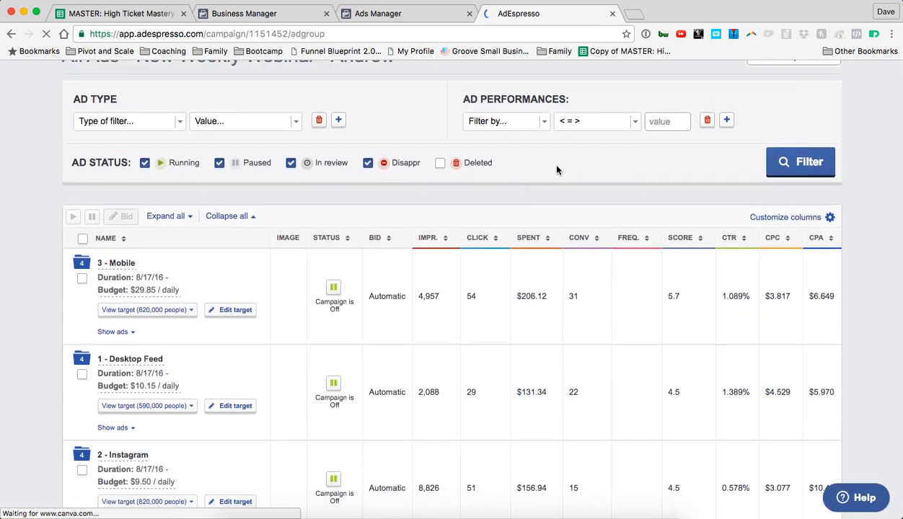
Step: Sort the campaign's ad sets by clicks in descending order and look through the sorted list
{"action": "left_click", "coordinate": [477, 238]}
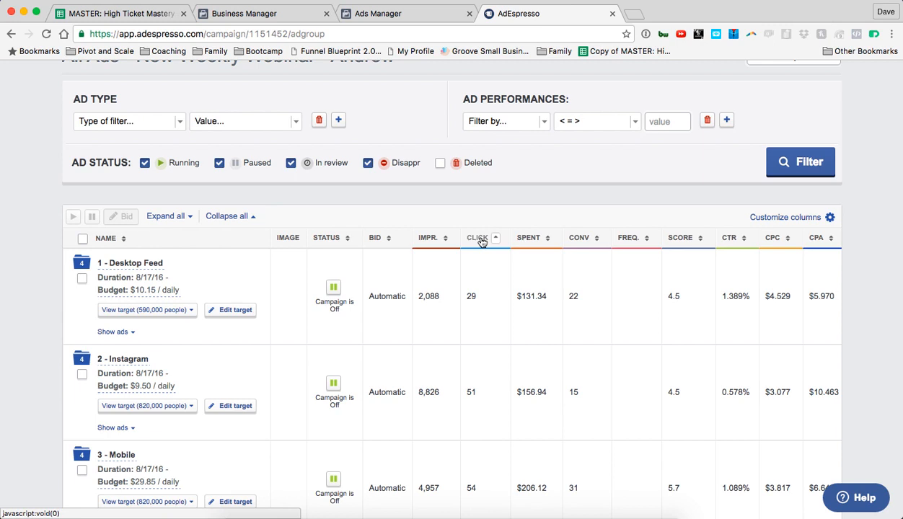
{"action": "left_click", "coordinate": [480, 239]}
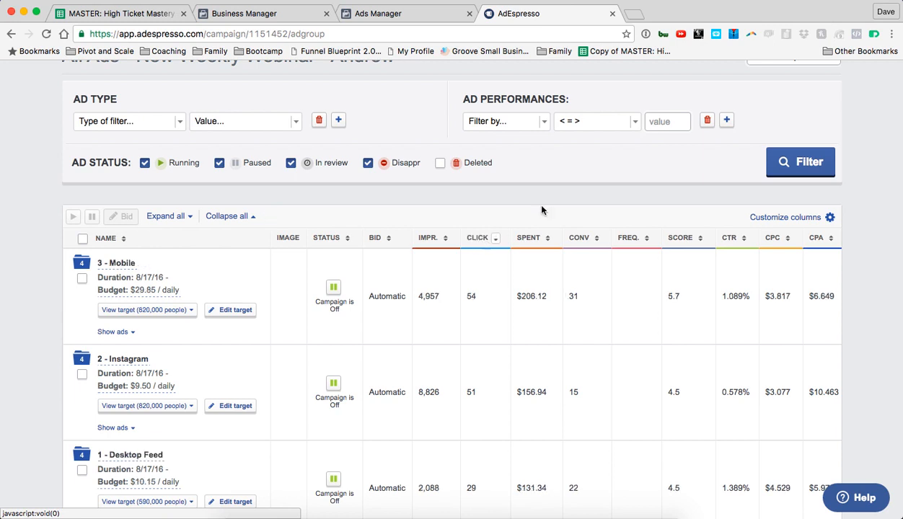
{"action": "scroll", "coordinate": [611, 154], "scroll_direction": "down", "scroll_amount": 2}
{"action": "scroll", "coordinate": [610, 298], "scroll_direction": "up", "scroll_amount": 1}
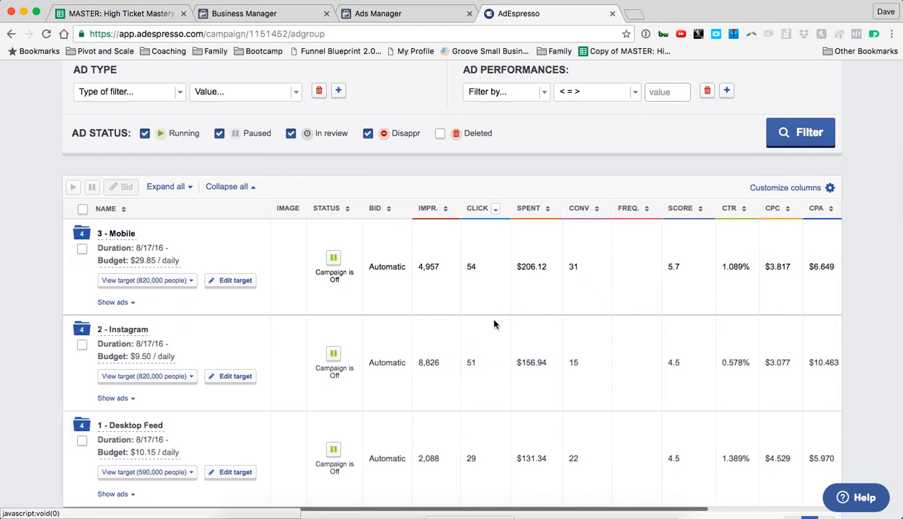
{"action": "scroll", "coordinate": [467, 317], "scroll_direction": "down", "scroll_amount": 3}
{"action": "scroll", "coordinate": [468, 317], "scroll_direction": "up", "scroll_amount": 3}
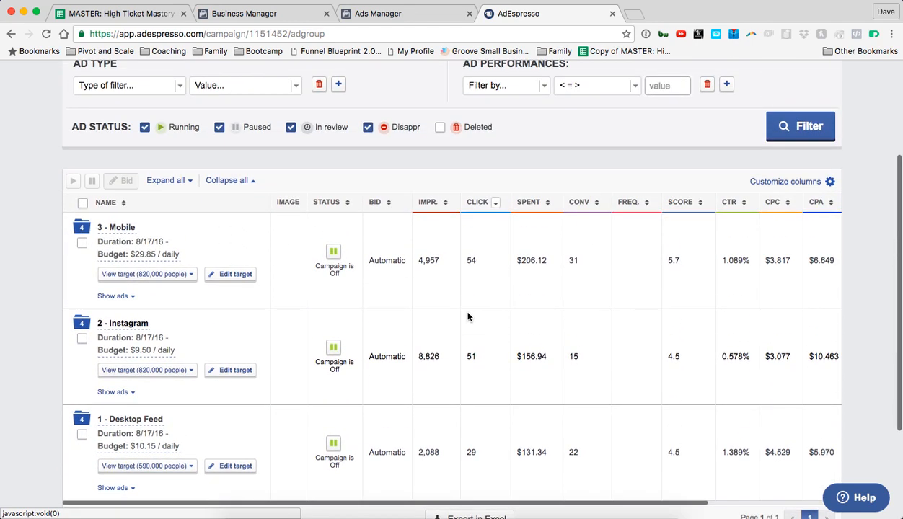
Step: Expand the ads of the 3 - Mobile ad set and look through its individual ads
{"action": "scroll", "coordinate": [467, 317], "scroll_direction": "right", "scroll_amount": 2}
{"action": "scroll", "coordinate": [432, 312], "scroll_direction": "left", "scroll_amount": 2}
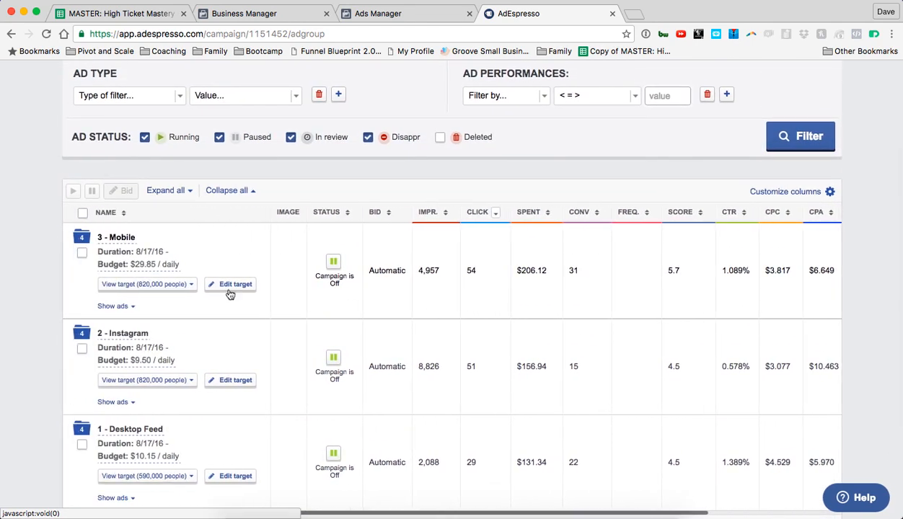
{"action": "left_click", "coordinate": [124, 307]}
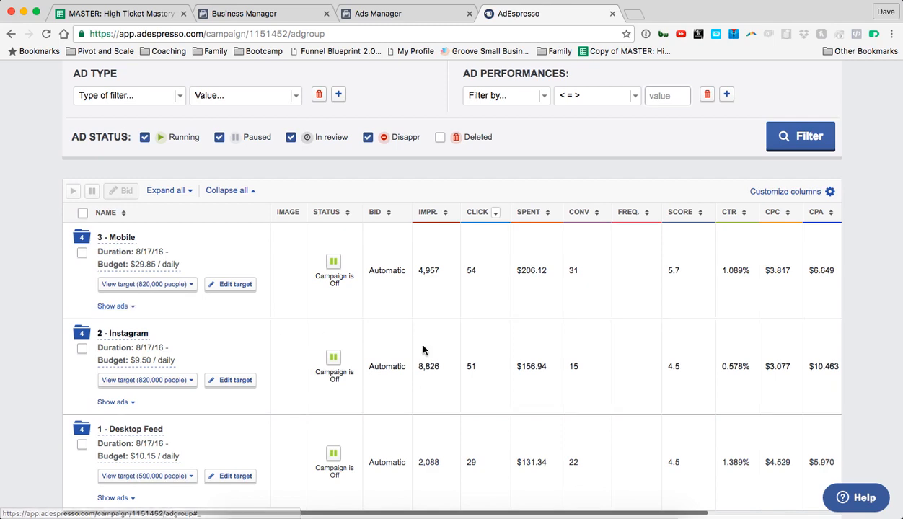
{"action": "scroll", "coordinate": [413, 338], "scroll_direction": "down", "scroll_amount": 2}
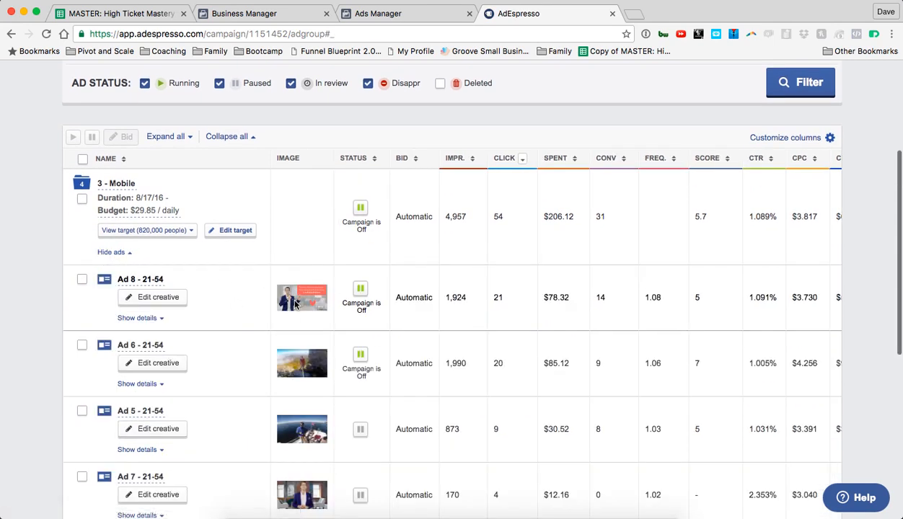
{"action": "scroll", "coordinate": [292, 302], "scroll_direction": "down", "scroll_amount": 3}
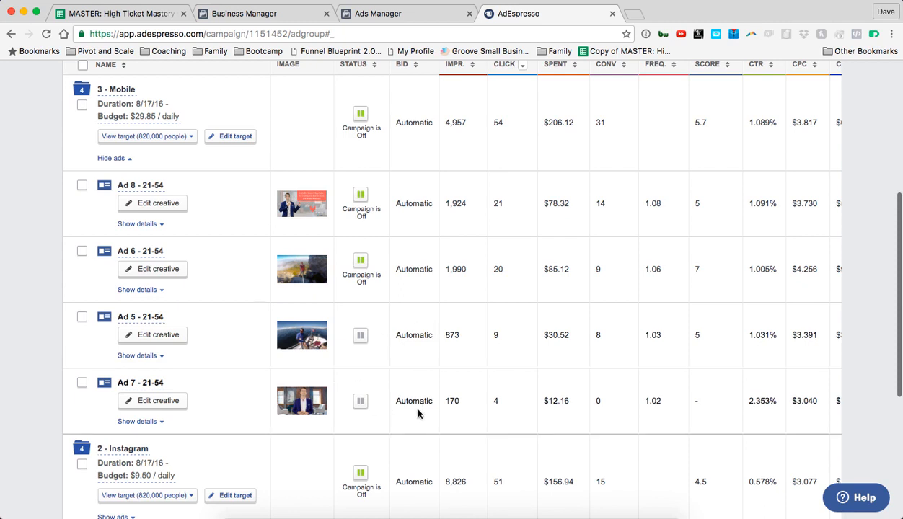
{"action": "scroll", "coordinate": [418, 412], "scroll_direction": "up", "scroll_amount": 1}
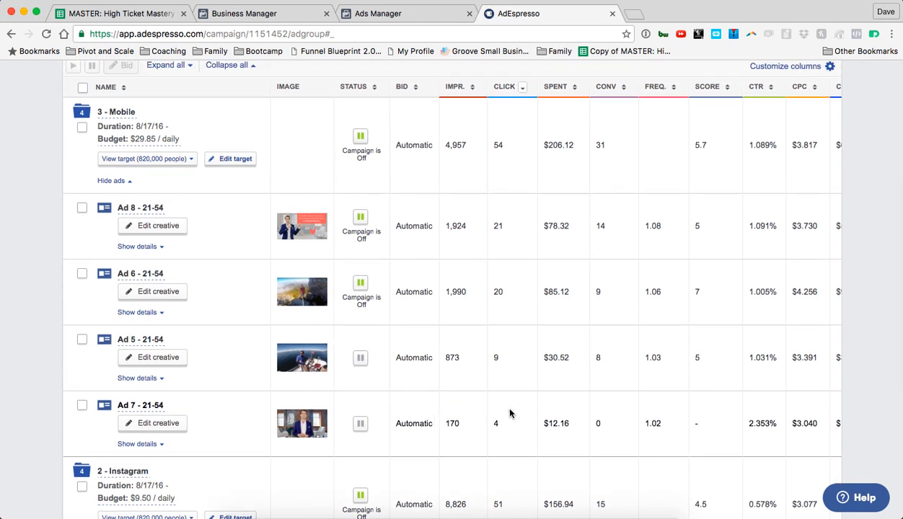
{"action": "scroll", "coordinate": [527, 411], "scroll_direction": "up", "scroll_amount": 1}
Step: Compare the cost per click, CPA and conversion rate of the Mobile ad set's ads
{"action": "scroll", "coordinate": [527, 411], "scroll_direction": "right", "scroll_amount": 1}
{"action": "scroll", "coordinate": [528, 411], "scroll_direction": "right", "scroll_amount": 5}
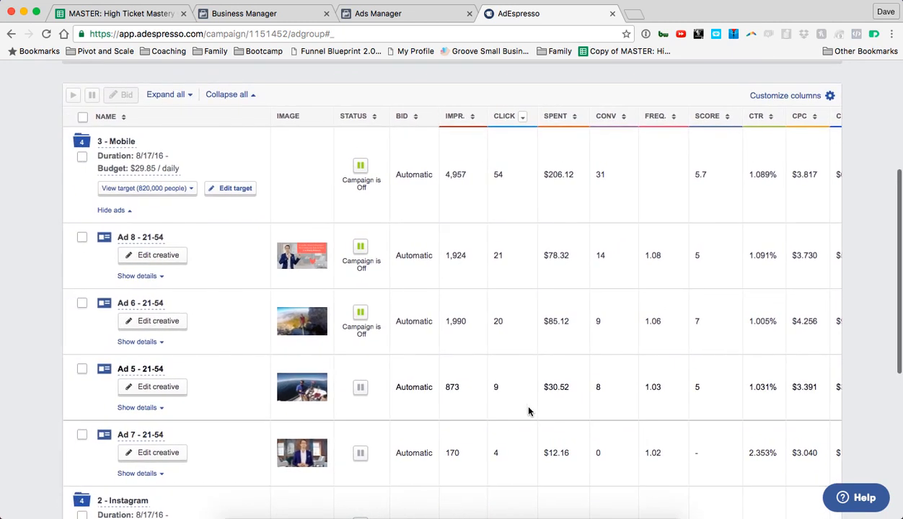
{"action": "scroll", "coordinate": [529, 411], "scroll_direction": "right", "scroll_amount": 2}
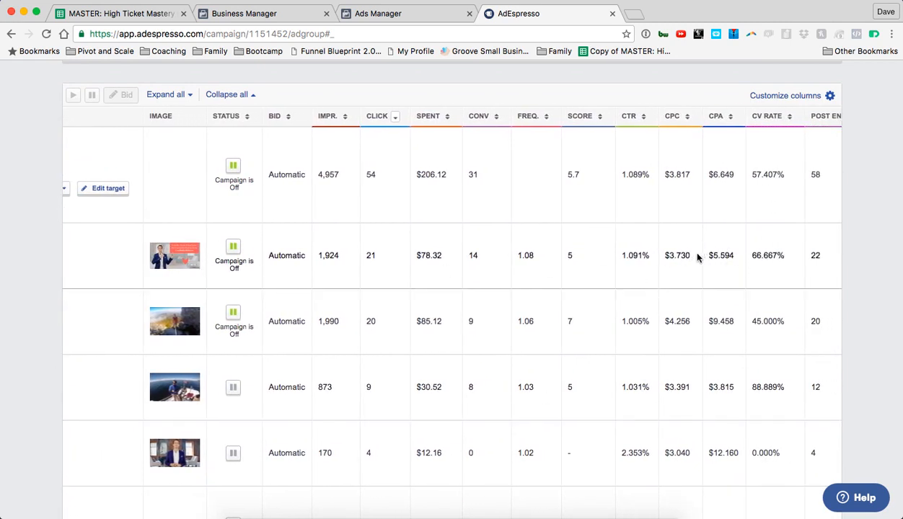
{"action": "scroll", "coordinate": [696, 396], "scroll_direction": "right", "scroll_amount": 1}
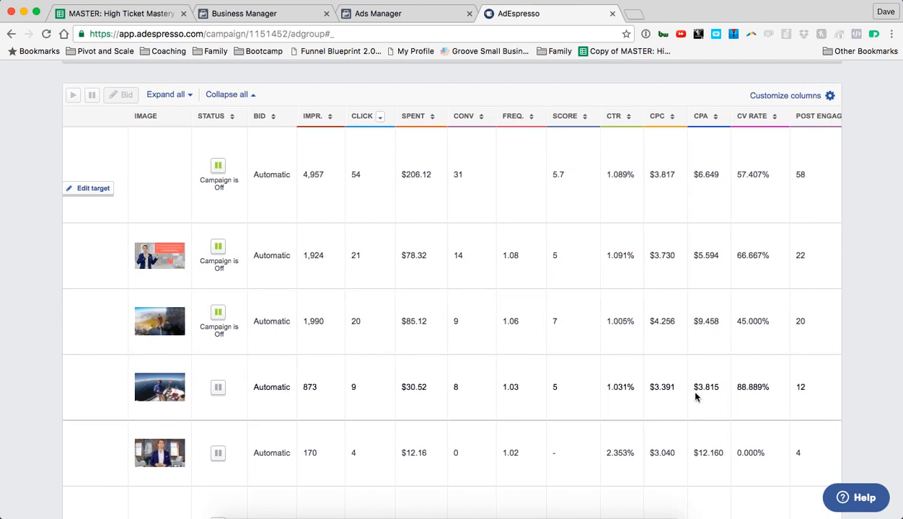
{"action": "scroll", "coordinate": [695, 396], "scroll_direction": "right", "scroll_amount": 3}
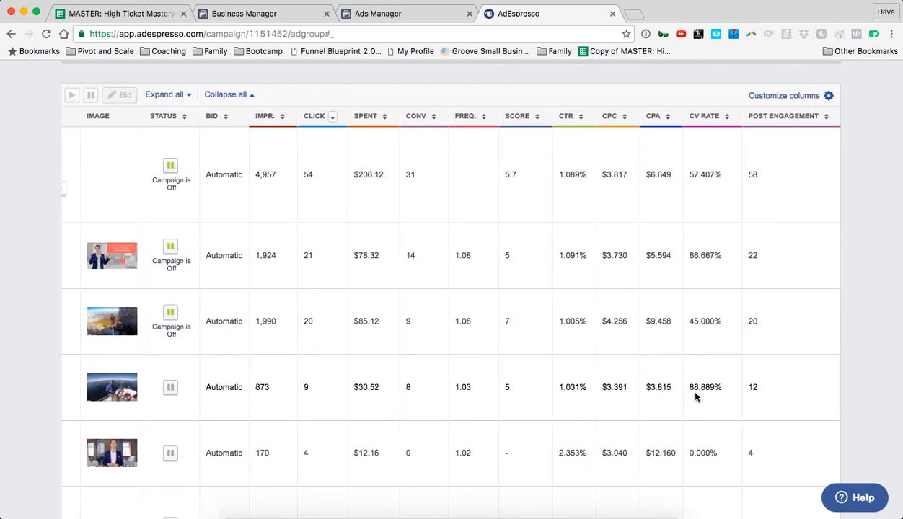
{"action": "scroll", "coordinate": [696, 395], "scroll_direction": "left", "scroll_amount": 10}
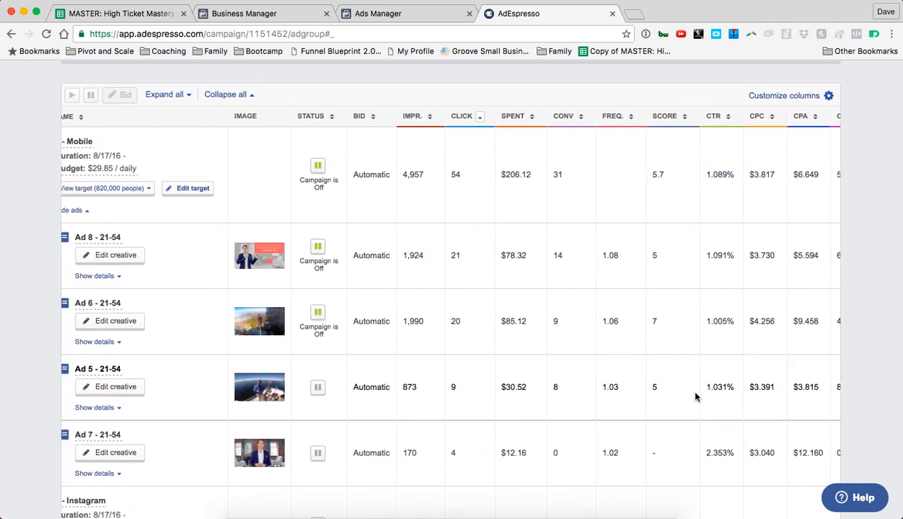
{"action": "scroll", "coordinate": [710, 413], "scroll_direction": "right", "scroll_amount": 4}
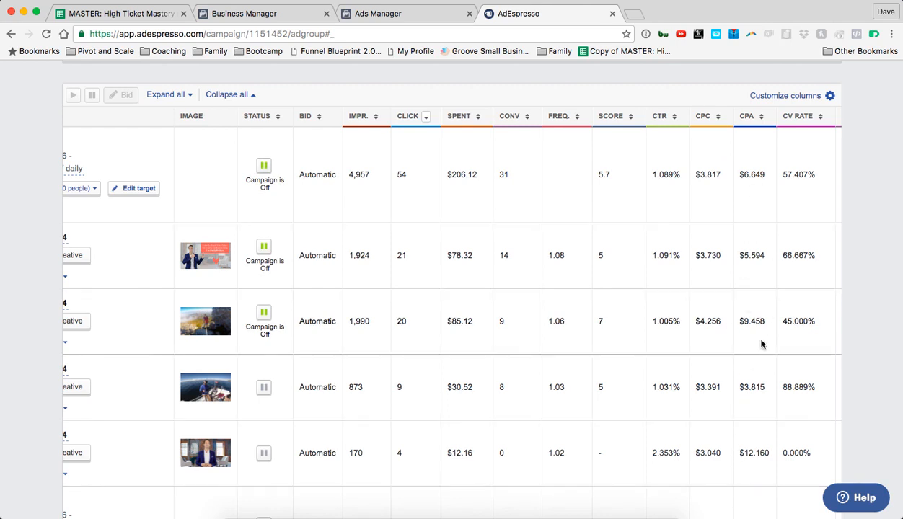
Step: Highlight the CPA of Ad 7 and of Ad 5 in the Mobile ad set to compare them
{"action": "scroll", "coordinate": [760, 343], "scroll_direction": "right", "scroll_amount": 2}
{"action": "scroll", "coordinate": [760, 344], "scroll_direction": "down", "scroll_amount": 1}
{"action": "scroll", "coordinate": [745, 414], "scroll_direction": "right", "scroll_amount": 1}
{"action": "left_click_drag", "start_coordinate": [699, 430], "coordinate": [668, 430]}
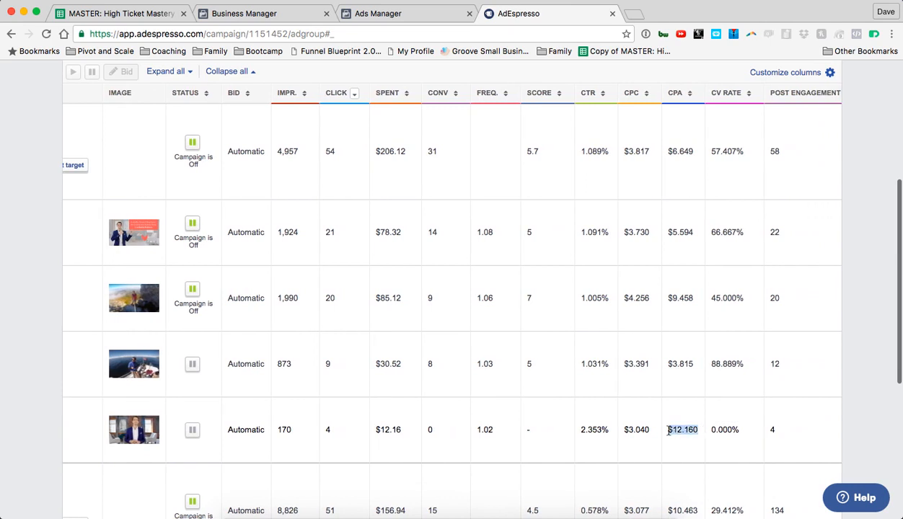
{"action": "left_click_drag", "start_coordinate": [686, 365], "coordinate": [658, 350]}
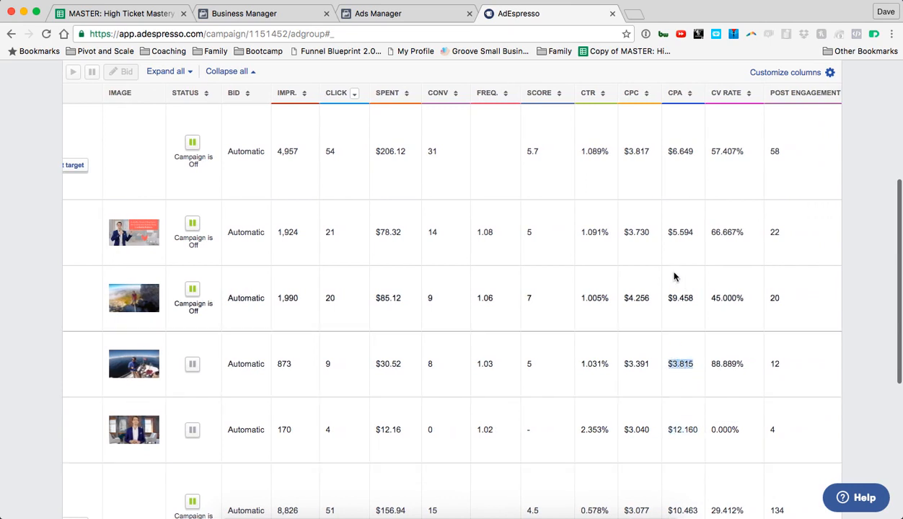
{"action": "scroll", "coordinate": [691, 402], "scroll_direction": "down", "scroll_amount": 1}
{"action": "scroll", "coordinate": [691, 404], "scroll_direction": "right", "scroll_amount": 1}
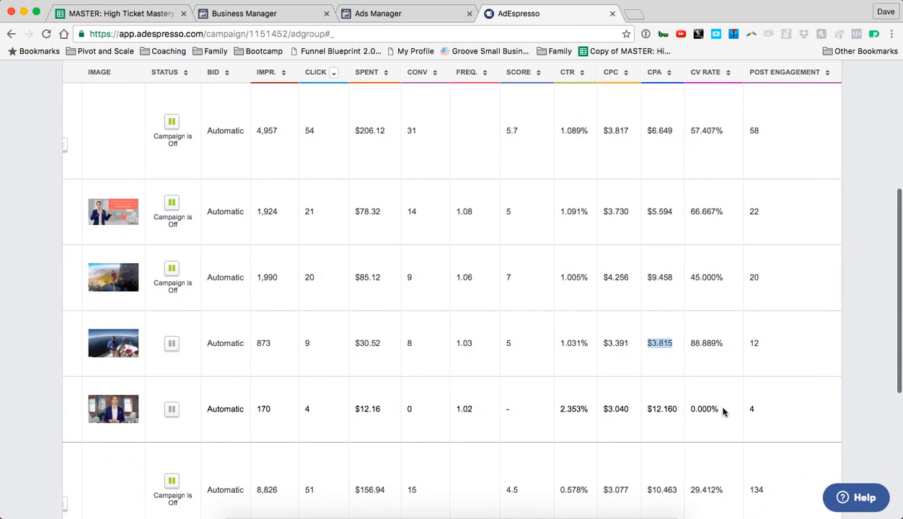
Step: Highlight the number of clicks and conversions of Ad 7 in the Mobile ad set
{"action": "scroll", "coordinate": [698, 419], "scroll_direction": "left", "scroll_amount": 5}
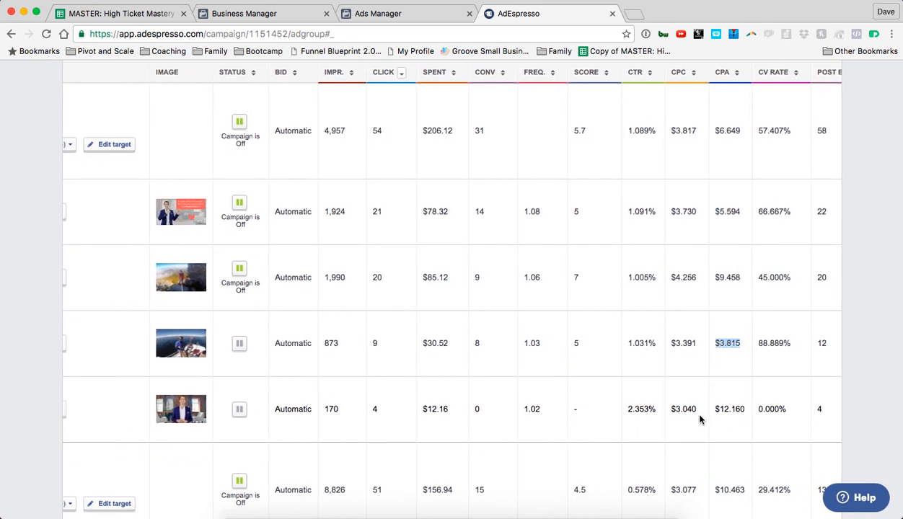
{"action": "double_click", "coordinate": [426, 409]}
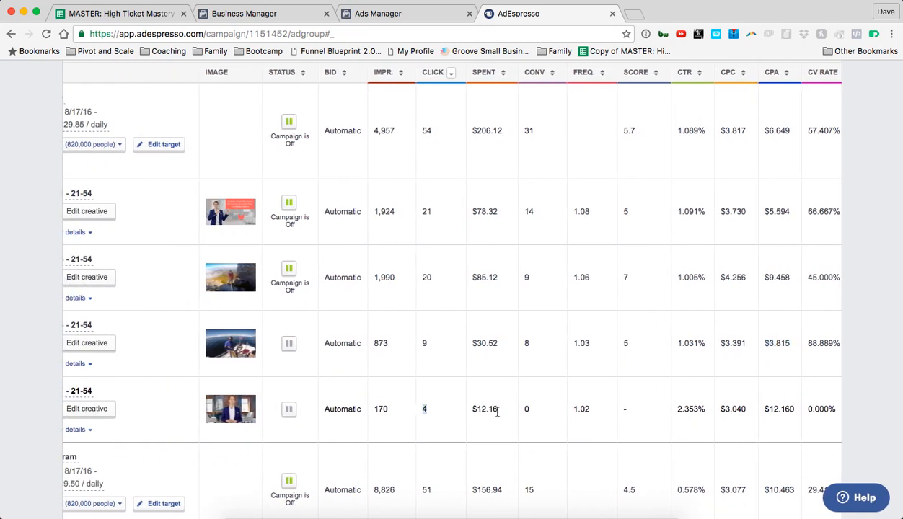
{"action": "double_click", "coordinate": [525, 410]}
{"action": "scroll", "coordinate": [575, 418], "scroll_direction": "left", "scroll_amount": 3}
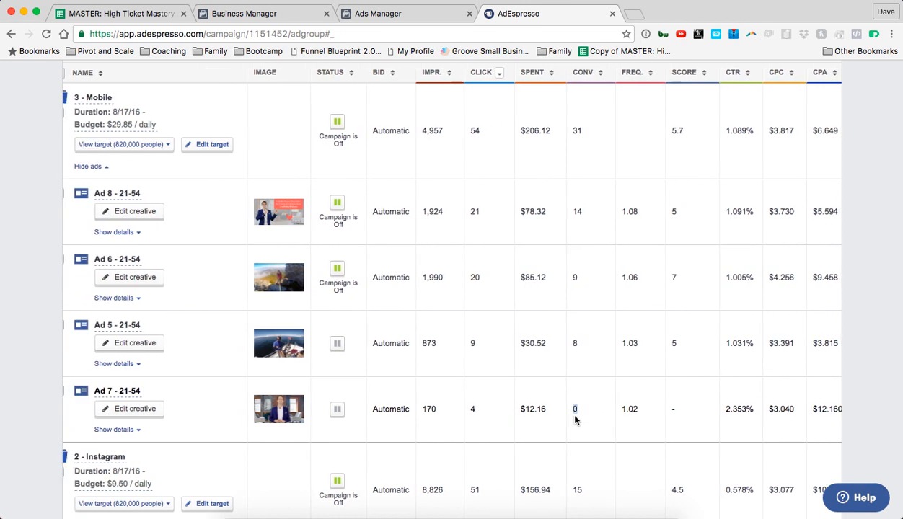
{"action": "scroll", "coordinate": [575, 418], "scroll_direction": "up", "scroll_amount": 1}
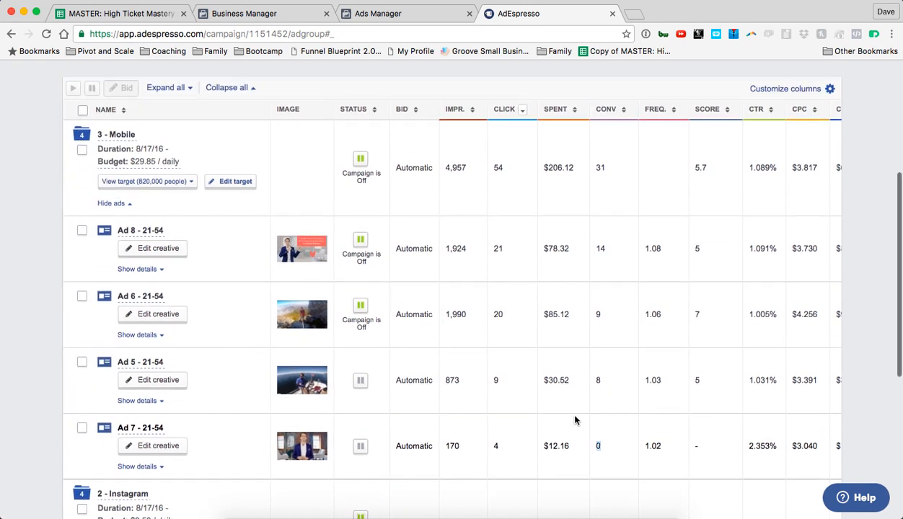
{"action": "left_click", "coordinate": [622, 437]}
{"action": "scroll", "coordinate": [631, 456], "scroll_direction": "down", "scroll_amount": 2}
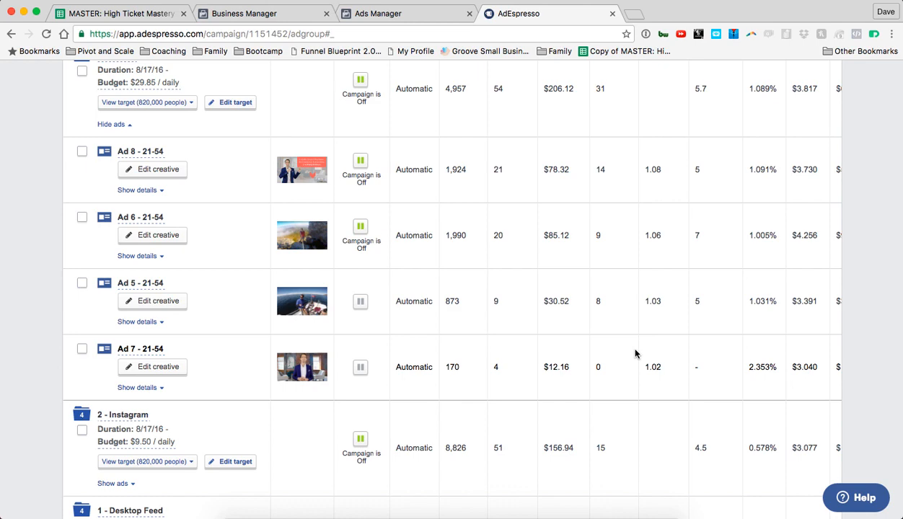
Step: Look over the Mobile ad set again and check the running status control of Ad 7
{"action": "scroll", "coordinate": [635, 353], "scroll_direction": "up", "scroll_amount": 3}
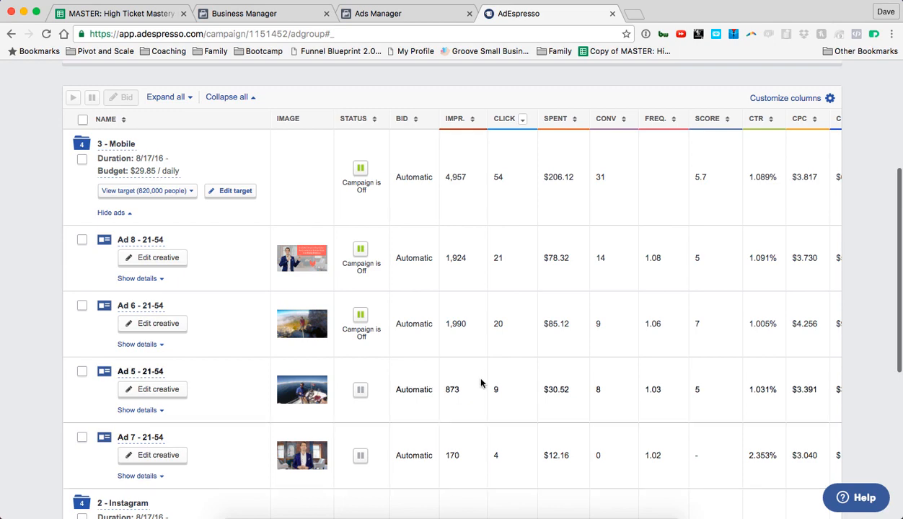
{"action": "scroll", "coordinate": [507, 335], "scroll_direction": "up", "scroll_amount": 5}
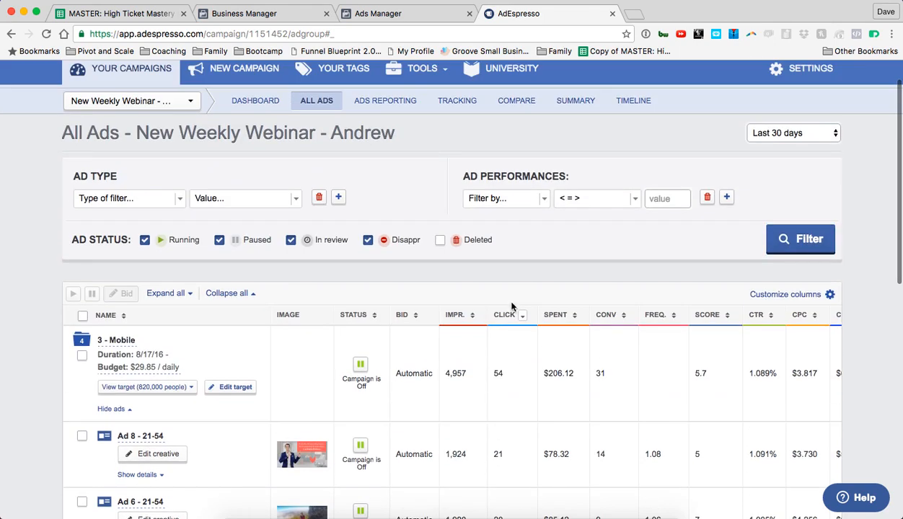
{"action": "scroll", "coordinate": [451, 281], "scroll_direction": "down", "scroll_amount": 5}
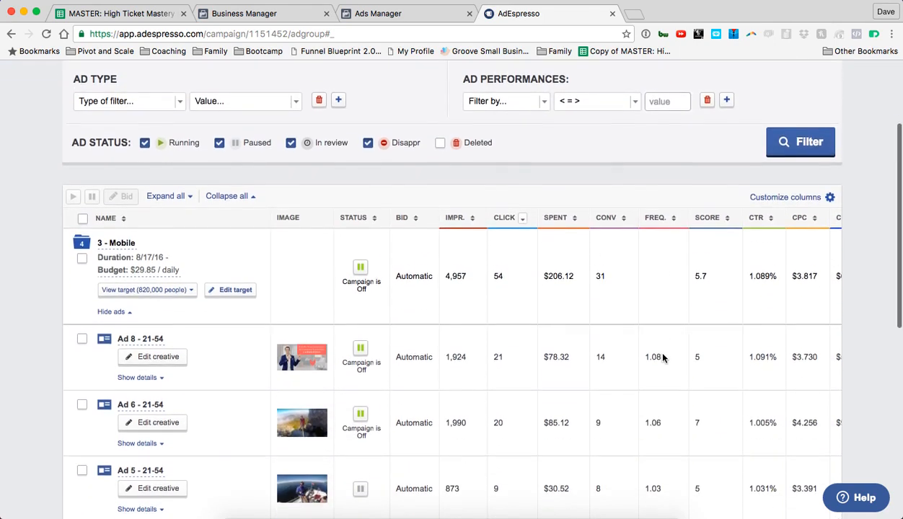
{"action": "scroll", "coordinate": [379, 381], "scroll_direction": "down", "scroll_amount": 3}
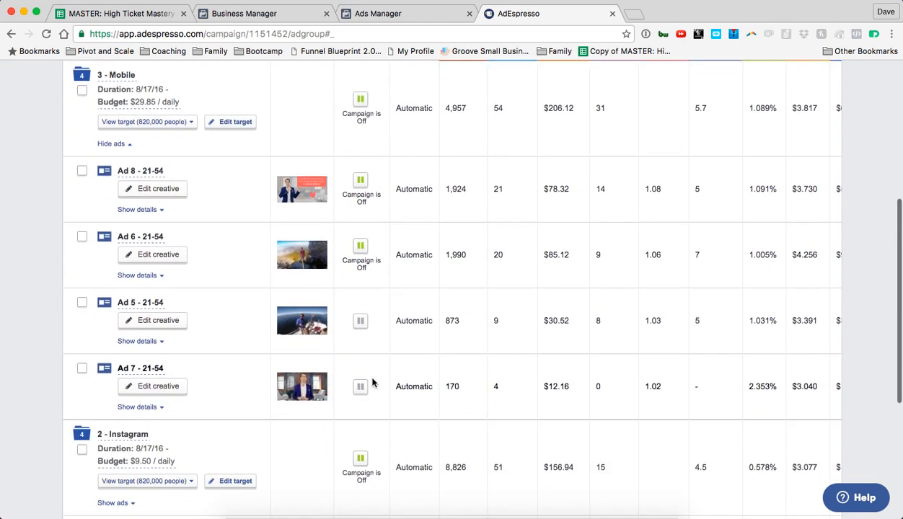
{"action": "left_click", "coordinate": [359, 388]}
{"action": "left_click", "coordinate": [462, 400]}
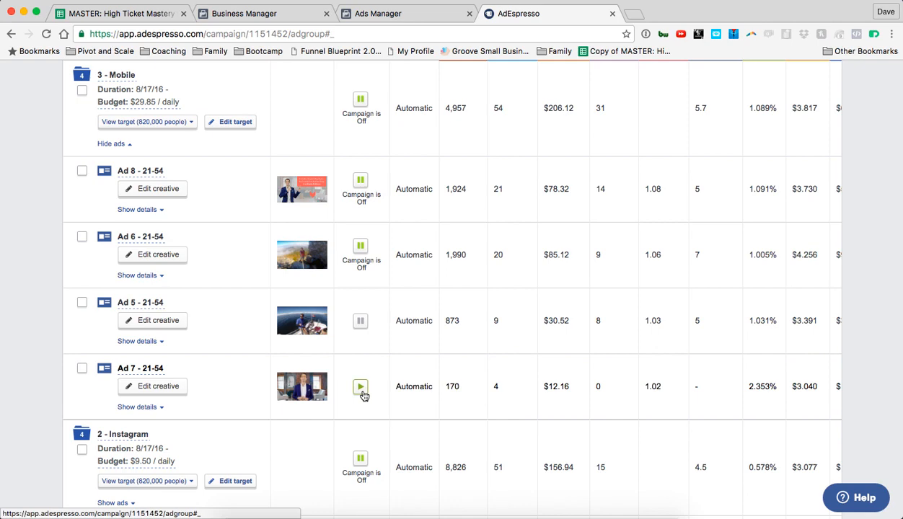
Step: Expand the ads of the 2 - Instagram ad set and check their statuses and results
{"action": "scroll", "coordinate": [363, 395], "scroll_direction": "down", "scroll_amount": 3}
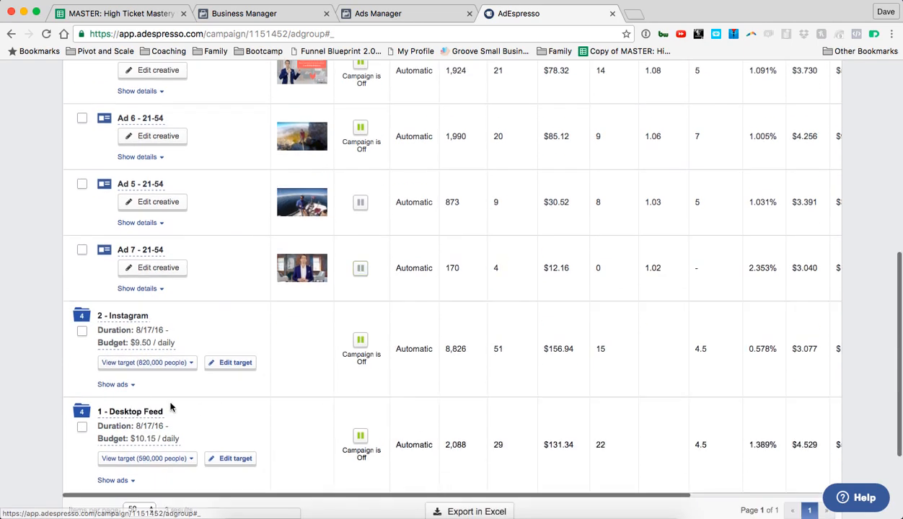
{"action": "left_click", "coordinate": [113, 384]}
{"action": "scroll", "coordinate": [376, 376], "scroll_direction": "down", "scroll_amount": 5}
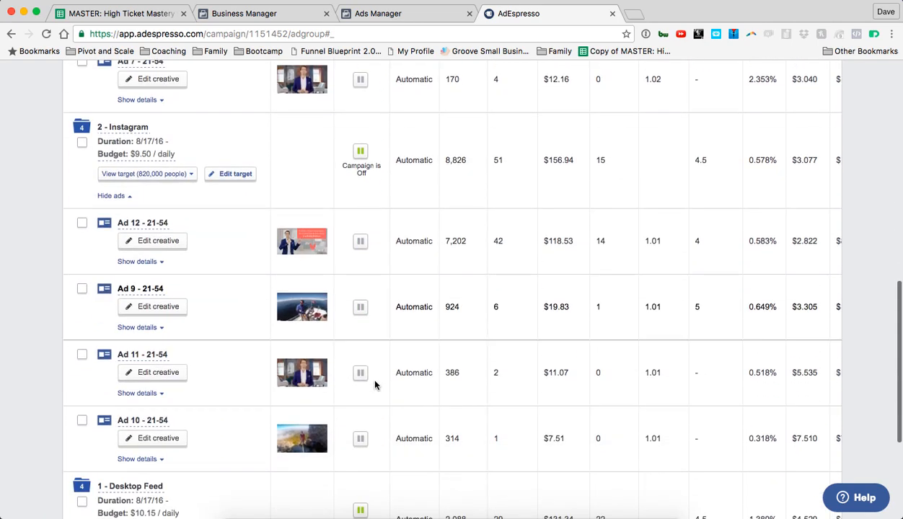
{"action": "scroll", "coordinate": [671, 437], "scroll_direction": "down", "scroll_amount": 2}
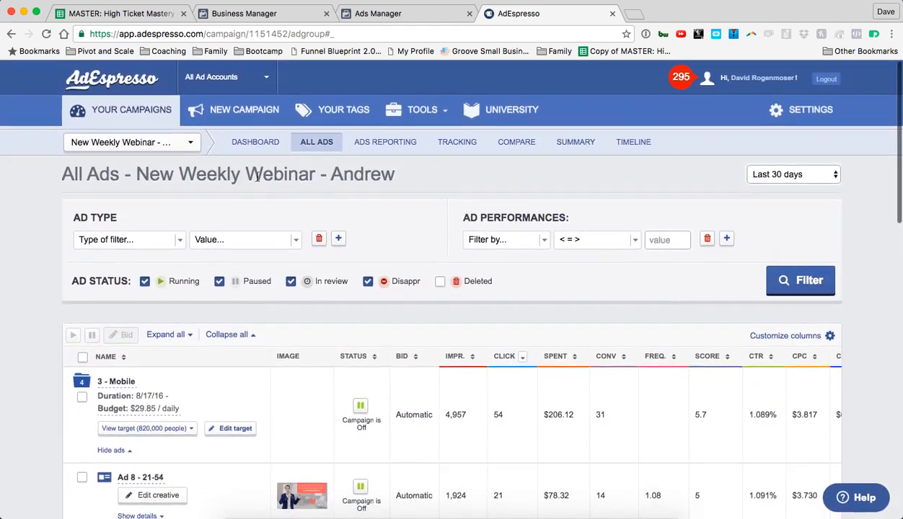
Step: Open the webinar campaign's dashboard and review its targeting, optimization rules, delivery overview and top factors
{"action": "left_click", "coordinate": [255, 144]}
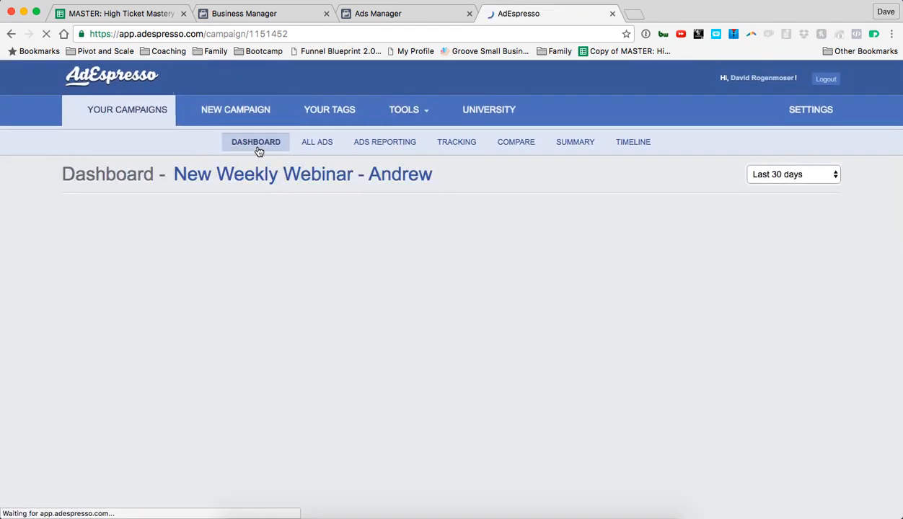
{"action": "scroll", "coordinate": [528, 267], "scroll_direction": "down", "scroll_amount": 2}
{"action": "scroll", "coordinate": [528, 267], "scroll_direction": "down", "scroll_amount": 10}
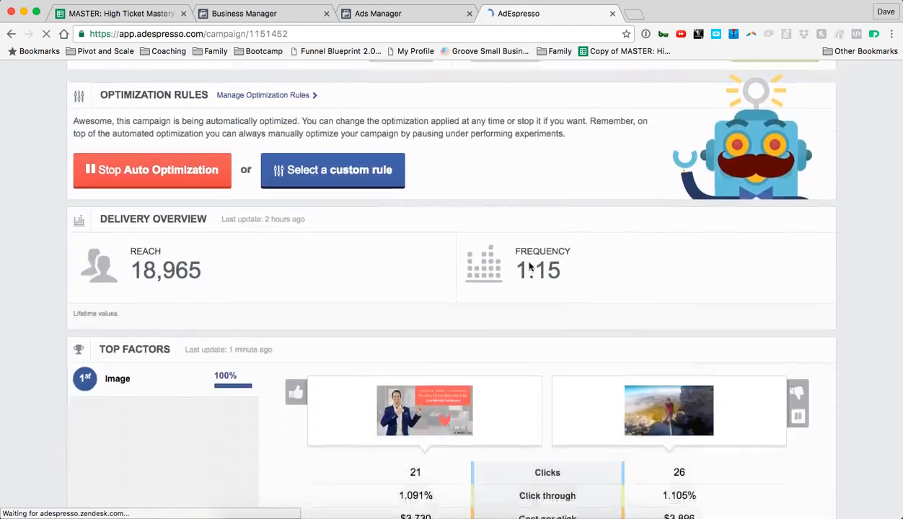
{"action": "scroll", "coordinate": [577, 322], "scroll_direction": "down", "scroll_amount": 7}
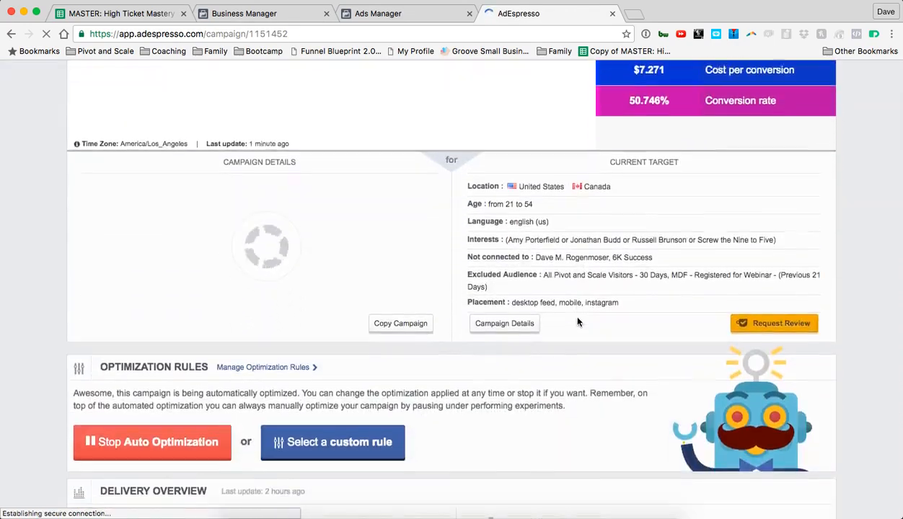
{"action": "scroll", "coordinate": [578, 322], "scroll_direction": "up", "scroll_amount": 2}
{"action": "scroll", "coordinate": [577, 322], "scroll_direction": "down", "scroll_amount": 1}
{"action": "scroll", "coordinate": [577, 322], "scroll_direction": "down", "scroll_amount": 9}
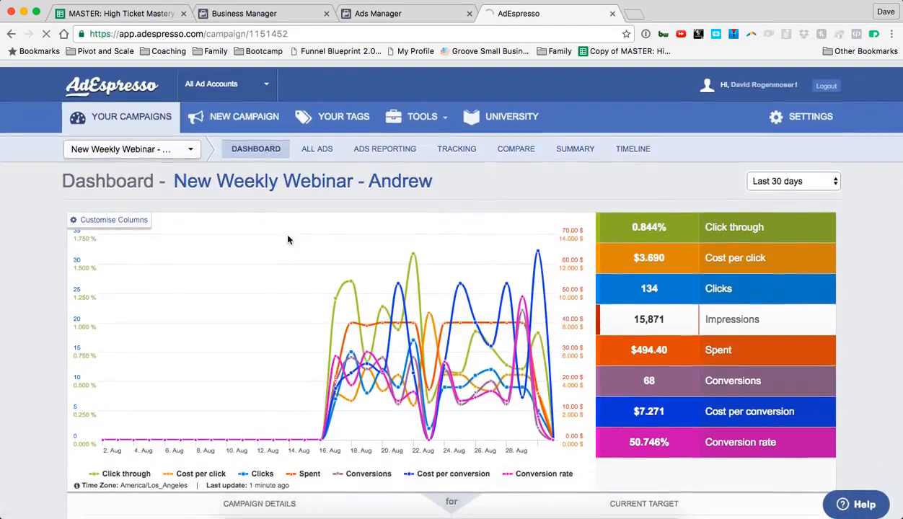
Step: Switch to the MDF - Cold Traffic - Long Form 2 campaign and examine the image comparison under its top factors
{"action": "left_click", "coordinate": [186, 150]}
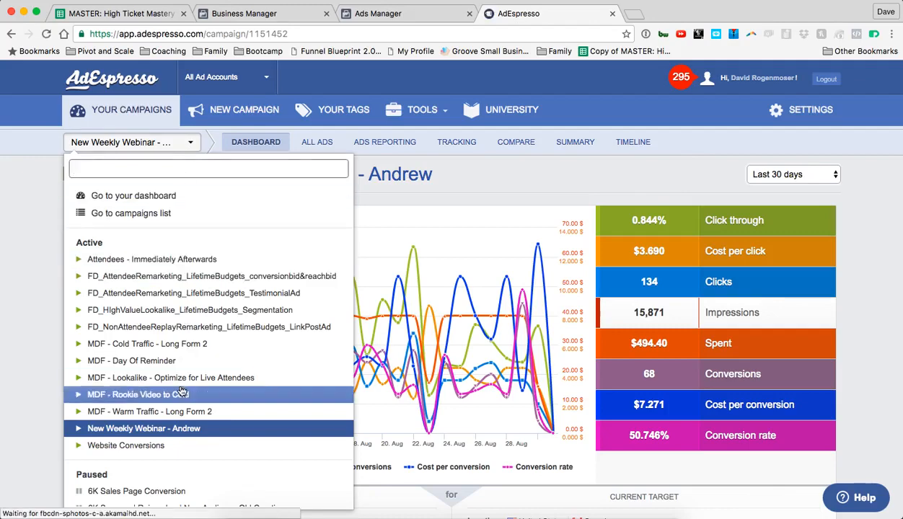
{"action": "left_click", "coordinate": [188, 344]}
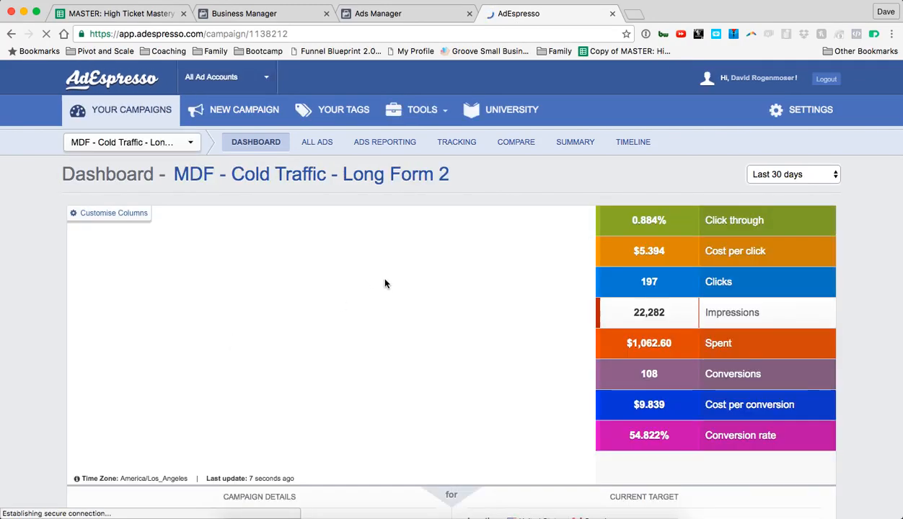
{"action": "scroll", "coordinate": [385, 282], "scroll_direction": "down", "scroll_amount": 10}
{"action": "scroll", "coordinate": [386, 284], "scroll_direction": "down", "scroll_amount": 10}
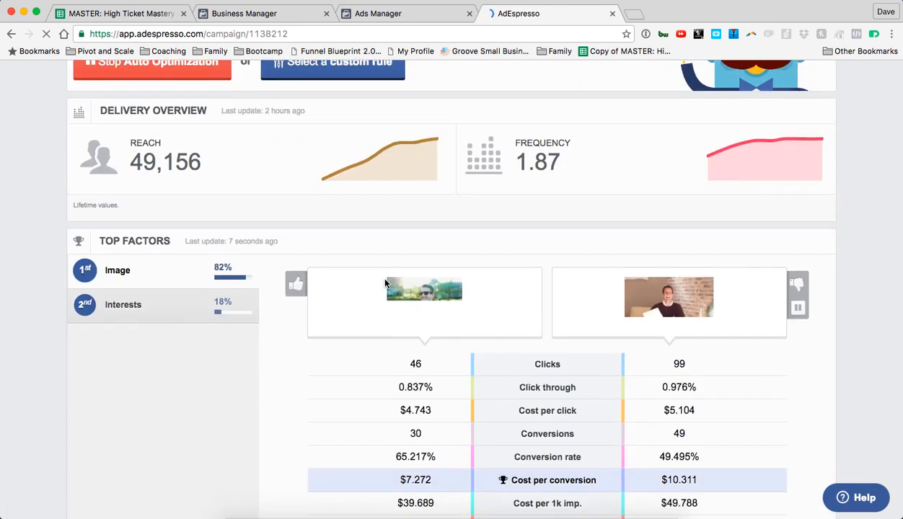
{"action": "scroll", "coordinate": [742, 250], "scroll_direction": "up", "scroll_amount": 2}
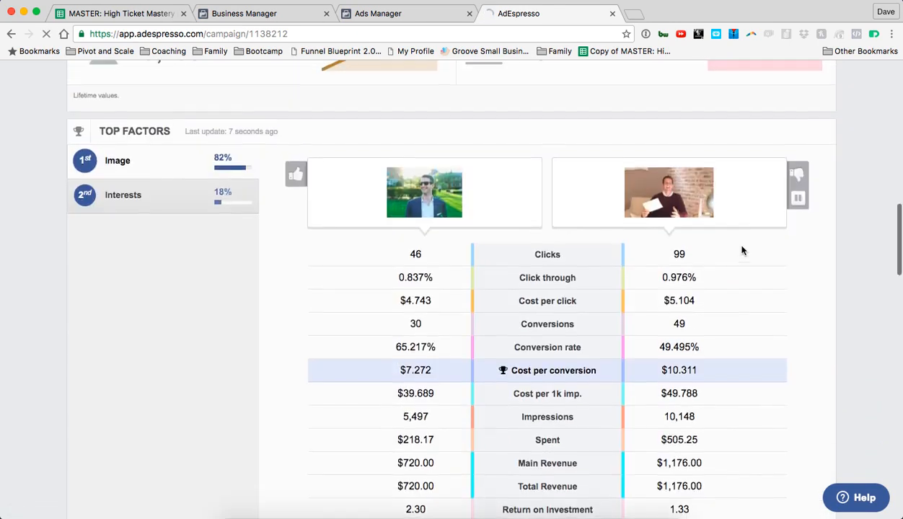
Step: Compare the two top-factor images by click-through rate, cost per click, conversion rate and cost per conversion
{"action": "scroll", "coordinate": [742, 249], "scroll_direction": "down", "scroll_amount": 2}
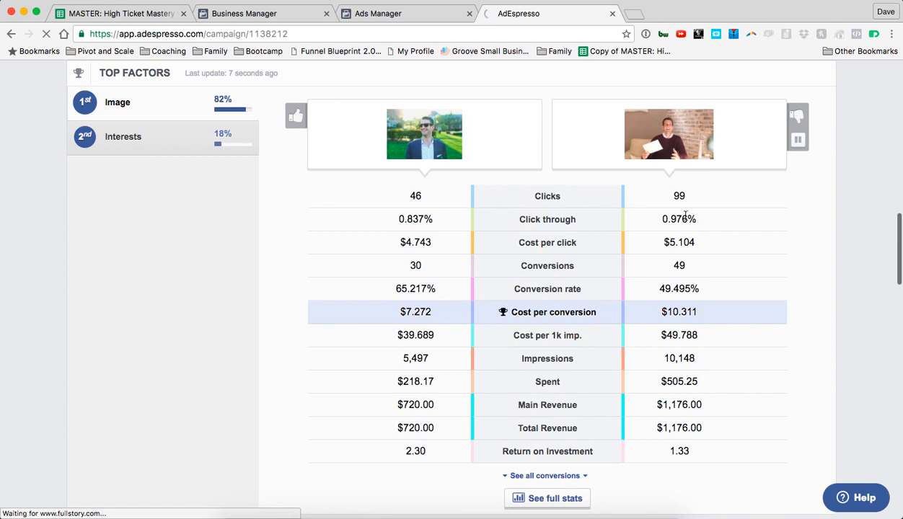
{"action": "left_click_drag", "start_coordinate": [697, 219], "coordinate": [664, 217]}
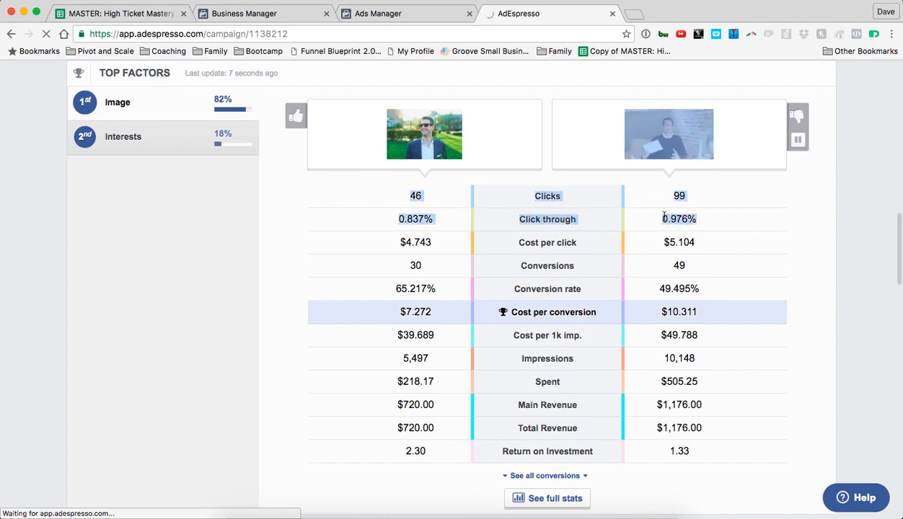
{"action": "left_click", "coordinate": [697, 226]}
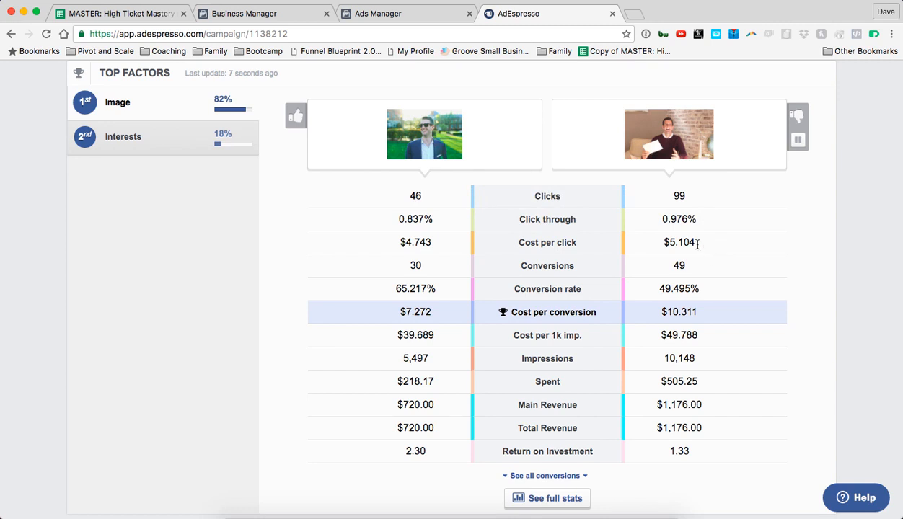
{"action": "left_click_drag", "start_coordinate": [659, 244], "coordinate": [702, 248]}
{"action": "left_click_drag", "start_coordinate": [699, 290], "coordinate": [663, 311]}
{"action": "left_click_drag", "start_coordinate": [432, 313], "coordinate": [395, 312]}
{"action": "left_click", "coordinate": [700, 313]}
Step: Check the cold-traffic campaign's overall statistics against the two images' conversions, revenue and return on investment
{"action": "scroll", "coordinate": [700, 313], "scroll_direction": "up", "scroll_amount": 15}
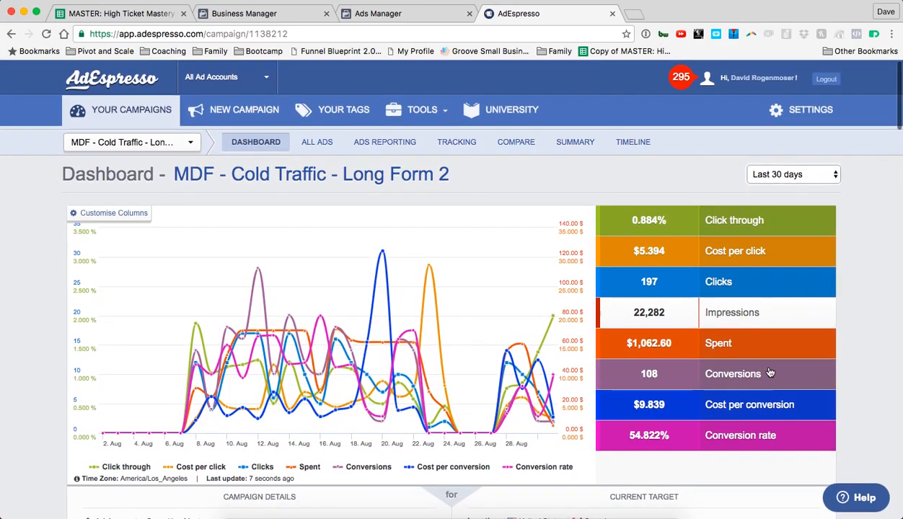
{"action": "scroll", "coordinate": [734, 407], "scroll_direction": "down", "scroll_amount": 15}
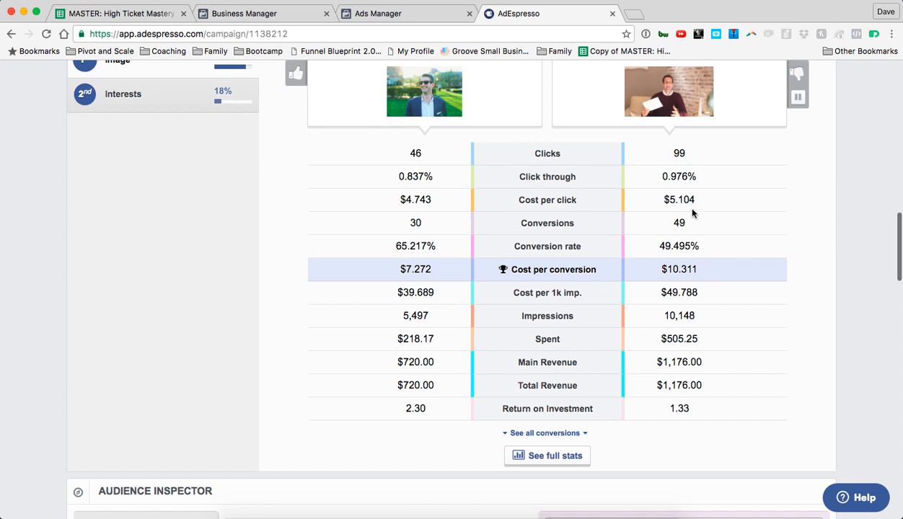
{"action": "left_click_drag", "start_coordinate": [684, 223], "coordinate": [675, 221]}
{"action": "scroll", "coordinate": [719, 225], "scroll_direction": "up", "scroll_amount": 1}
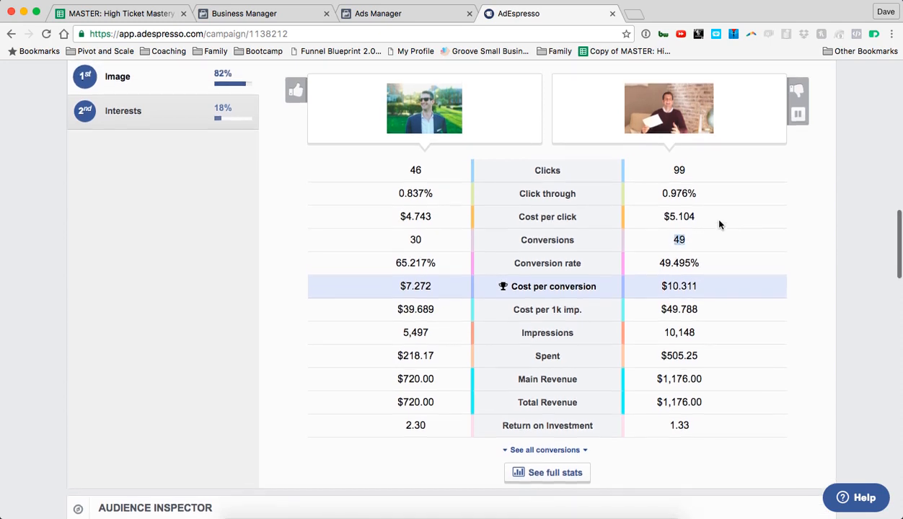
{"action": "left_click", "coordinate": [735, 291]}
{"action": "scroll", "coordinate": [734, 291], "scroll_direction": "down", "scroll_amount": 2}
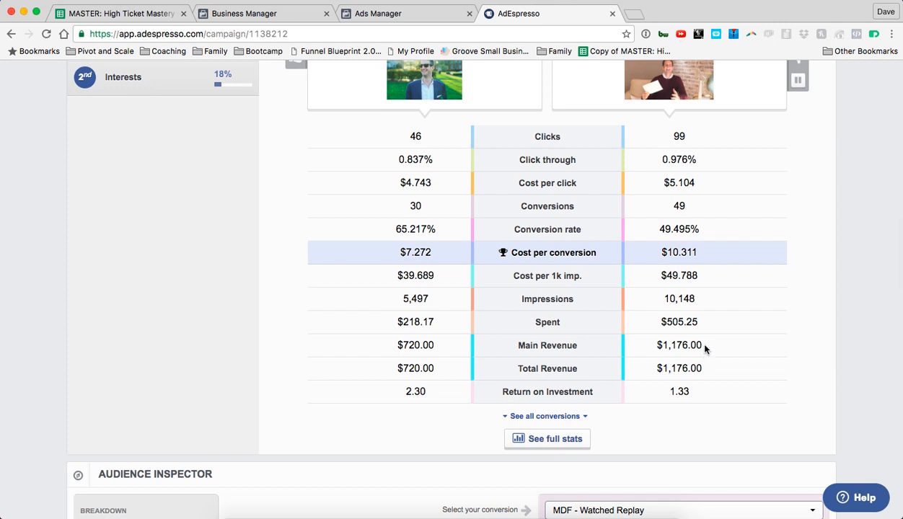
{"action": "scroll", "coordinate": [704, 347], "scroll_direction": "up", "scroll_amount": 1}
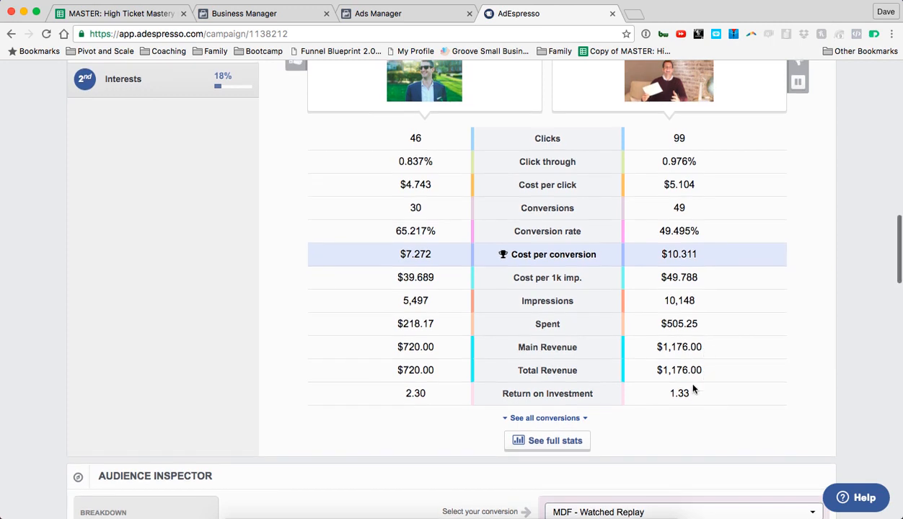
{"action": "scroll", "coordinate": [505, 303], "scroll_direction": "up", "scroll_amount": 4}
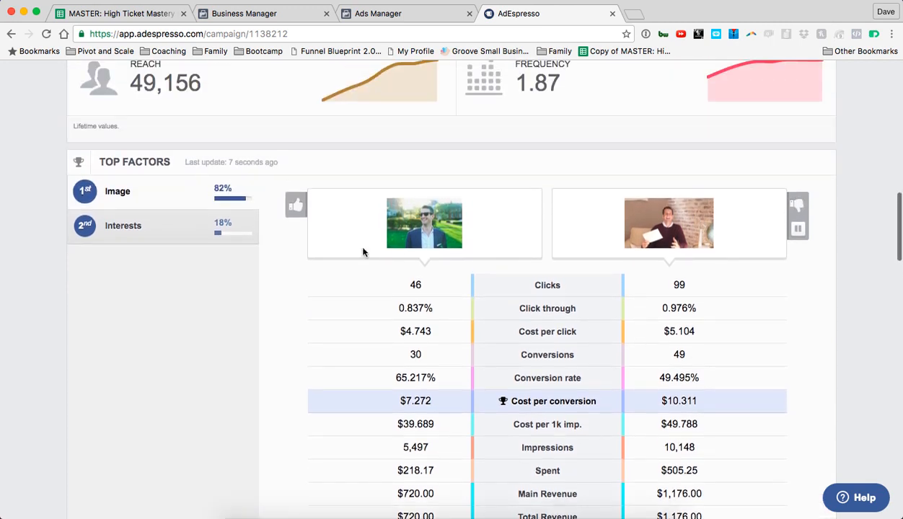
Step: Open the Interests factor and compare Jonathan Budd with Russell Brunson on cost per click, conversion rate and cost per conversion
{"action": "left_click", "coordinate": [193, 241]}
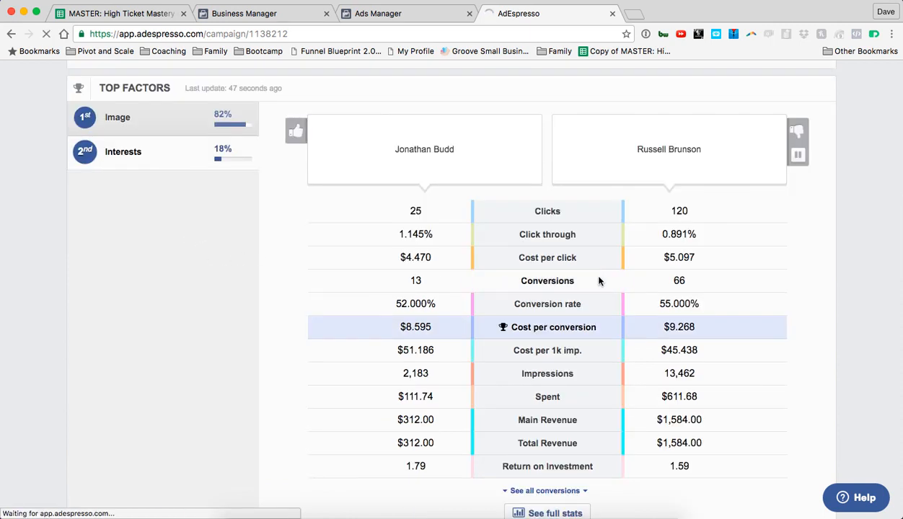
{"action": "scroll", "coordinate": [599, 279], "scroll_direction": "up", "scroll_amount": 2}
{"action": "scroll", "coordinate": [612, 300], "scroll_direction": "down", "scroll_amount": 2}
{"action": "scroll", "coordinate": [613, 301], "scroll_direction": "down", "scroll_amount": 2}
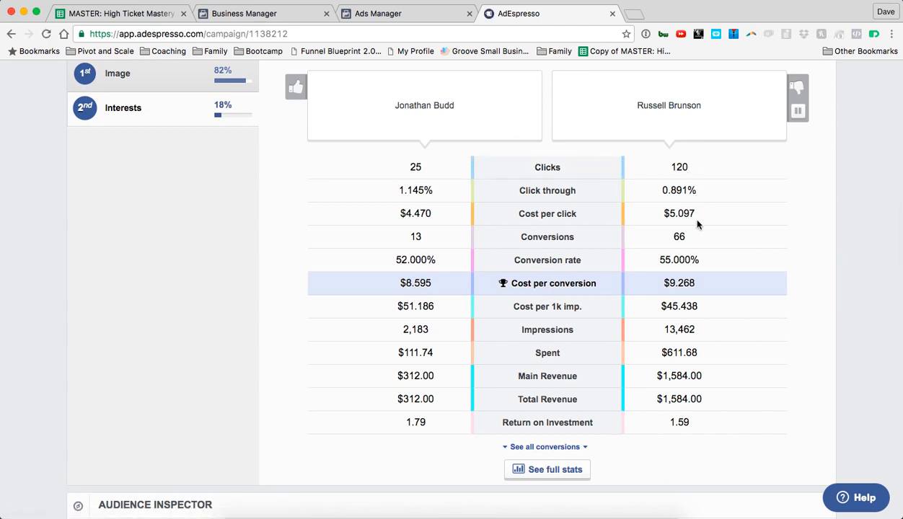
{"action": "left_click_drag", "start_coordinate": [696, 214], "coordinate": [663, 213]}
{"action": "left_click", "coordinate": [664, 213]}
{"action": "left_click_drag", "start_coordinate": [703, 267], "coordinate": [652, 265]}
{"action": "left_click_drag", "start_coordinate": [698, 284], "coordinate": [649, 284]}
{"action": "scroll", "coordinate": [703, 386], "scroll_direction": "up", "scroll_amount": 3}
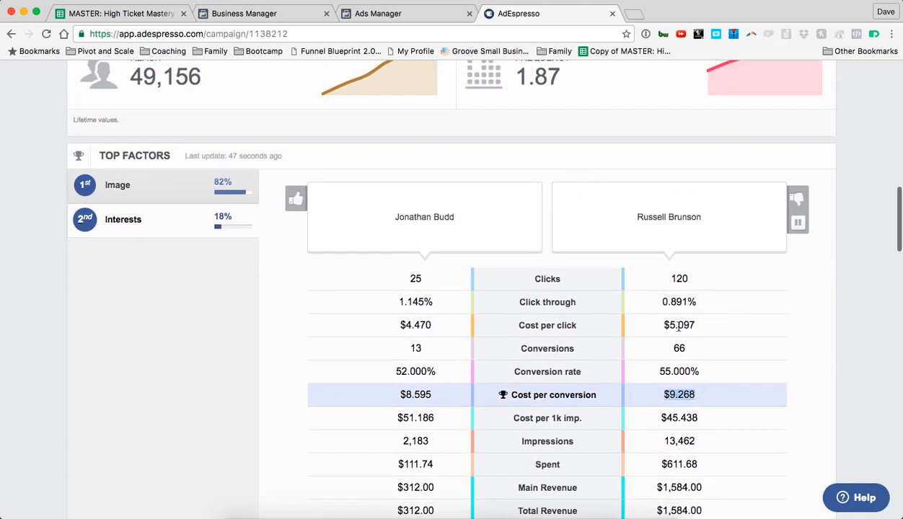
Step: Pause all ads that target the Russell Brunson interest
{"action": "scroll", "coordinate": [678, 326], "scroll_direction": "down", "scroll_amount": 1}
{"action": "left_click", "coordinate": [796, 208]}
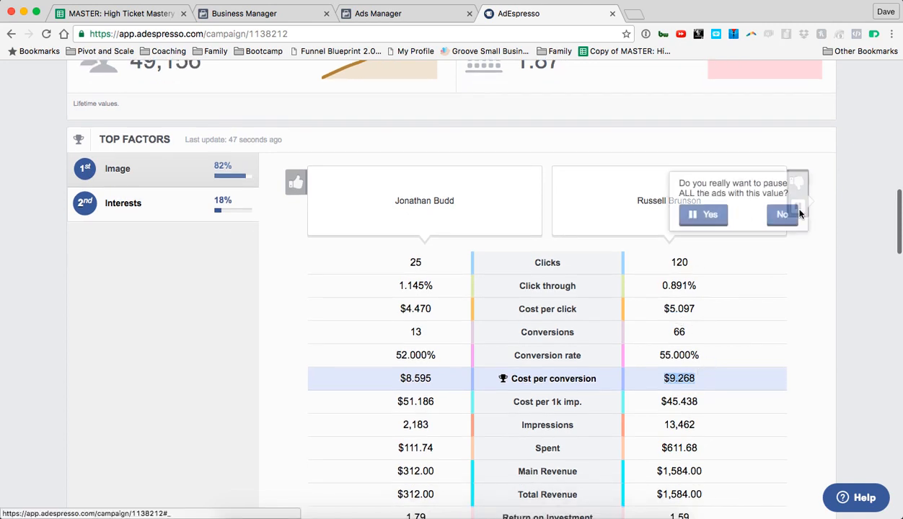
{"action": "left_click", "coordinate": [711, 217]}
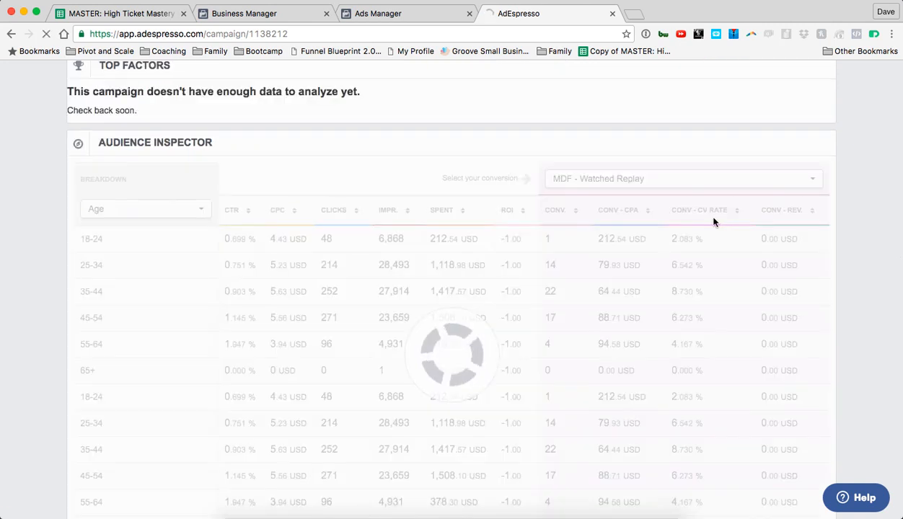
Step: Review the campaign's performance chart, details, current target and delivery overview
{"action": "scroll", "coordinate": [713, 222], "scroll_direction": "up", "scroll_amount": 5}
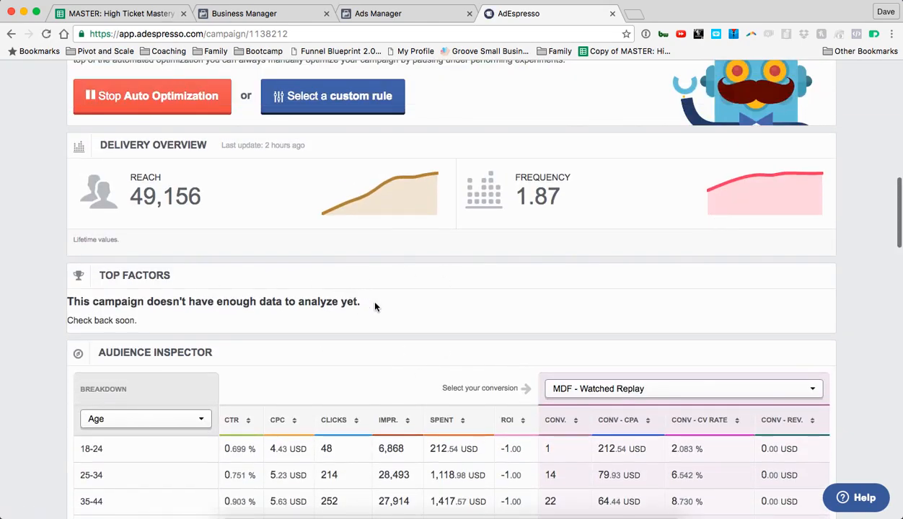
{"action": "scroll", "coordinate": [375, 307], "scroll_direction": "up", "scroll_amount": 10}
{"action": "scroll", "coordinate": [490, 241], "scroll_direction": "down", "scroll_amount": 1}
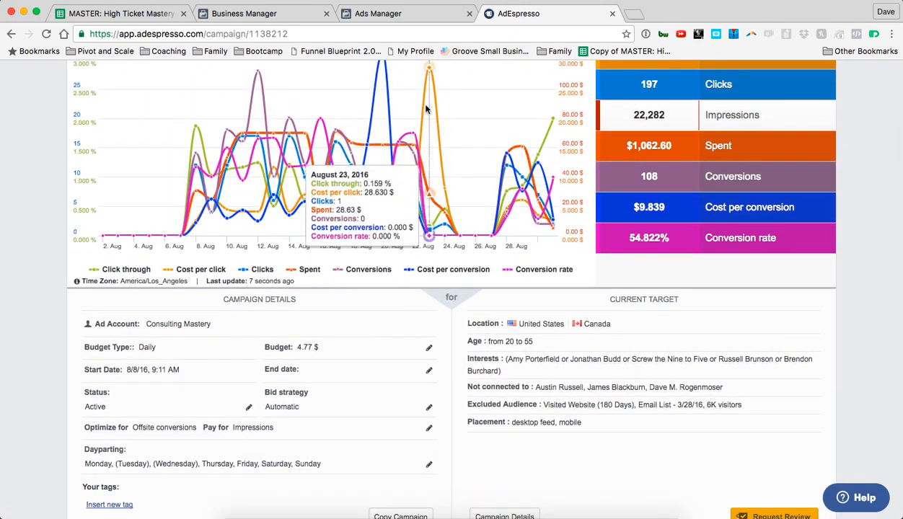
{"action": "scroll", "coordinate": [450, 435], "scroll_direction": "down", "scroll_amount": 5}
{"action": "scroll", "coordinate": [451, 437], "scroll_direction": "down", "scroll_amount": 8}
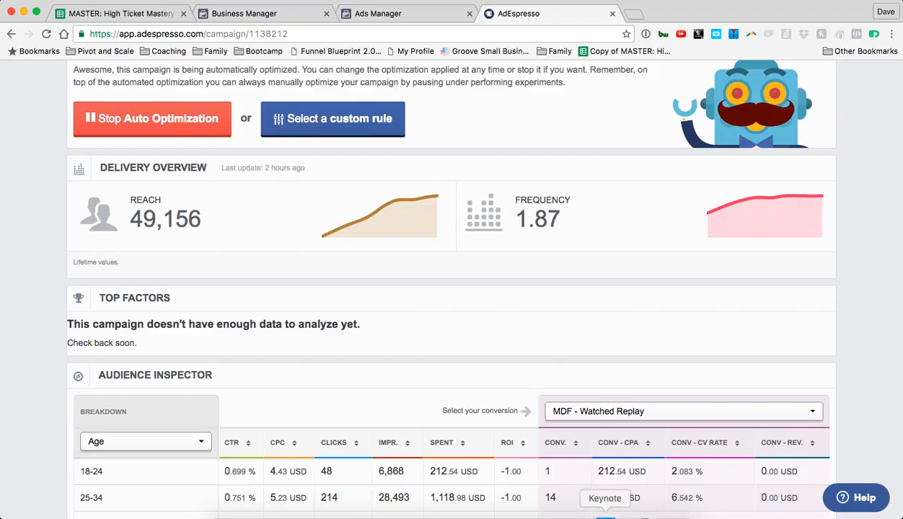
Step: Switch to Keynote and play the presentation from the Running Your Ads slide
{"action": "left_click", "coordinate": [605, 514]}
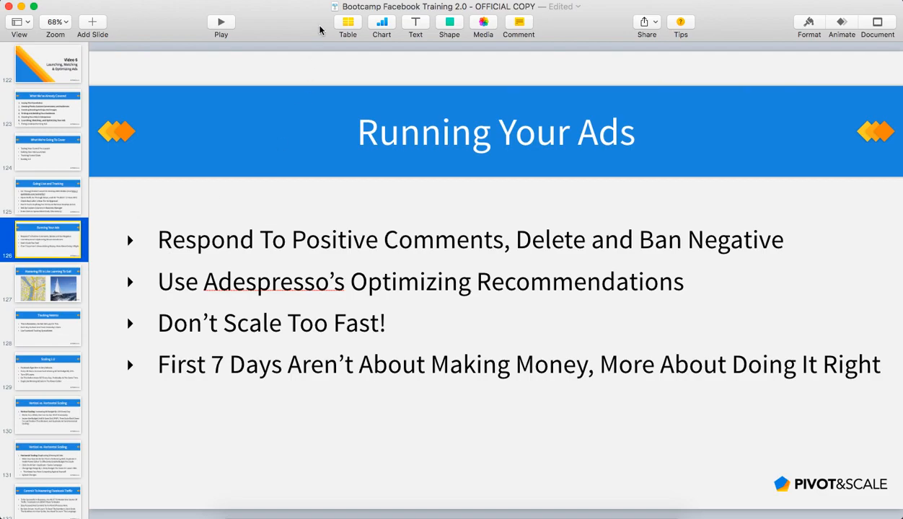
{"action": "left_click", "coordinate": [221, 23]}
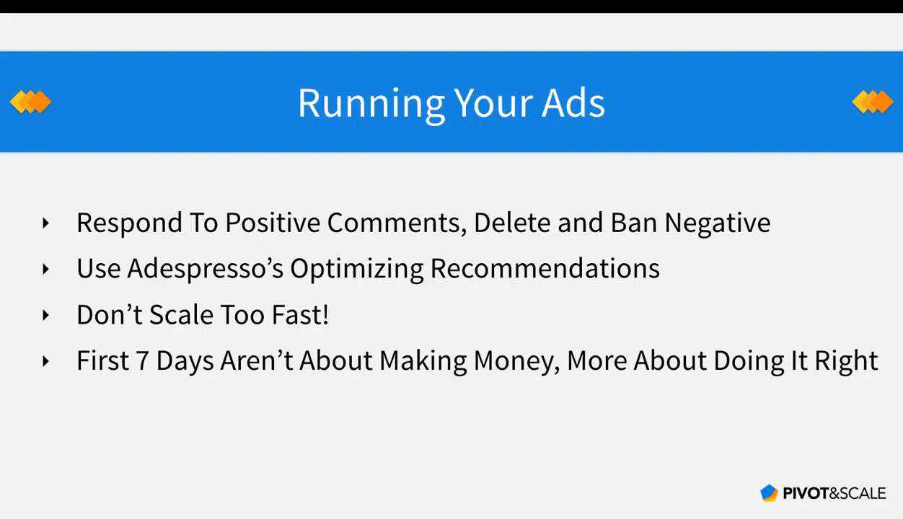
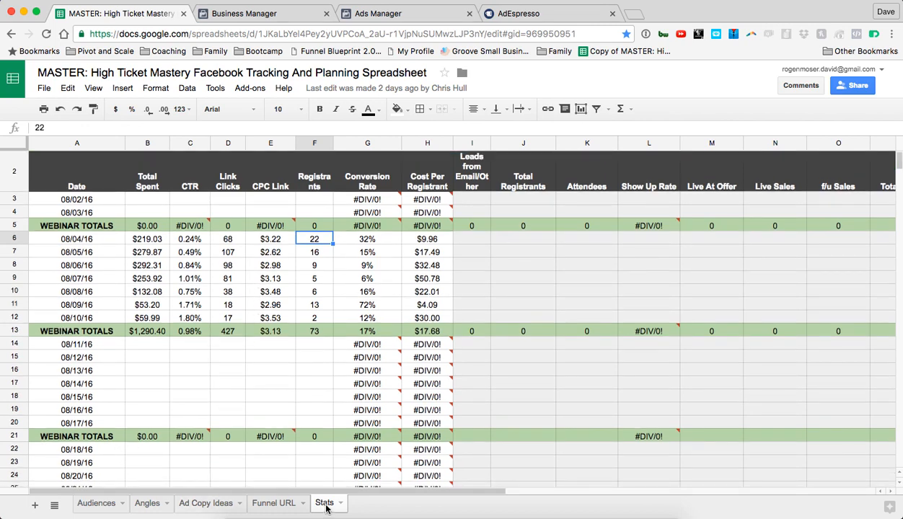
Step: Look through the Stats, Funnel URL, Ad Copy Ideas and Audiences sheets of the tracking spreadsheet in Google Sheets and return to Stats
{"action": "scroll", "coordinate": [397, 433], "scroll_direction": "down", "scroll_amount": 2}
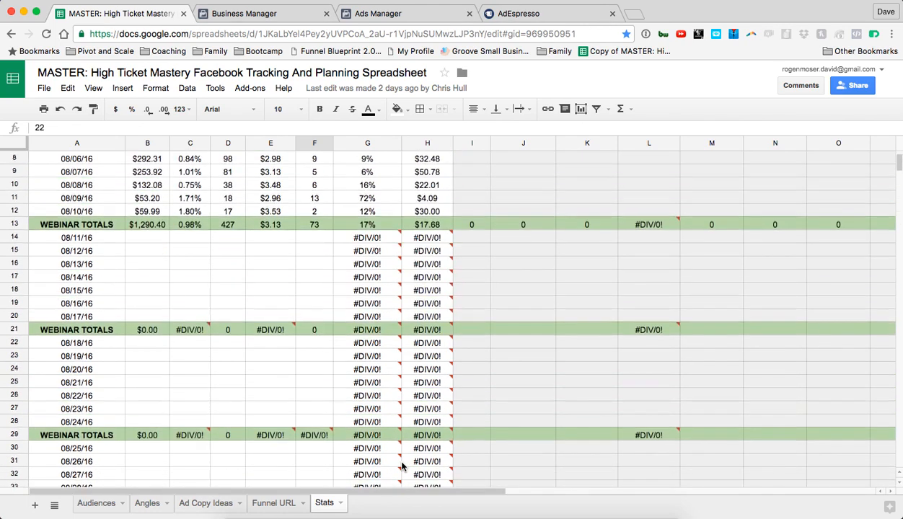
{"action": "scroll", "coordinate": [398, 411], "scroll_direction": "up", "scroll_amount": 3}
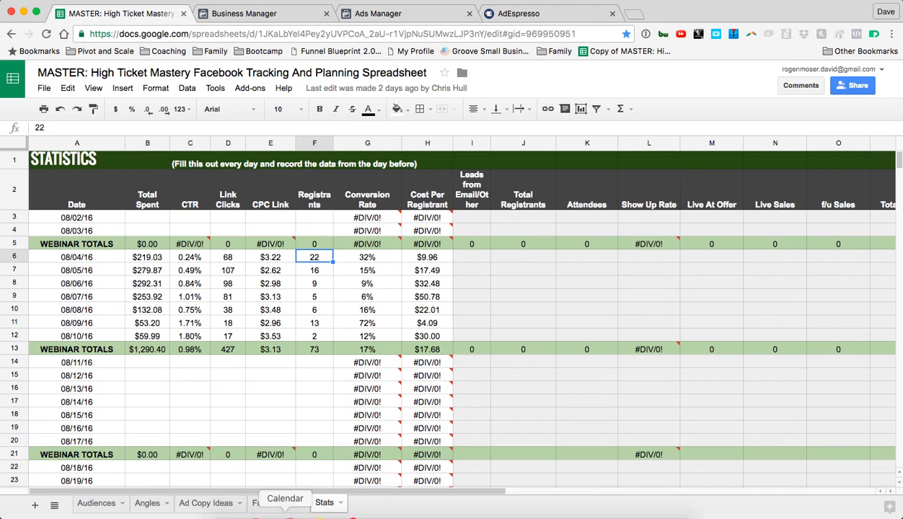
{"action": "left_click", "coordinate": [289, 504]}
{"action": "left_click", "coordinate": [213, 504]}
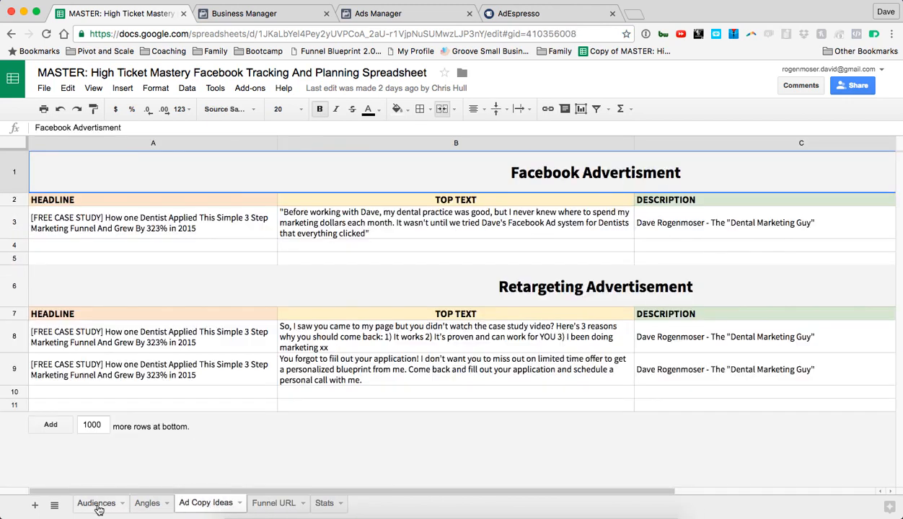
{"action": "left_click", "coordinate": [101, 504]}
{"action": "left_click", "coordinate": [329, 504]}
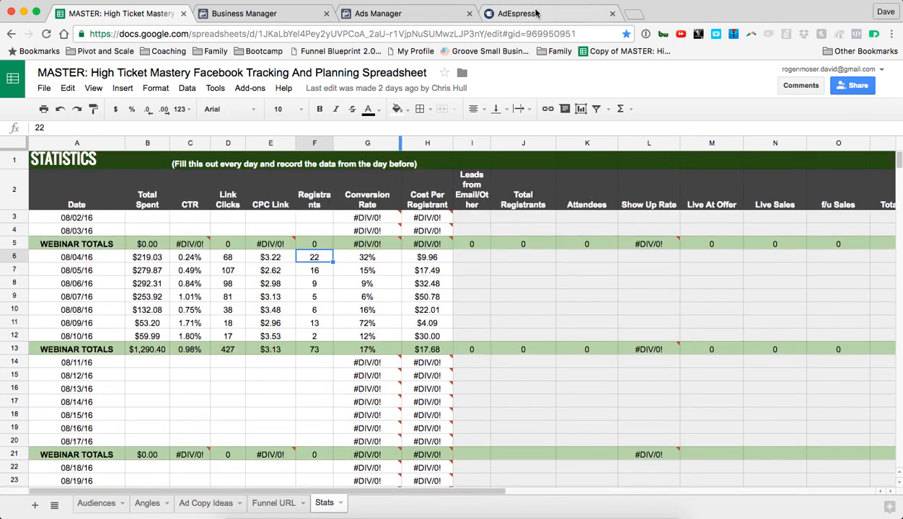
Step: Check Business Manager and the weekly webinar campaign's ad sets in Ads Manager, and return to the tracking spreadsheet
{"action": "left_click", "coordinate": [263, 14]}
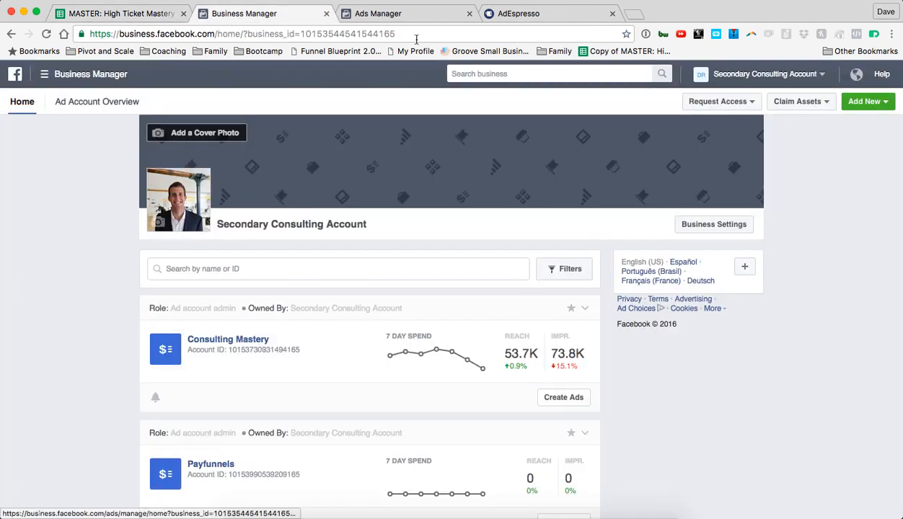
{"action": "left_click", "coordinate": [417, 15]}
{"action": "scroll", "coordinate": [319, 260], "scroll_direction": "up", "scroll_amount": 1}
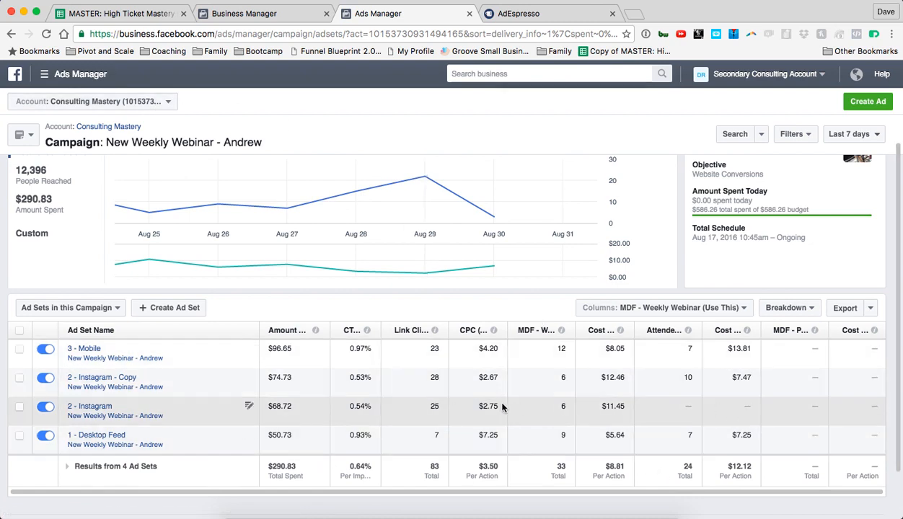
{"action": "left_click", "coordinate": [116, 13]}
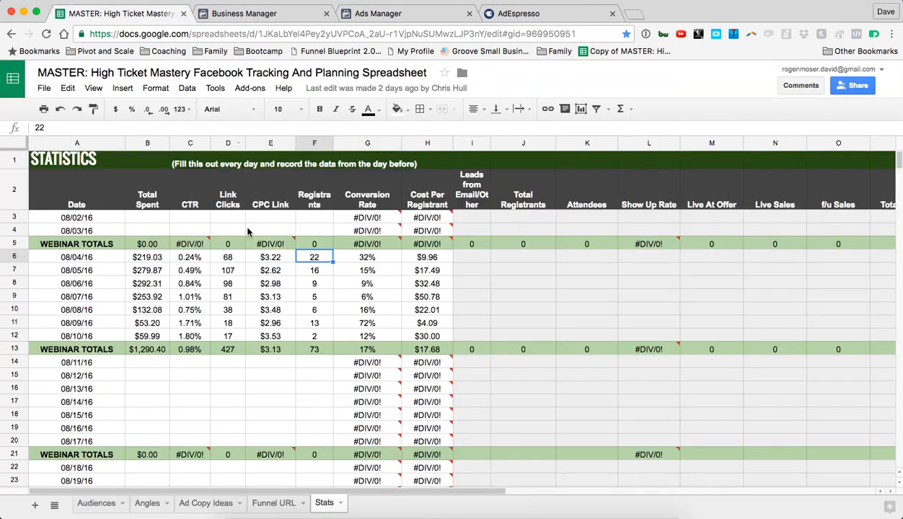
Step: Examine the first webinar totals row and the daily columns from Total Spent to Cost Per Registrant
{"action": "left_click", "coordinate": [77, 245]}
{"action": "left_click", "coordinate": [14, 244]}
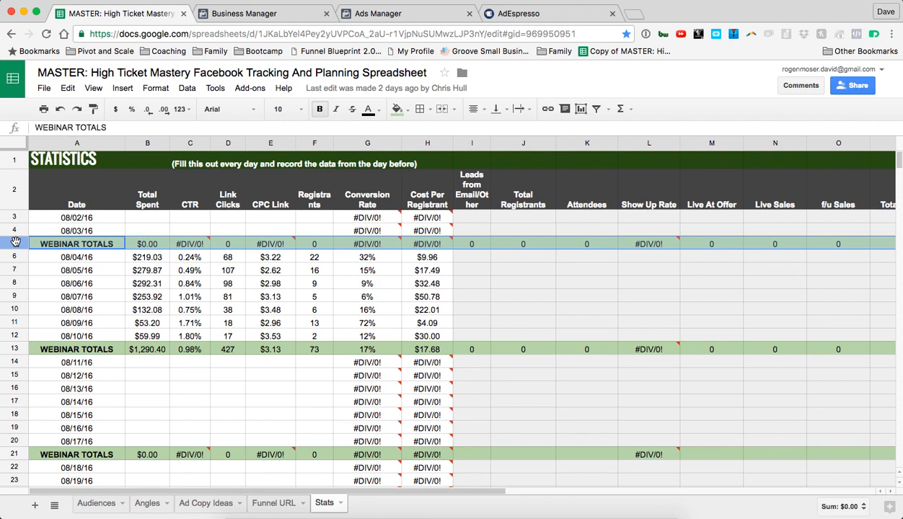
{"action": "left_click", "coordinate": [151, 244]}
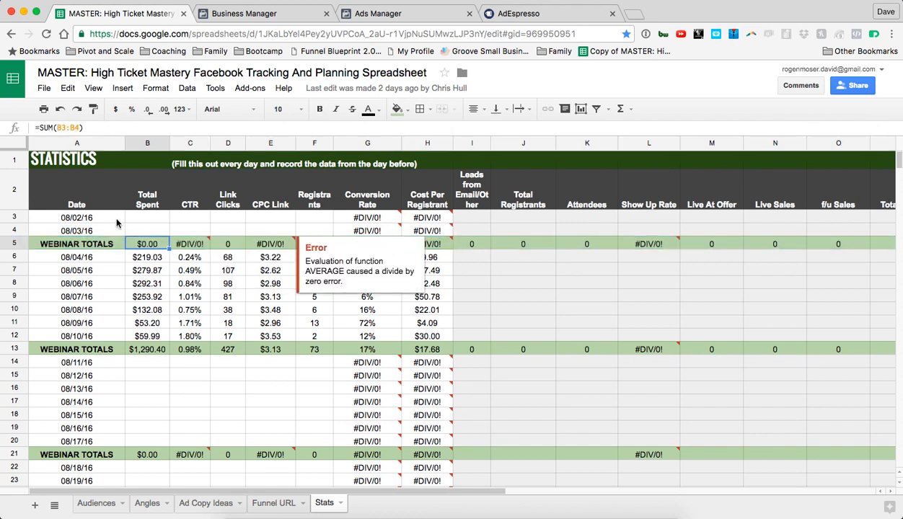
{"action": "left_click_drag", "start_coordinate": [147, 202], "coordinate": [423, 468]}
{"action": "scroll", "coordinate": [435, 433], "scroll_direction": "down", "scroll_amount": 5}
{"action": "scroll", "coordinate": [435, 432], "scroll_direction": "up", "scroll_amount": 5}
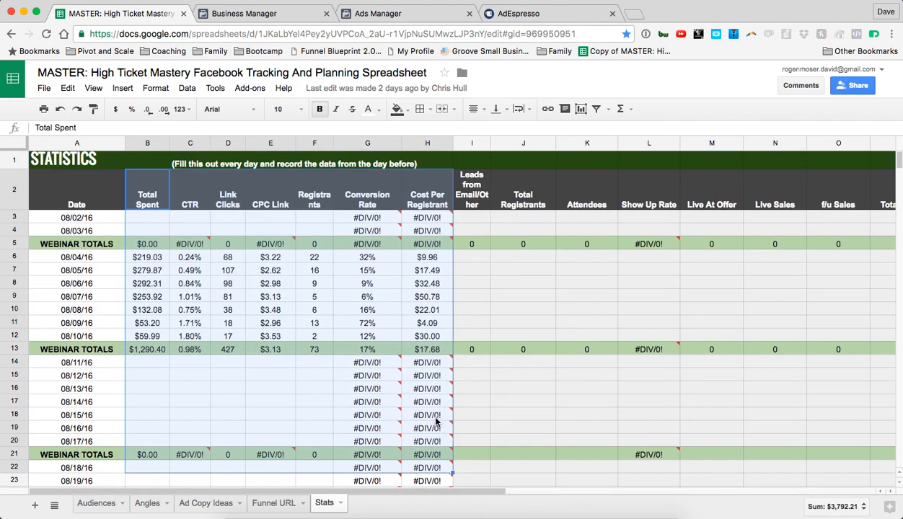
Step: Examine the webinar result columns beyond Cost Per Registrant and the first totals row across them
{"action": "scroll", "coordinate": [436, 422], "scroll_direction": "right", "scroll_amount": 5}
{"action": "left_click_drag", "start_coordinate": [210, 218], "coordinate": [791, 449]}
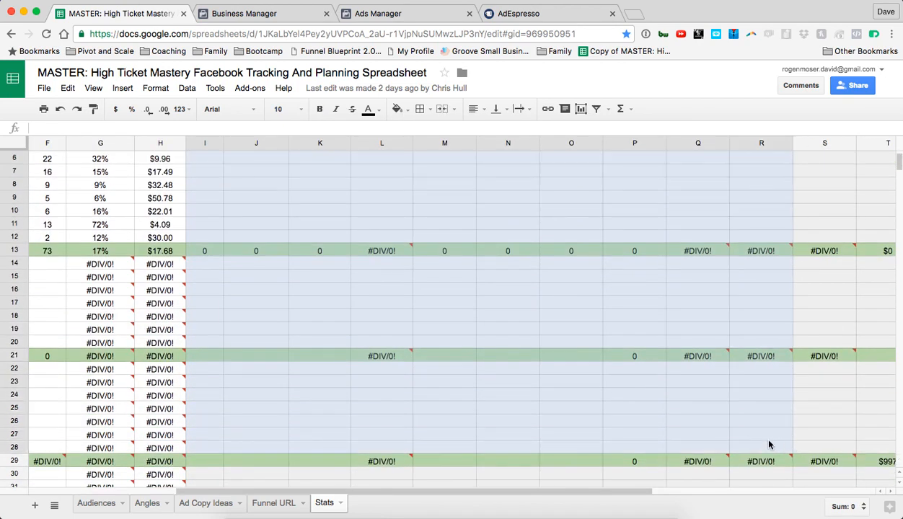
{"action": "scroll", "coordinate": [768, 445], "scroll_direction": "right", "scroll_amount": 3}
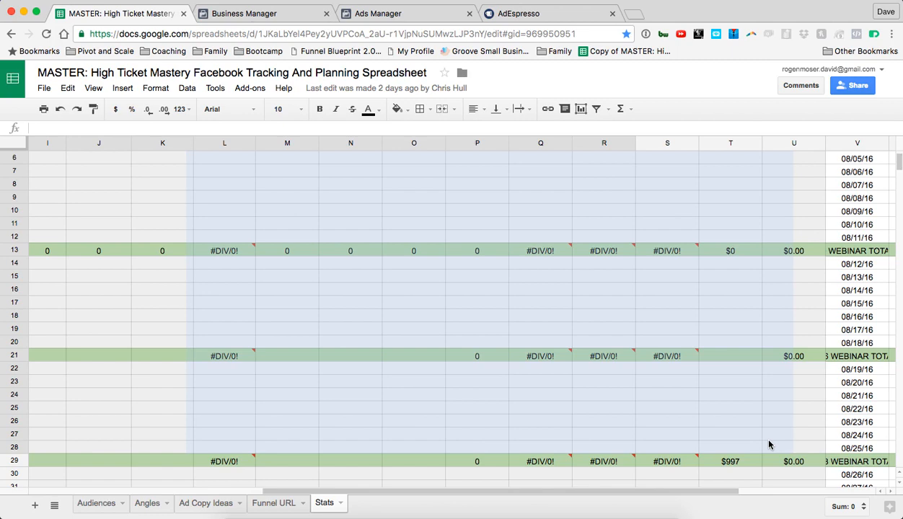
{"action": "scroll", "coordinate": [769, 441], "scroll_direction": "up", "scroll_amount": 3}
{"action": "scroll", "coordinate": [768, 441], "scroll_direction": "left", "scroll_amount": 3}
{"action": "left_click_drag", "start_coordinate": [769, 441], "coordinate": [272, 231]}
{"action": "left_click", "coordinate": [196, 248]}
{"action": "left_click_drag", "start_coordinate": [196, 245], "coordinate": [781, 243]}
{"action": "left_click", "coordinate": [545, 259]}
Step: Go back to the daily ad statistics columns and inspect the CPC Link value for 08/07/16
{"action": "scroll", "coordinate": [545, 262], "scroll_direction": "left", "scroll_amount": 5}
{"action": "left_click_drag", "start_coordinate": [137, 216], "coordinate": [411, 454]}
{"action": "left_click", "coordinate": [380, 414]}
{"action": "left_click", "coordinate": [261, 293]}
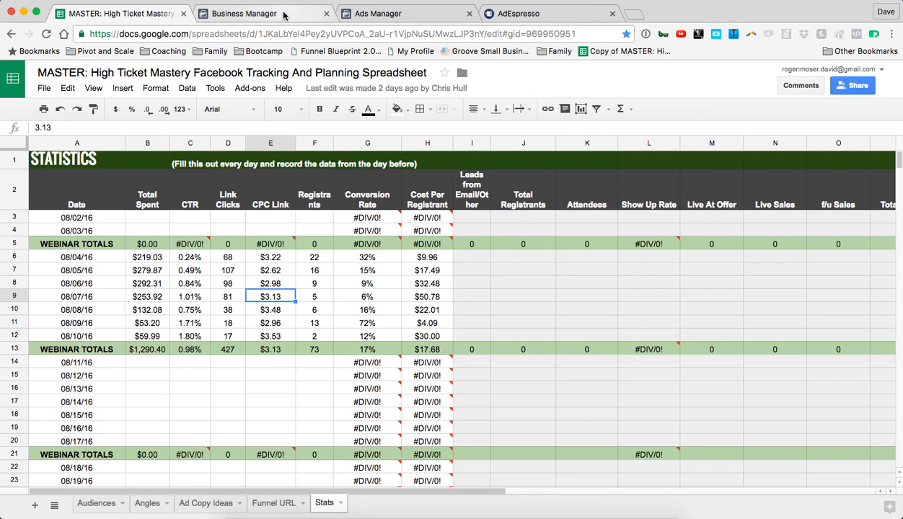
Step: Switch to Ads Manager and set the weekly webinar campaign's date range to Yesterday
{"action": "left_click", "coordinate": [373, 15]}
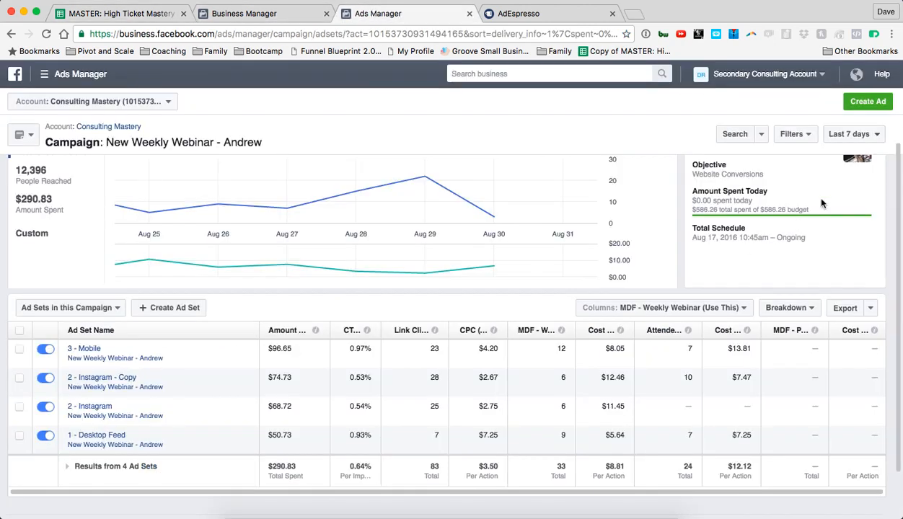
{"action": "left_click", "coordinate": [861, 134]}
{"action": "left_click", "coordinate": [508, 192]}
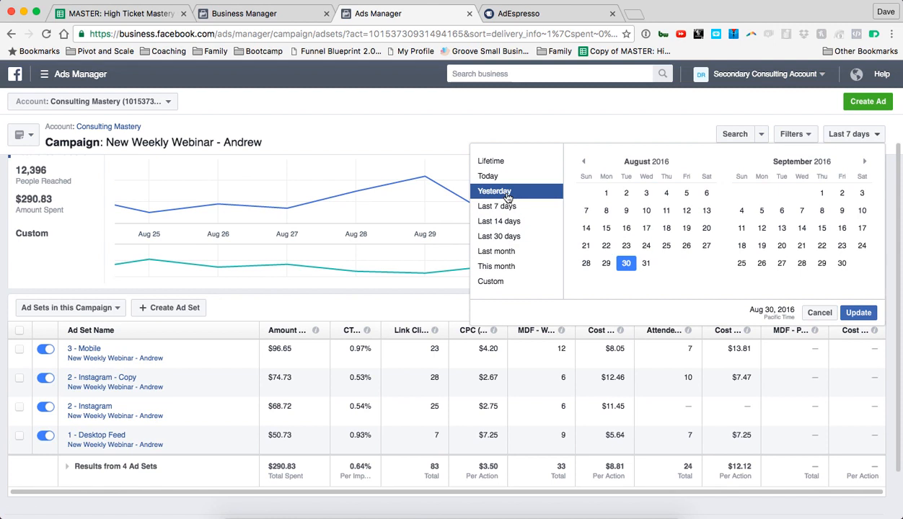
{"action": "left_click", "coordinate": [859, 312]}
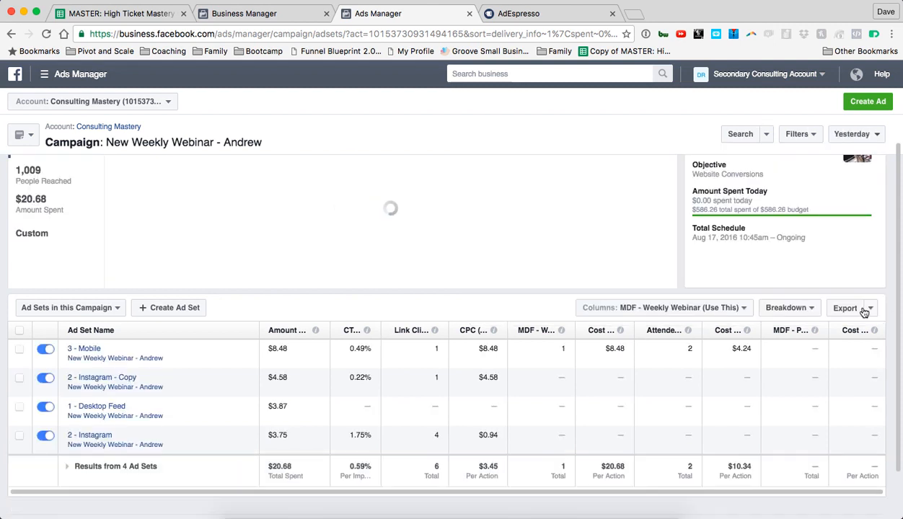
Step: Highlight the total amount spent across the ad sets, close the Business Manager page and return to the tracking spreadsheet
{"action": "scroll", "coordinate": [704, 232], "scroll_direction": "down", "scroll_amount": 1}
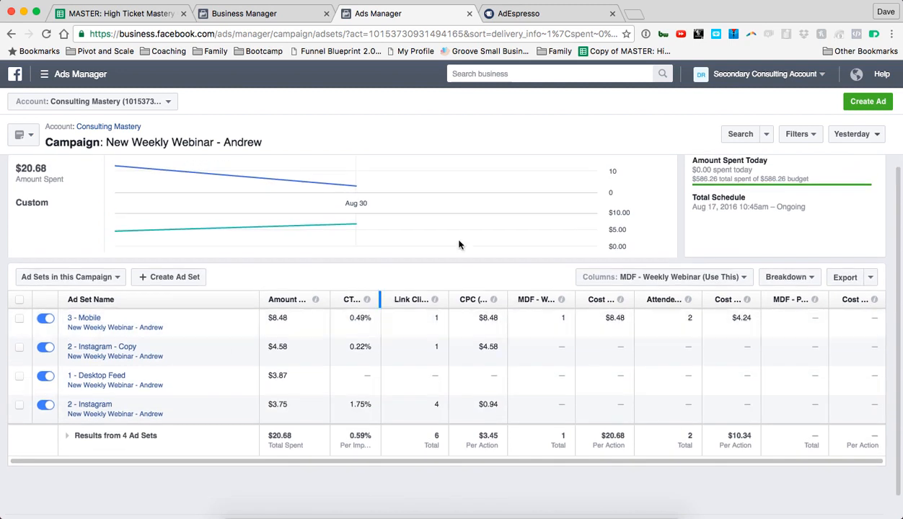
{"action": "scroll", "coordinate": [504, 225], "scroll_direction": "down", "scroll_amount": 1}
{"action": "double_click", "coordinate": [287, 415]}
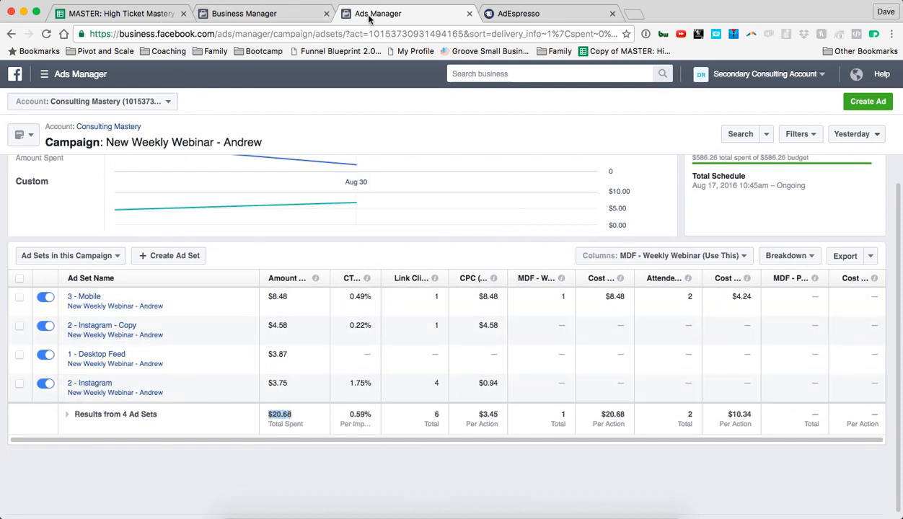
{"action": "left_click", "coordinate": [326, 13]}
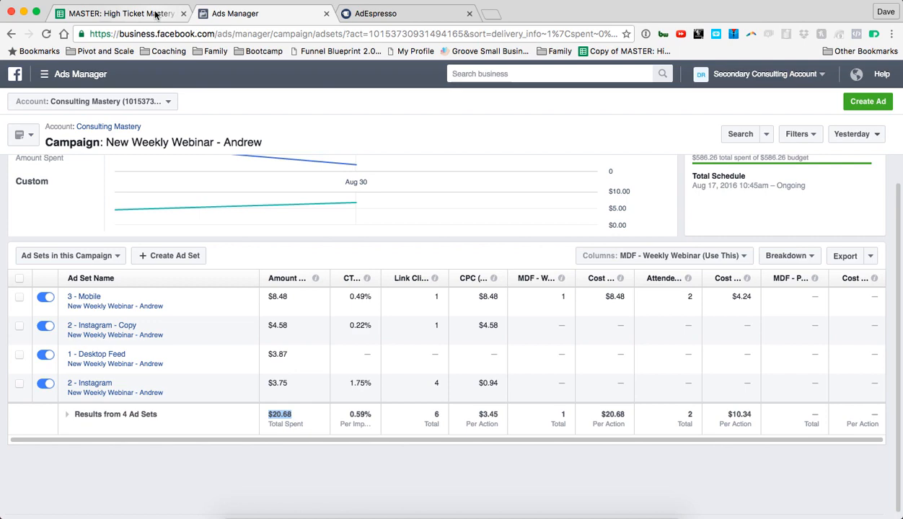
{"action": "left_click", "coordinate": [156, 15]}
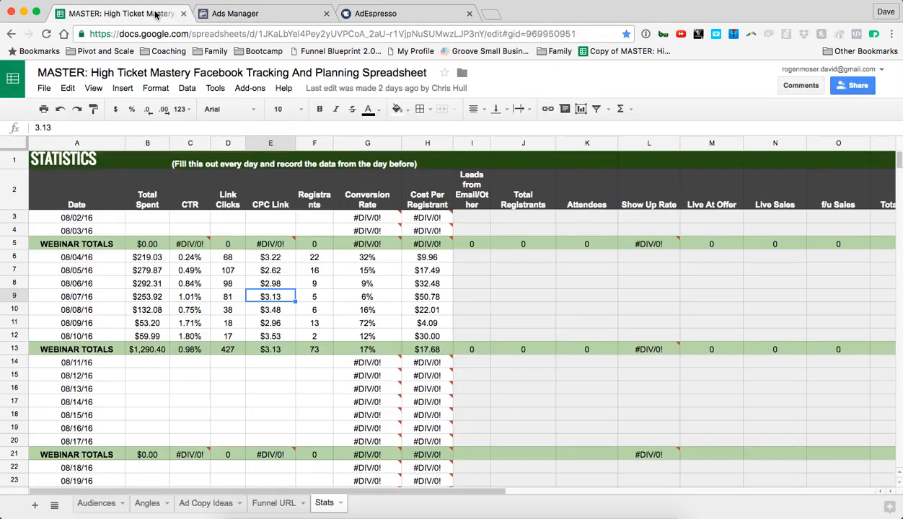
Step: Check the campaign totals in Ads Manager and record 20.68 as Total Spent for 08/11/16 in the tracking spreadsheet
{"action": "left_click", "coordinate": [237, 14]}
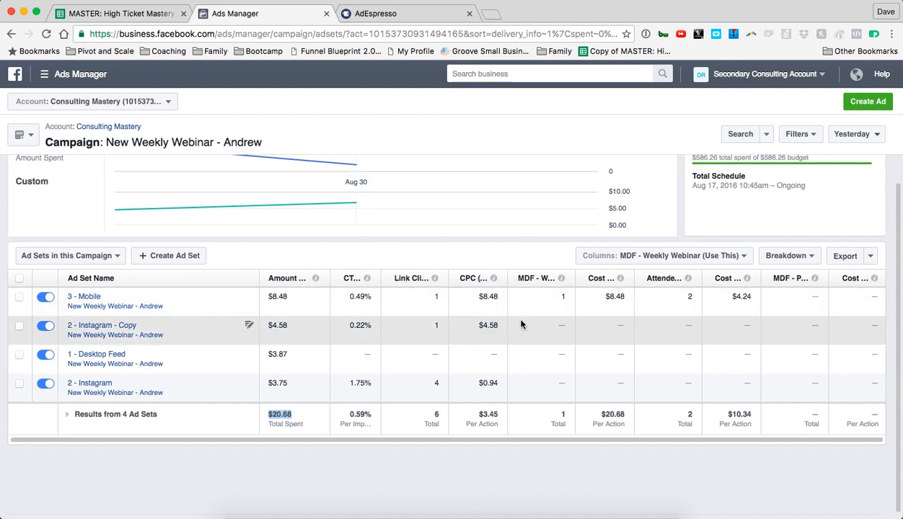
{"action": "scroll", "coordinate": [520, 322], "scroll_direction": "down", "scroll_amount": 1}
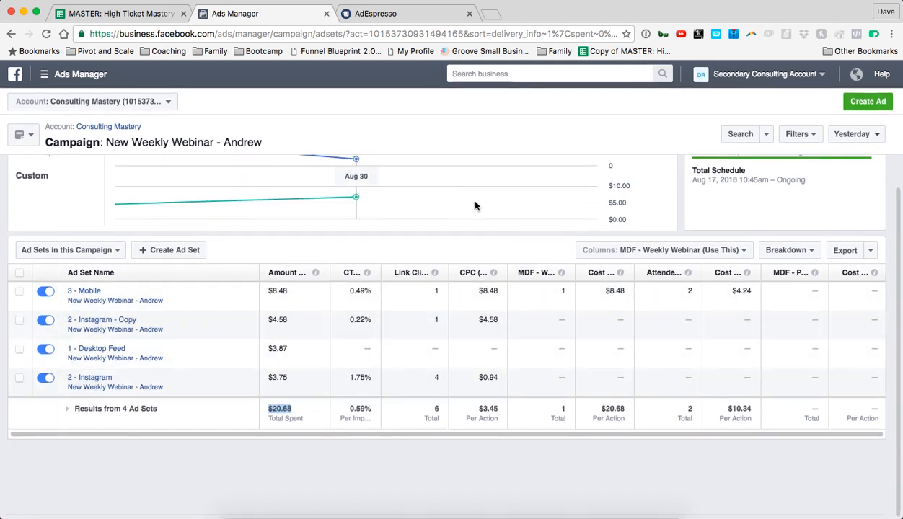
{"action": "left_click", "coordinate": [150, 21]}
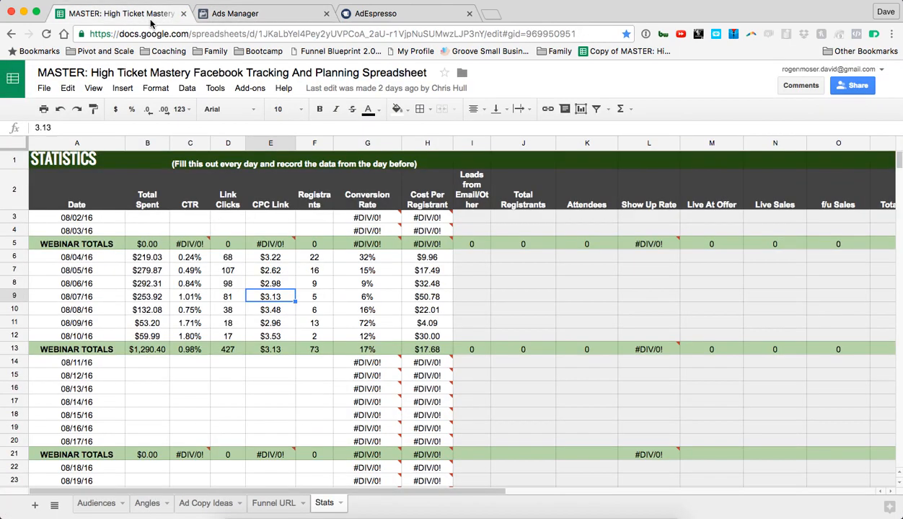
{"action": "left_click", "coordinate": [144, 363]}
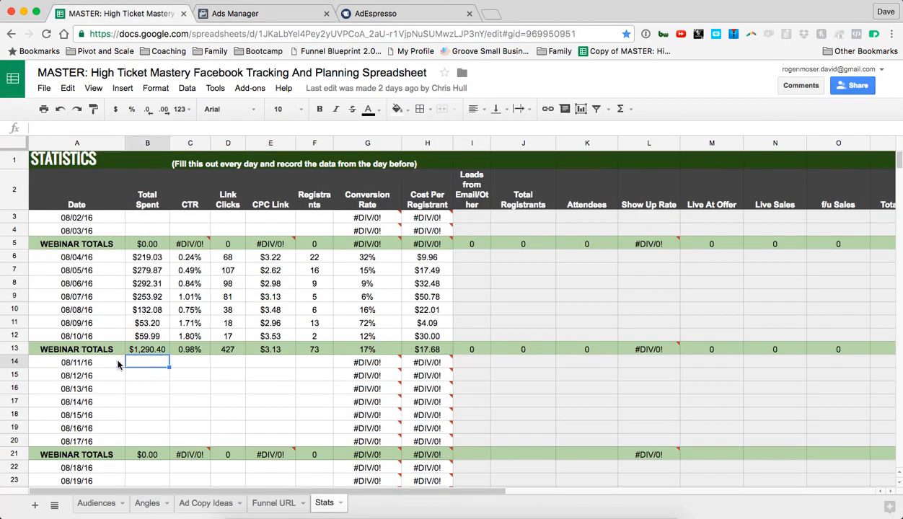
{"action": "left_click", "coordinate": [95, 362]}
{"action": "left_click_drag", "start_coordinate": [188, 360], "coordinate": [311, 362]}
{"action": "left_click", "coordinate": [152, 362]}
{"action": "type", "text": "20"}
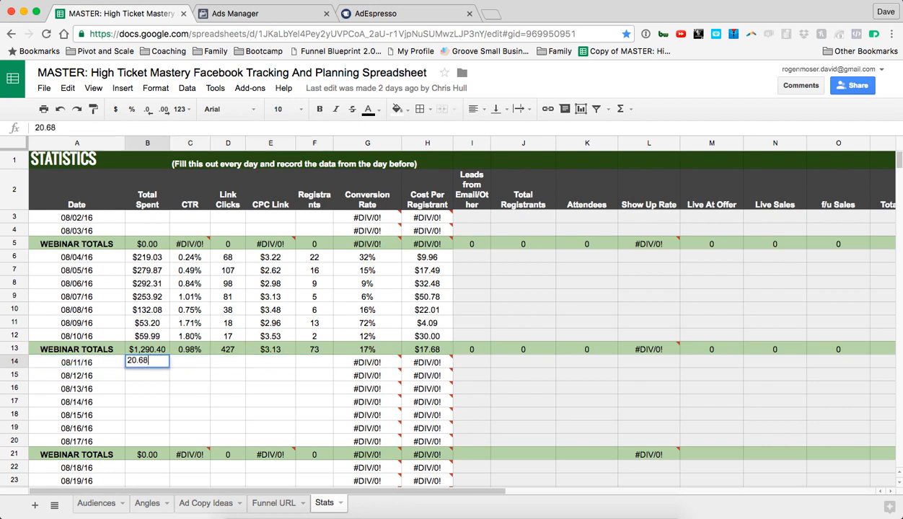
{"action": "type", "text": ".68"}
{"action": "key", "text": "Return"}
Step: Look up the campaign's overall CTR in Ads Manager and enter 0.59% as the CTR for 08/11/16 in the spreadsheet
{"action": "left_click", "coordinate": [200, 364]}
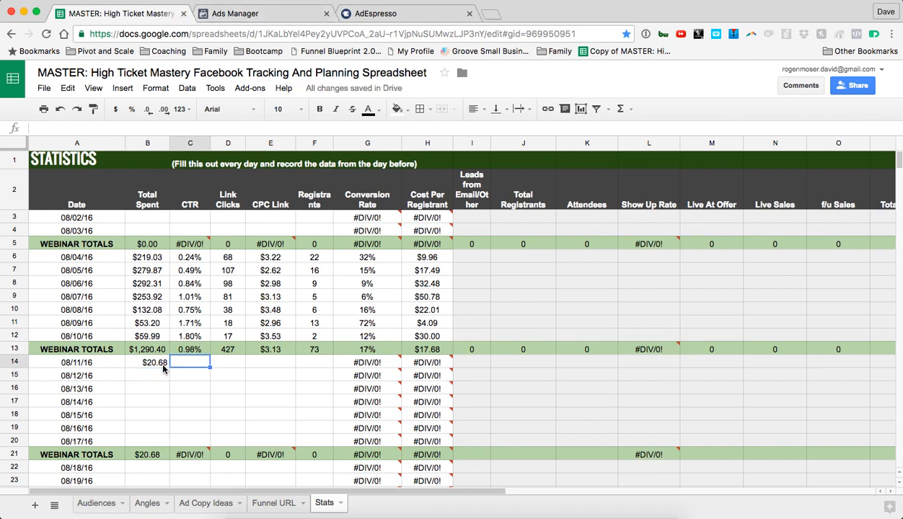
{"action": "left_click", "coordinate": [238, 13]}
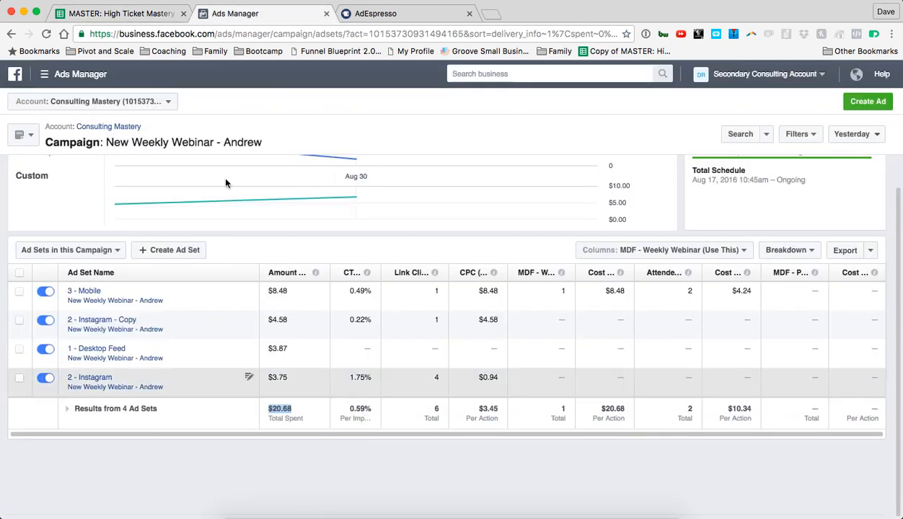
{"action": "left_click", "coordinate": [129, 12]}
{"action": "type", "text": "59%"}
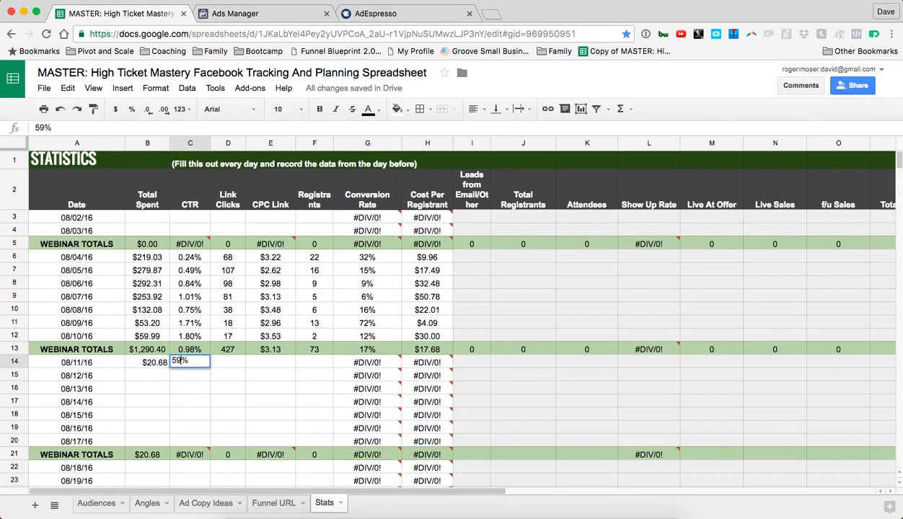
{"action": "key", "text": "BackSpace"}
{"action": "key", "text": "BackSpace"}
{"action": "type", "text": ".59"}
{"action": "key", "text": "Return"}
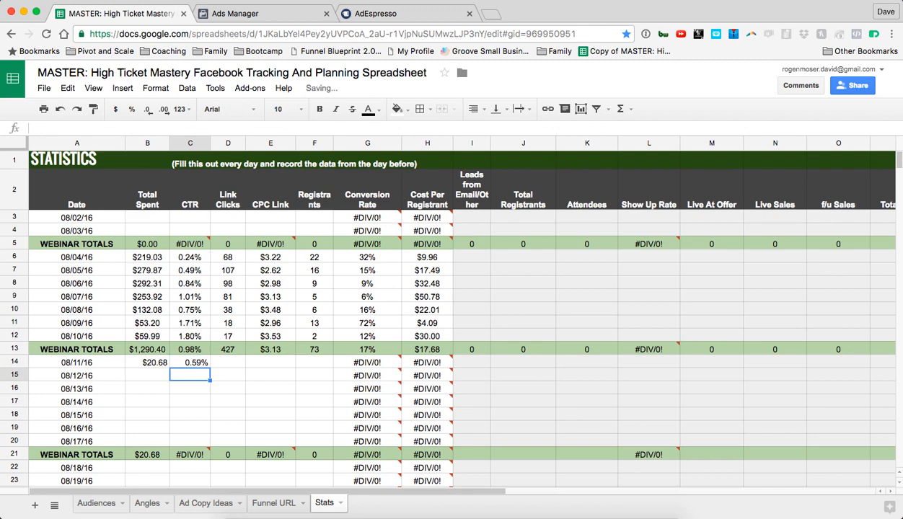
Step: Enter 6 Link Clicks and a CPC Link of $3.43 for 08/11/16
{"action": "left_click", "coordinate": [271, 16]}
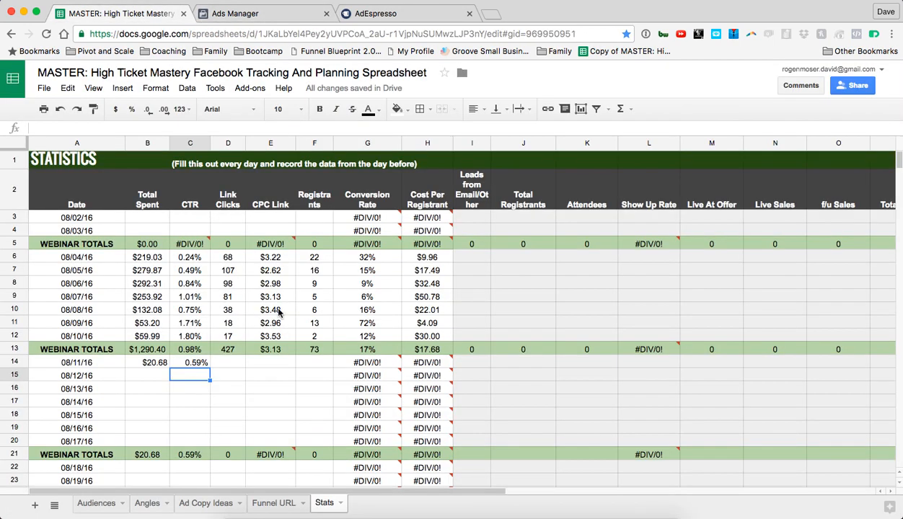
{"action": "left_click", "coordinate": [147, 15]}
{"action": "left_click", "coordinate": [235, 366]}
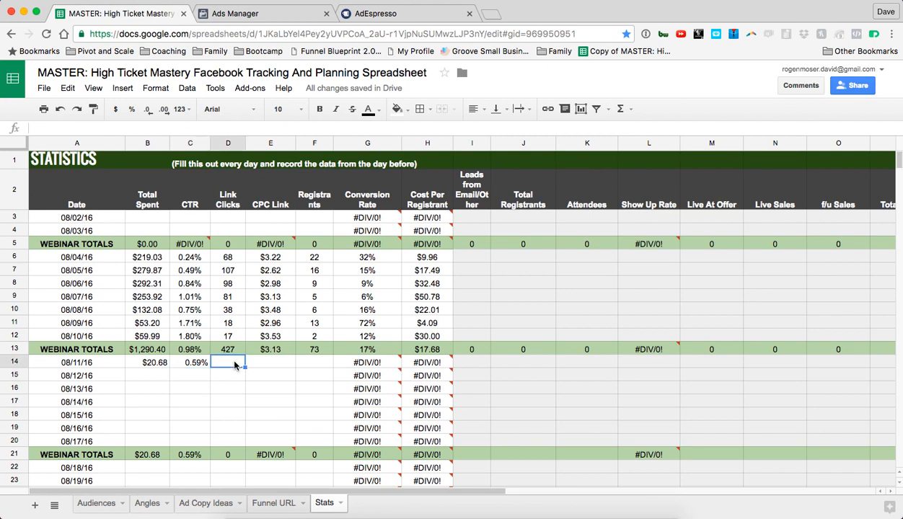
{"action": "type", "text": "6"}
{"action": "left_click", "coordinate": [271, 368]}
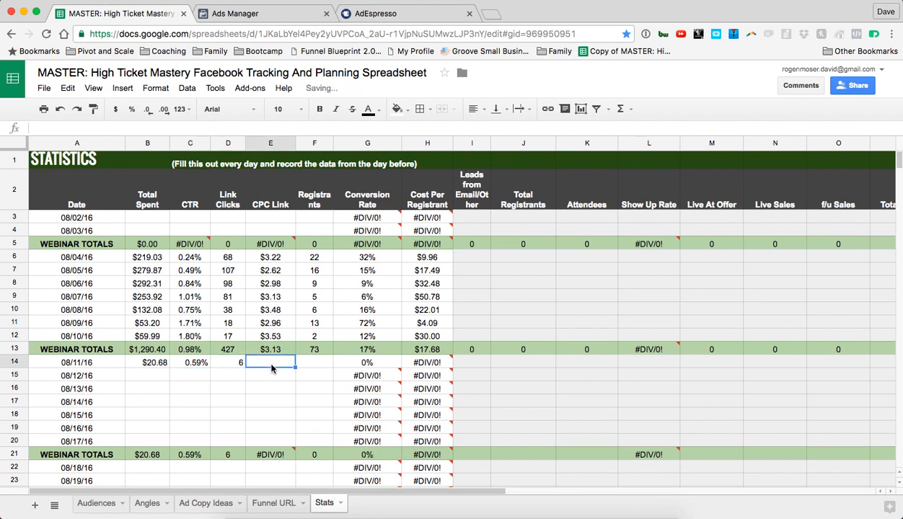
{"action": "type", "text": "$3."}
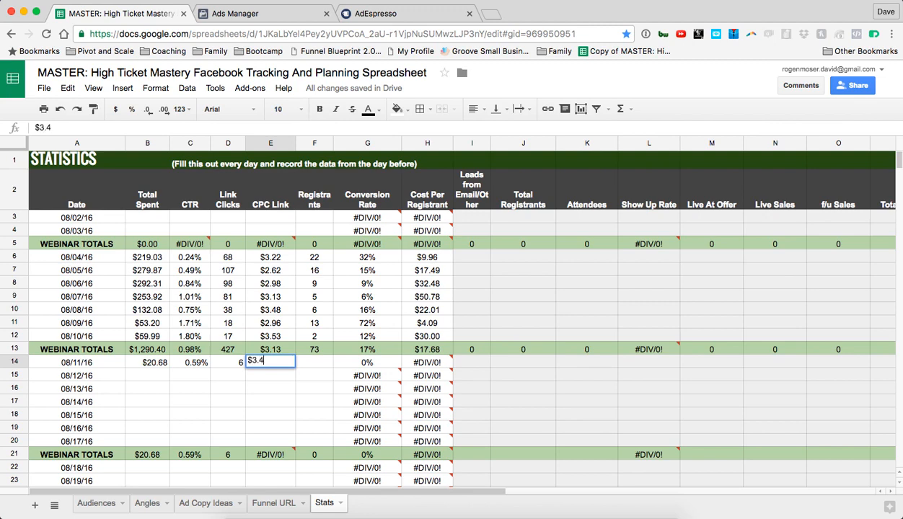
{"action": "type", "text": "43"}
{"action": "key", "text": "Return"}
Step: Check the total webinar registrations in Ads Manager and enter 1 under Registrants for 08/11/16 in the spreadsheet
{"action": "left_click", "coordinate": [228, 13]}
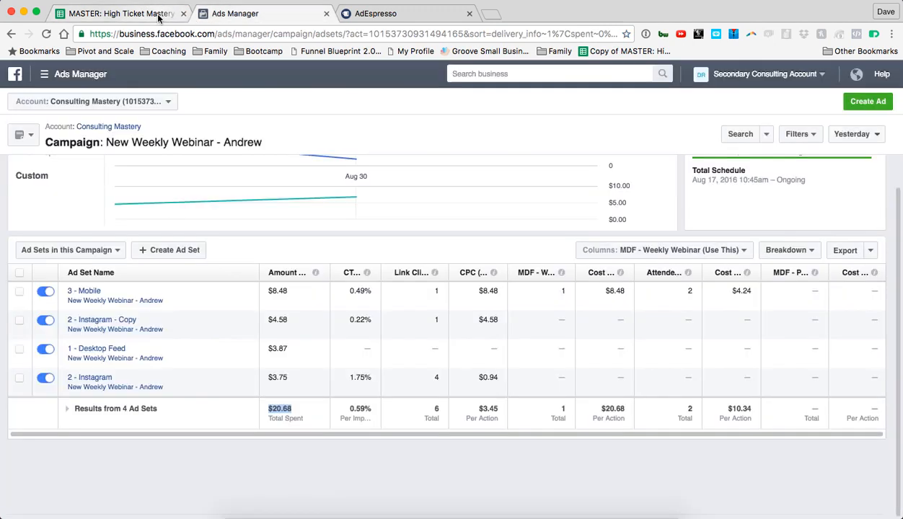
{"action": "left_click", "coordinate": [561, 411]}
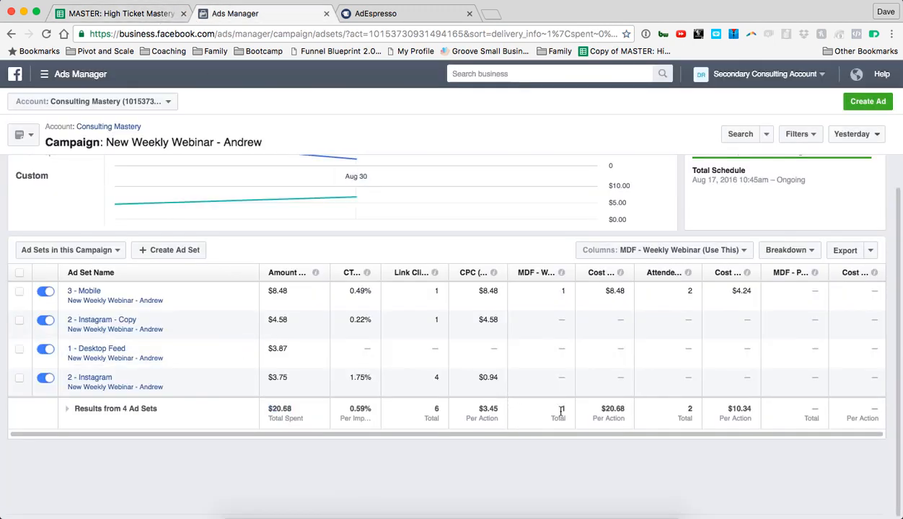
{"action": "left_click", "coordinate": [141, 16]}
{"action": "left_click", "coordinate": [306, 361]}
{"action": "type", "text": "1"}
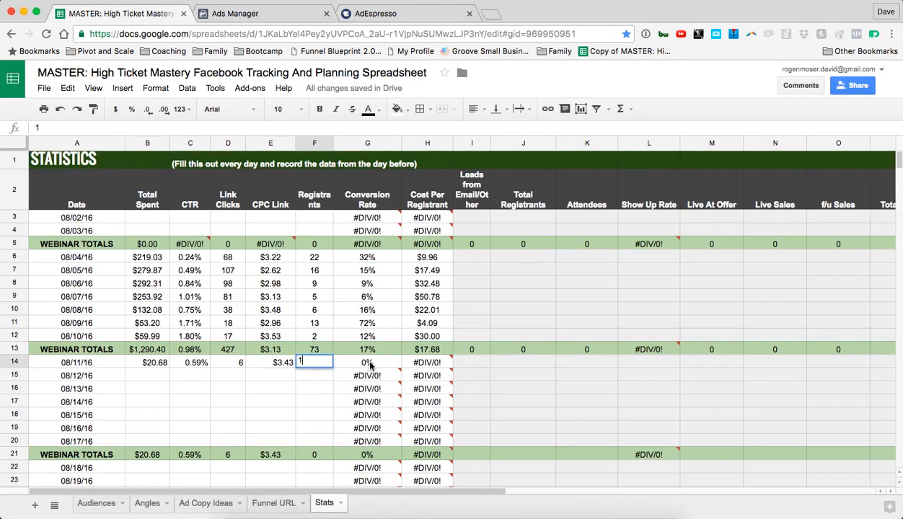
{"action": "left_click", "coordinate": [370, 364]}
Step: Inspect the Cost Per Registrant formula and the completed daily statistics in the 08/11/16 row
{"action": "left_click", "coordinate": [421, 365]}
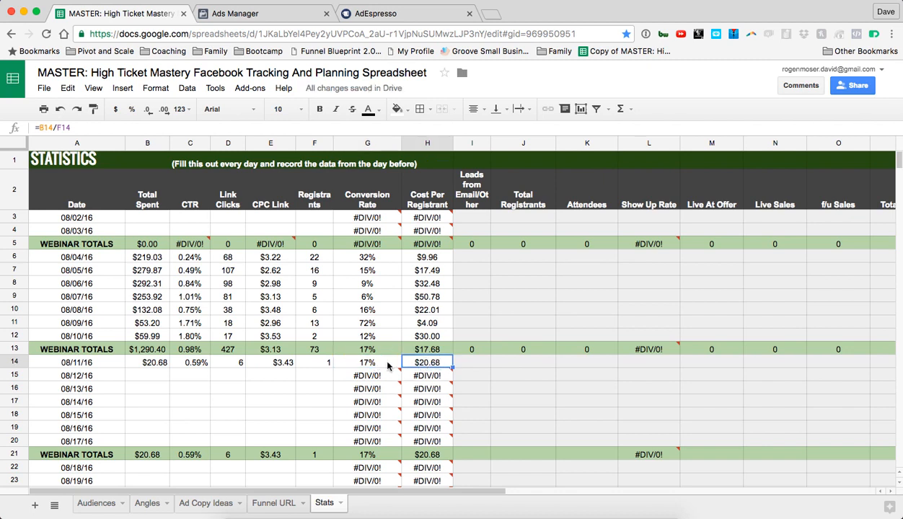
{"action": "left_click_drag", "start_coordinate": [153, 363], "coordinate": [407, 363]}
{"action": "left_click", "coordinate": [407, 363]}
{"action": "scroll", "coordinate": [400, 353], "scroll_direction": "down", "scroll_amount": 1}
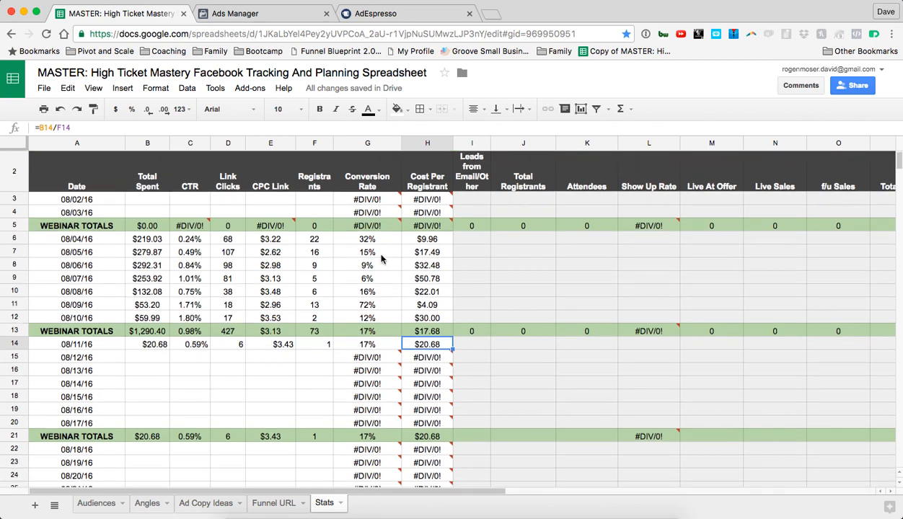
Step: Examine the 08/11/16 to 08/17/16 block and its webinar totals formulas from Total Spent to Cost Per Registrant
{"action": "left_click_drag", "start_coordinate": [150, 345], "coordinate": [346, 421]}
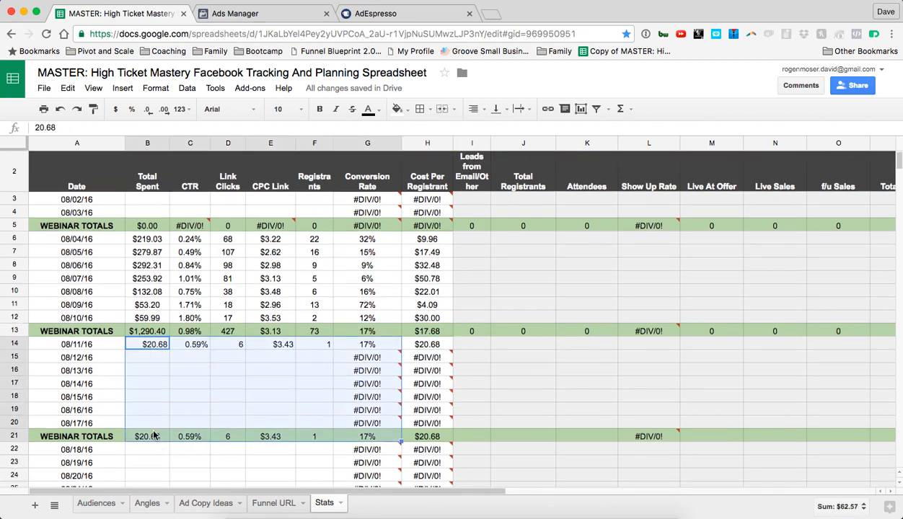
{"action": "left_click", "coordinate": [155, 437]}
{"action": "double_click", "coordinate": [155, 436]}
{"action": "left_click", "coordinate": [204, 436]}
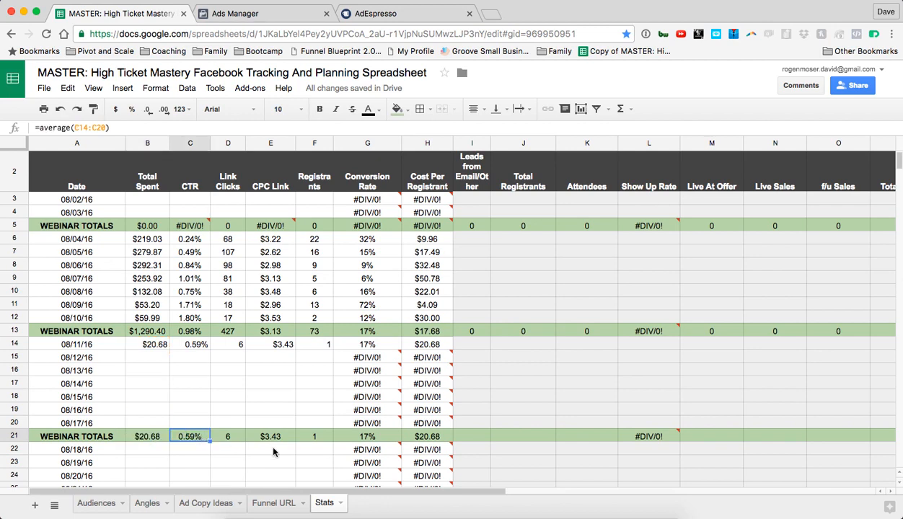
{"action": "scroll", "coordinate": [273, 451], "scroll_direction": "down", "scroll_amount": 1}
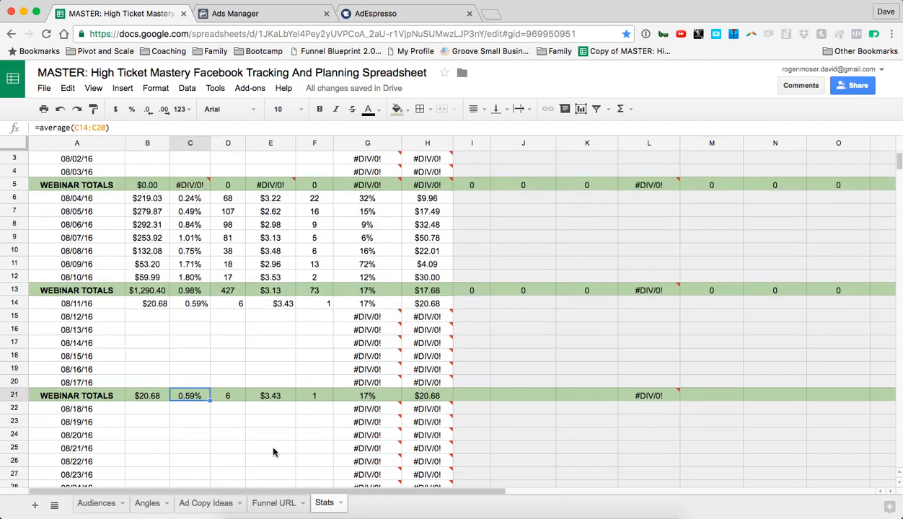
{"action": "left_click", "coordinate": [154, 396]}
{"action": "left_click", "coordinate": [189, 396]}
{"action": "left_click", "coordinate": [147, 396]}
{"action": "left_click", "coordinate": [436, 396]}
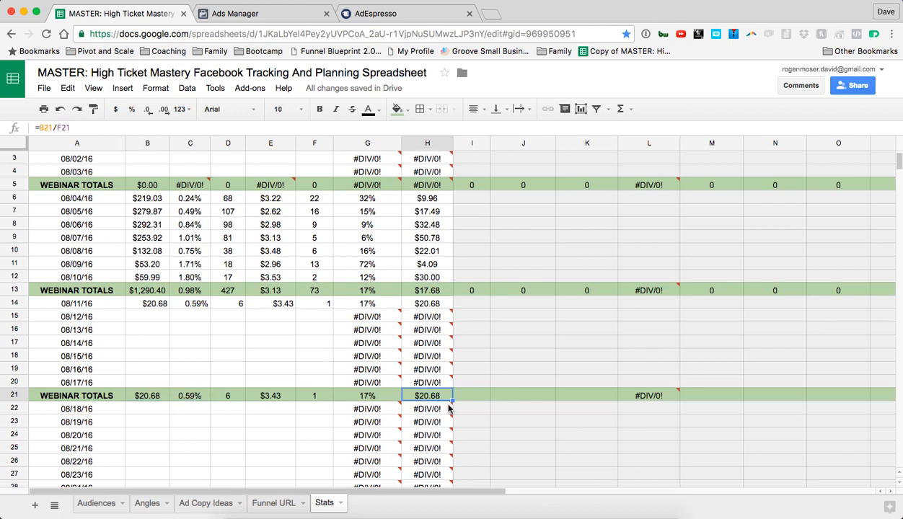
Step: Examine the webinar result columns from Leads from Email/Other to Cost Per Sale
{"action": "left_click", "coordinate": [474, 397]}
{"action": "scroll", "coordinate": [474, 397], "scroll_direction": "right", "scroll_amount": 2}
{"action": "scroll", "coordinate": [339, 385], "scroll_direction": "up", "scroll_amount": 2}
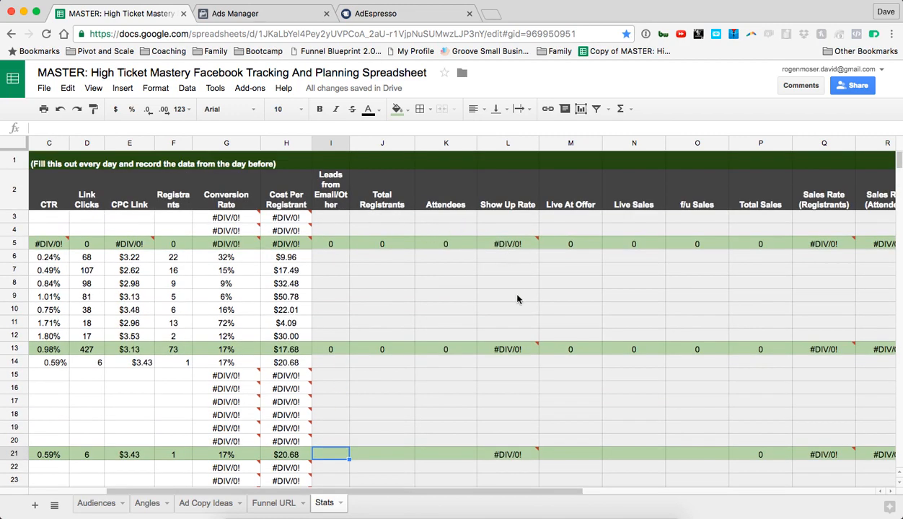
{"action": "scroll", "coordinate": [518, 302], "scroll_direction": "right", "scroll_amount": 3}
{"action": "scroll", "coordinate": [704, 310], "scroll_direction": "right", "scroll_amount": 1}
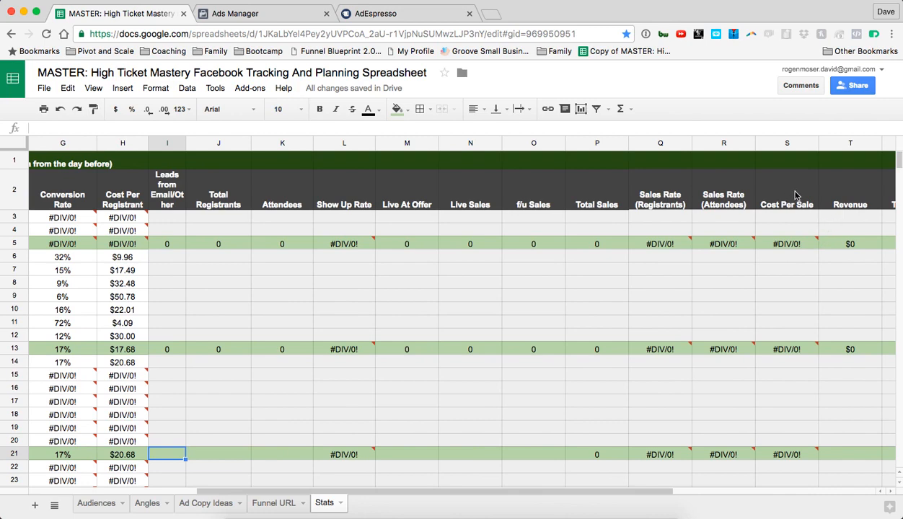
{"action": "left_click_drag", "start_coordinate": [781, 192], "coordinate": [804, 298]}
{"action": "left_click", "coordinate": [805, 302]}
Step: Go back to the daily ad statistics and review the 08/11/16 to 08/17/16 rows and the 08/04/16 Total Spent
{"action": "scroll", "coordinate": [697, 347], "scroll_direction": "left", "scroll_amount": 1}
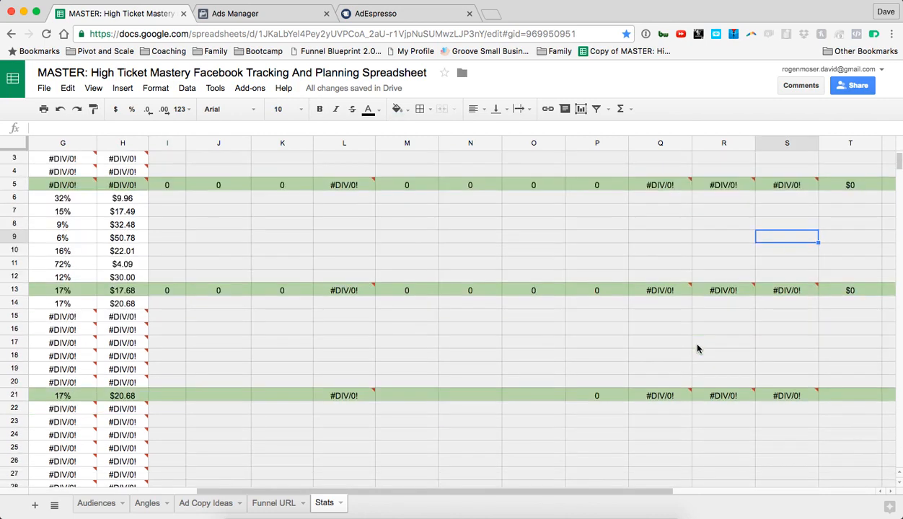
{"action": "scroll", "coordinate": [393, 364], "scroll_direction": "left", "scroll_amount": 5}
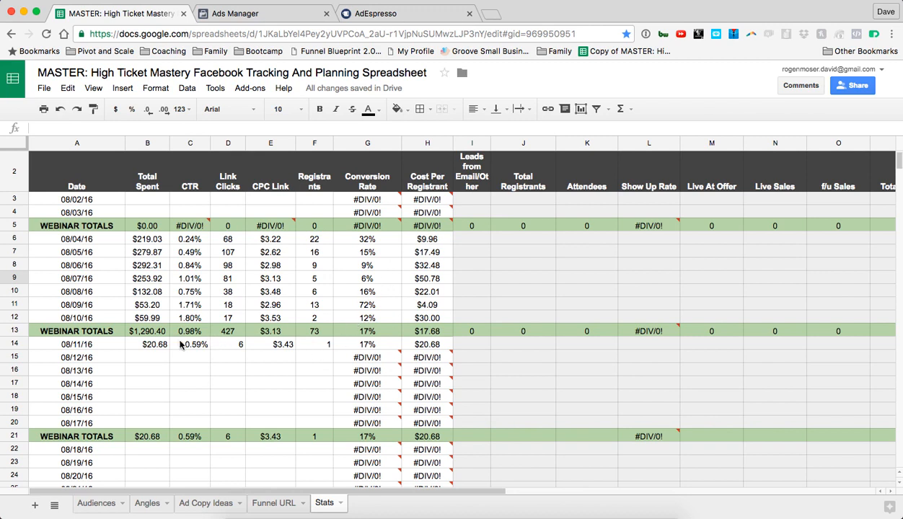
{"action": "left_click_drag", "start_coordinate": [163, 344], "coordinate": [431, 420]}
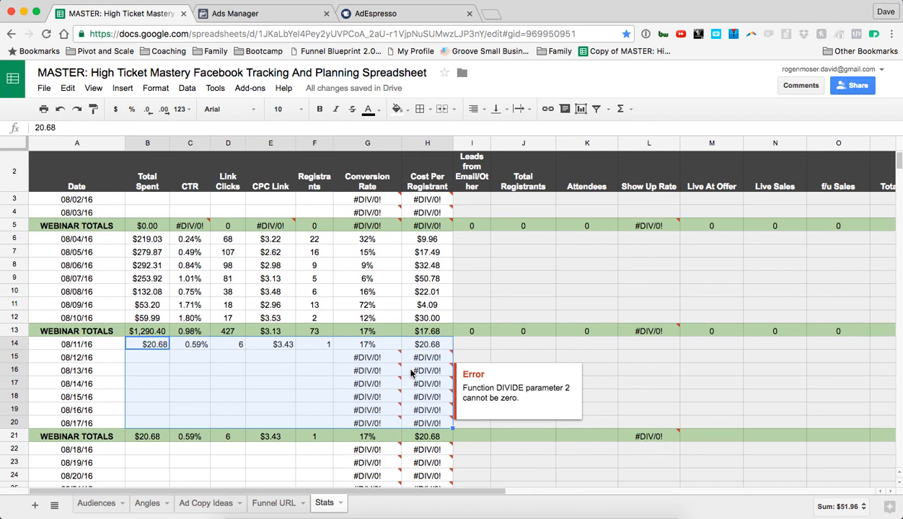
{"action": "left_click", "coordinate": [164, 242]}
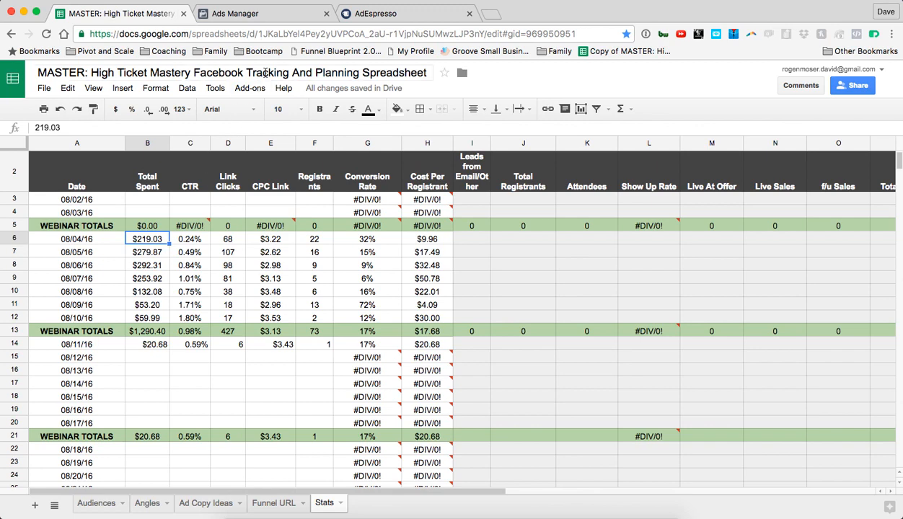
Step: Switch to the Keynote training presentation and advance to the Scaling 1.0 slide
{"action": "left_click", "coordinate": [307, 12]}
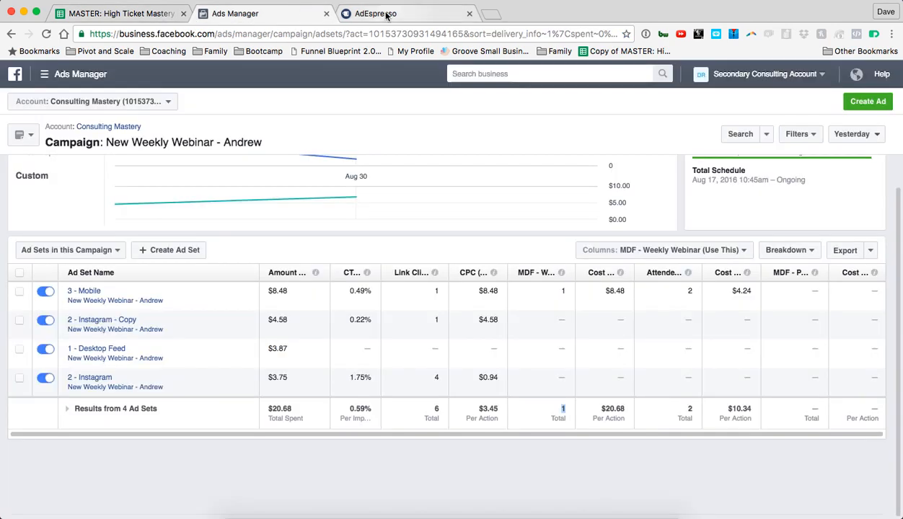
{"action": "left_click", "coordinate": [603, 516]}
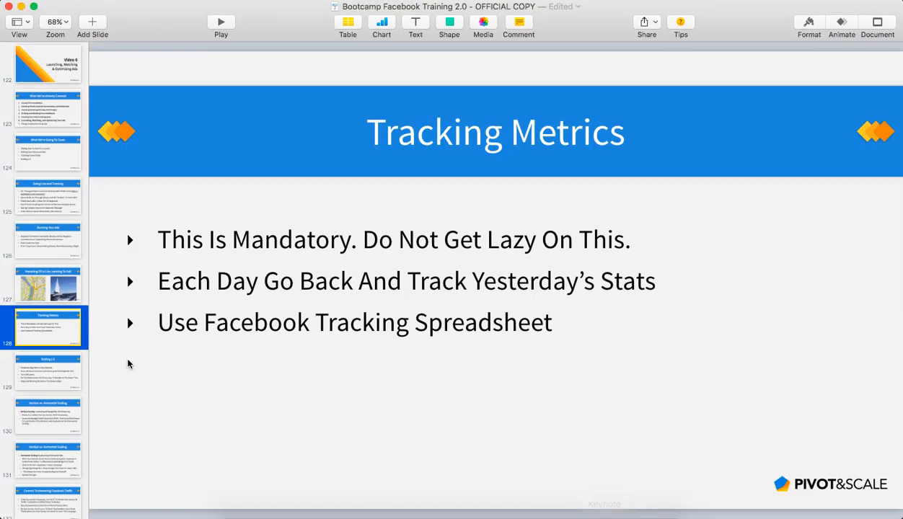
{"action": "key", "text": "Down"}
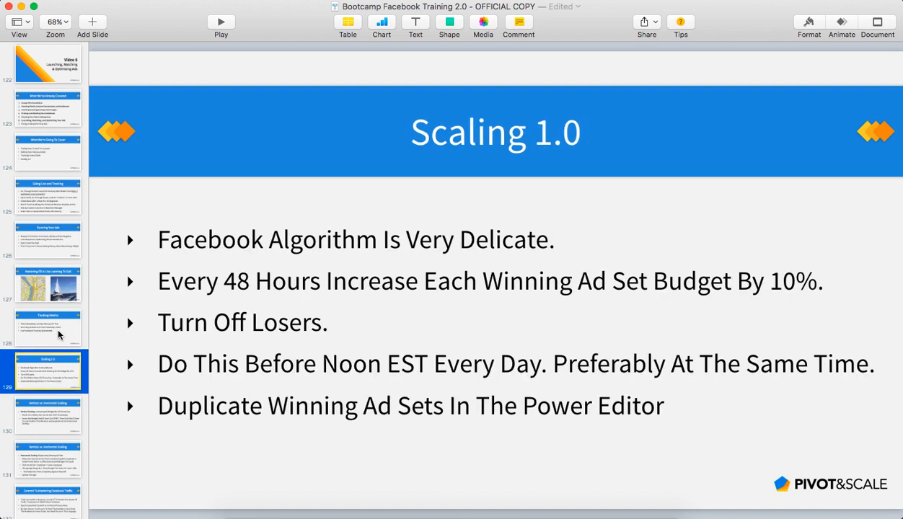
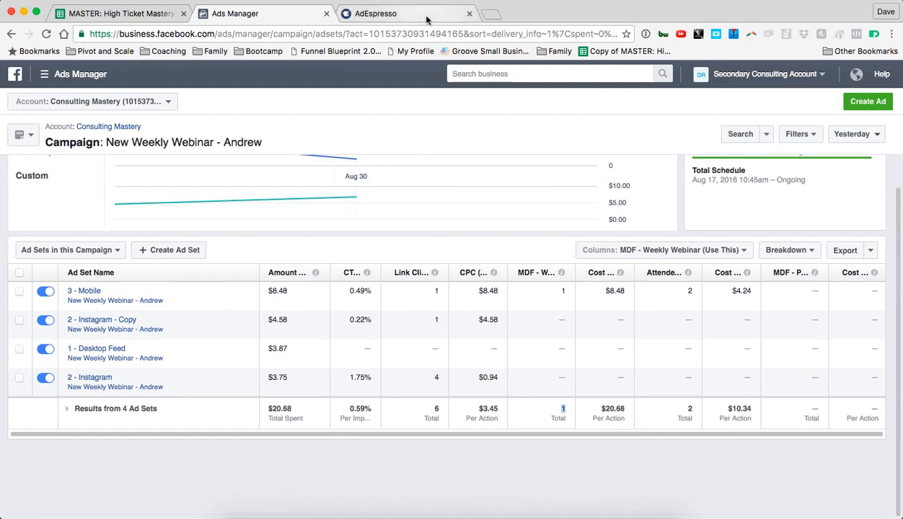
Step: Return to AdEspresso, show all ads of the MDF - Cold Traffic - Long Form 2 campaign and review its ad sets
{"action": "scroll", "coordinate": [147, 343], "scroll_direction": "up", "scroll_amount": 15}
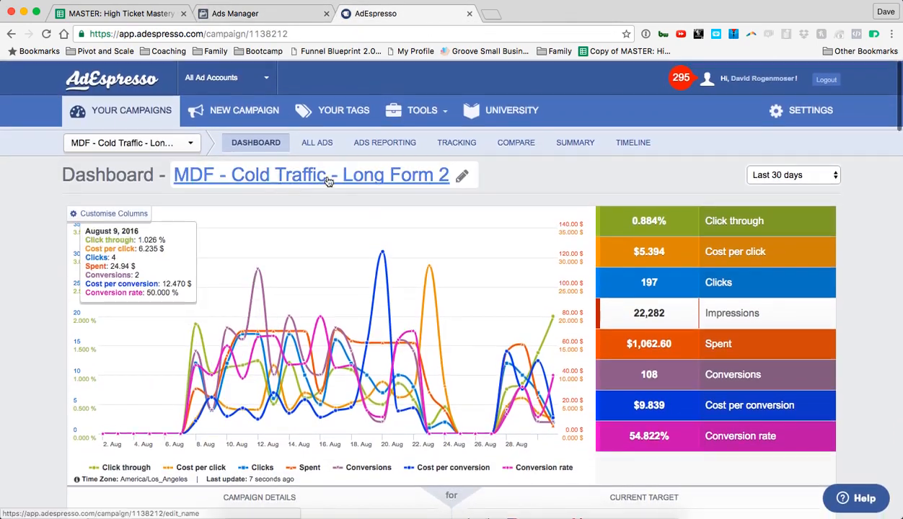
{"action": "left_click", "coordinate": [308, 147]}
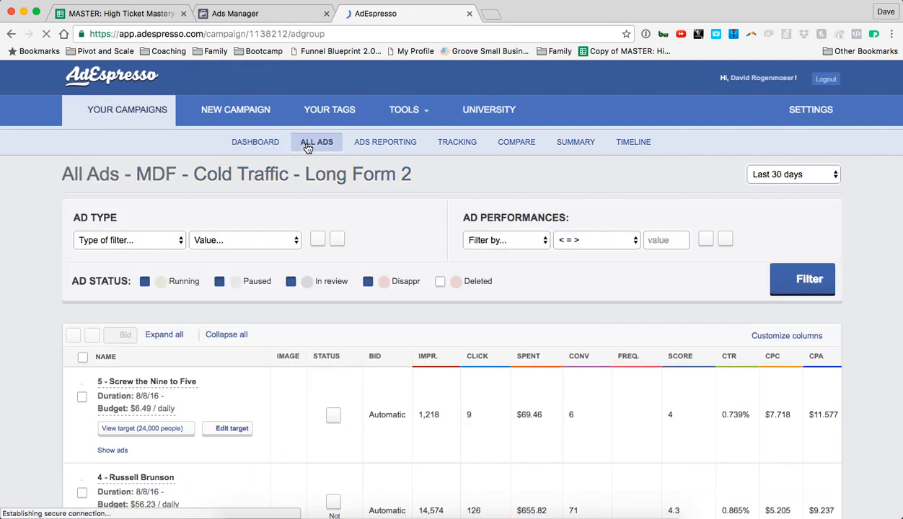
{"action": "scroll", "coordinate": [318, 323], "scroll_direction": "down", "scroll_amount": 3}
{"action": "scroll", "coordinate": [318, 323], "scroll_direction": "down", "scroll_amount": 6}
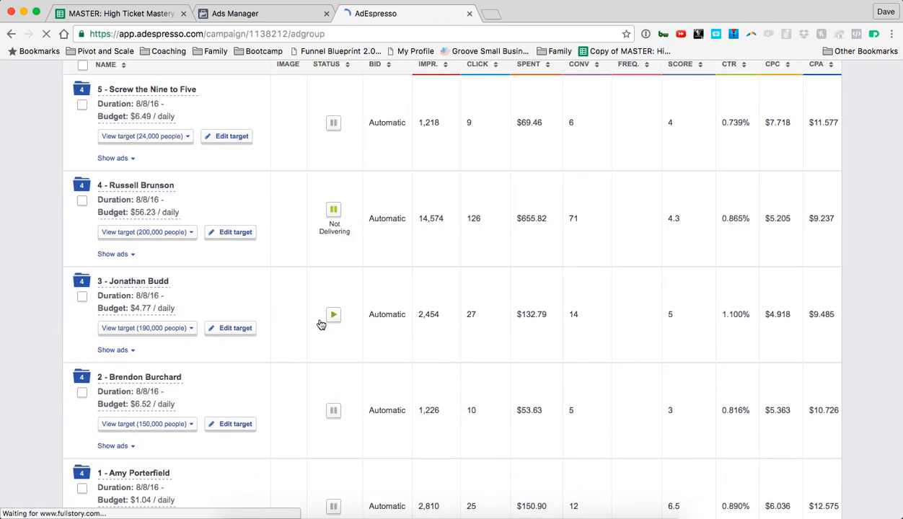
{"action": "scroll", "coordinate": [167, 367], "scroll_direction": "up", "scroll_amount": 3}
{"action": "scroll", "coordinate": [168, 367], "scroll_direction": "up", "scroll_amount": 4}
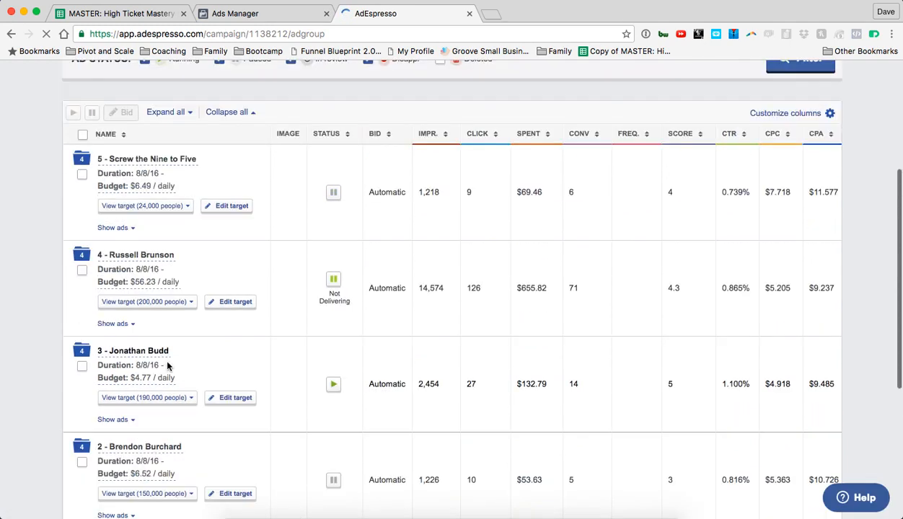
{"action": "scroll", "coordinate": [389, 197], "scroll_direction": "up", "scroll_amount": 3}
{"action": "scroll", "coordinate": [497, 341], "scroll_direction": "down", "scroll_amount": 3}
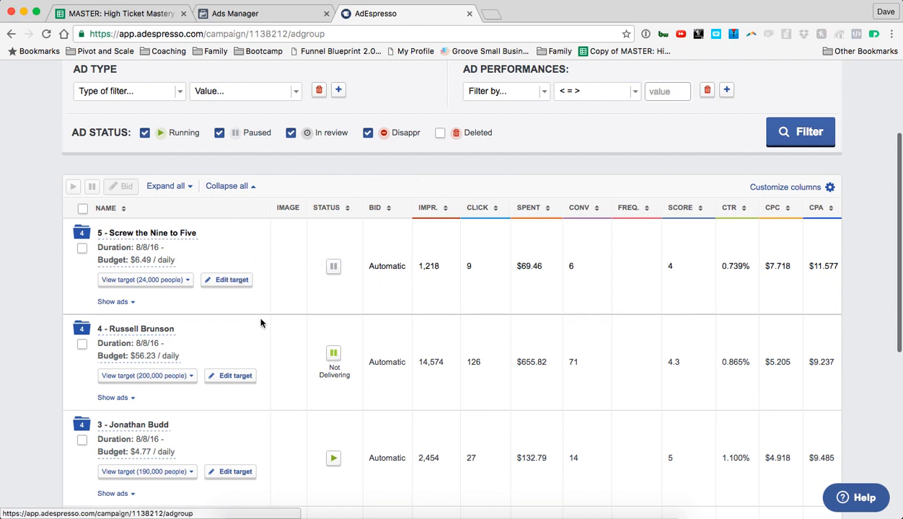
{"action": "scroll", "coordinate": [289, 354], "scroll_direction": "down", "scroll_amount": 1}
{"action": "left_click_drag", "start_coordinate": [195, 238], "coordinate": [95, 238]}
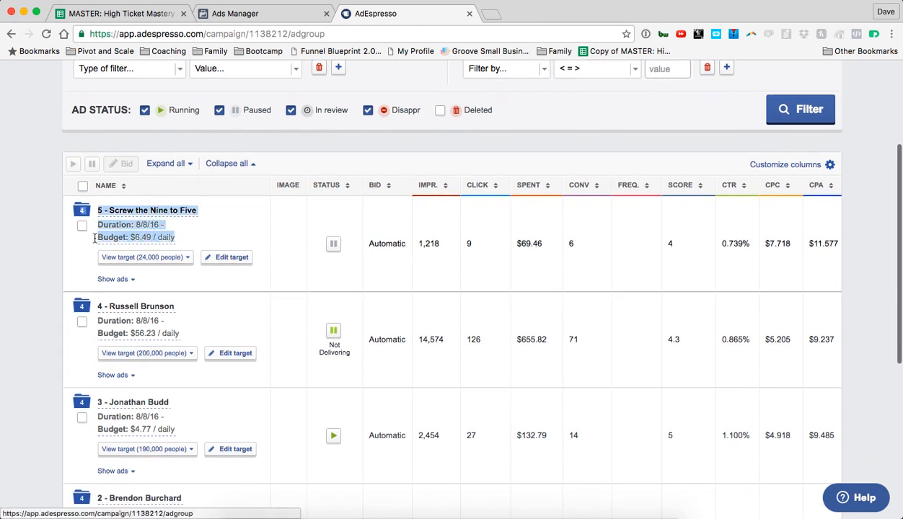
{"action": "scroll", "coordinate": [238, 287], "scroll_direction": "down", "scroll_amount": 5}
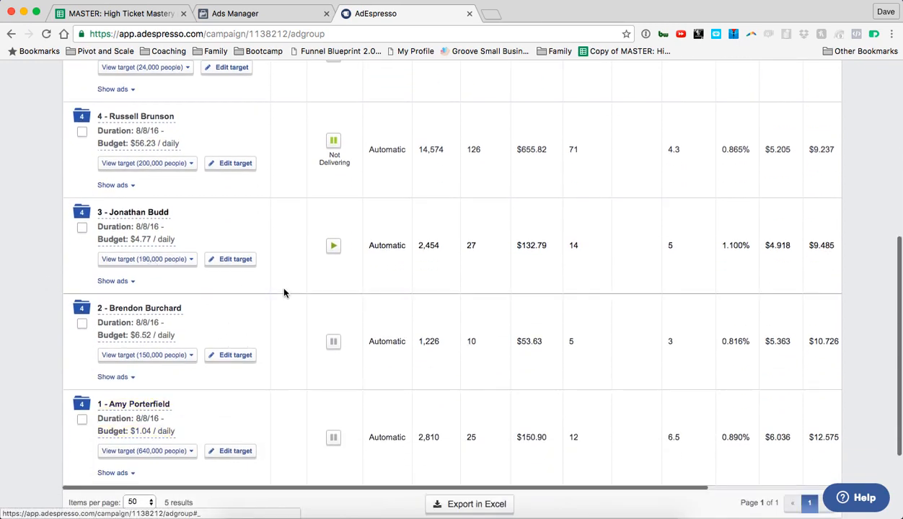
{"action": "scroll", "coordinate": [284, 292], "scroll_direction": "up", "scroll_amount": 5}
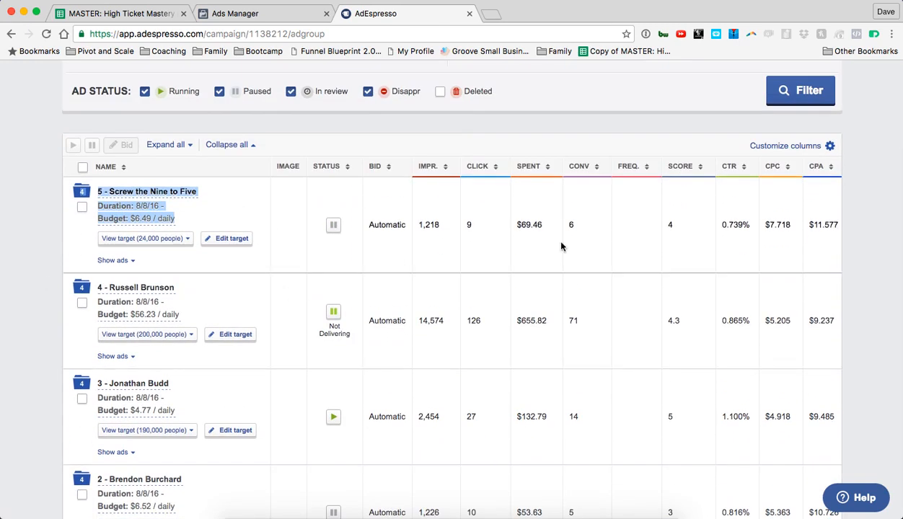
Step: Compare the CPA values of the campaign's ad sets, focusing on 4 - Russell Brunson and 3 - Jonathan Budd
{"action": "scroll", "coordinate": [561, 247], "scroll_direction": "right", "scroll_amount": 4}
{"action": "scroll", "coordinate": [562, 247], "scroll_direction": "left", "scroll_amount": 4}
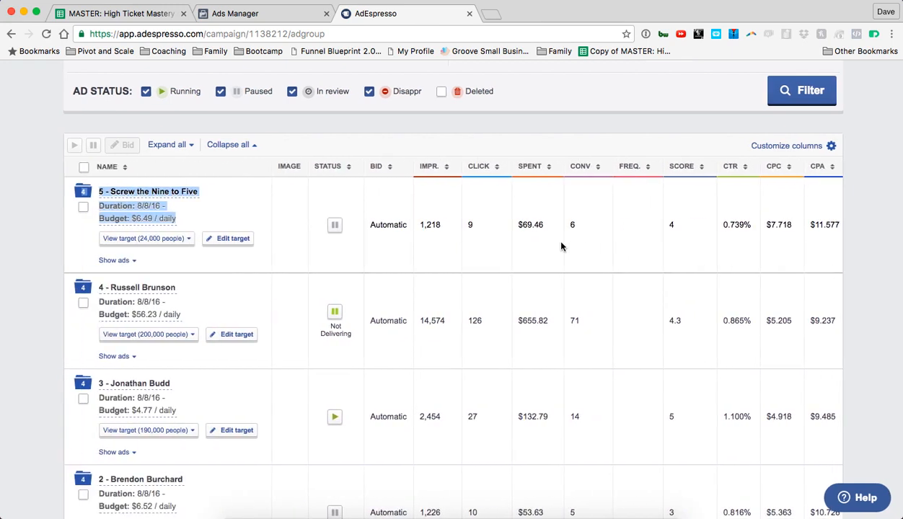
{"action": "scroll", "coordinate": [399, 212], "scroll_direction": "right", "scroll_amount": 4}
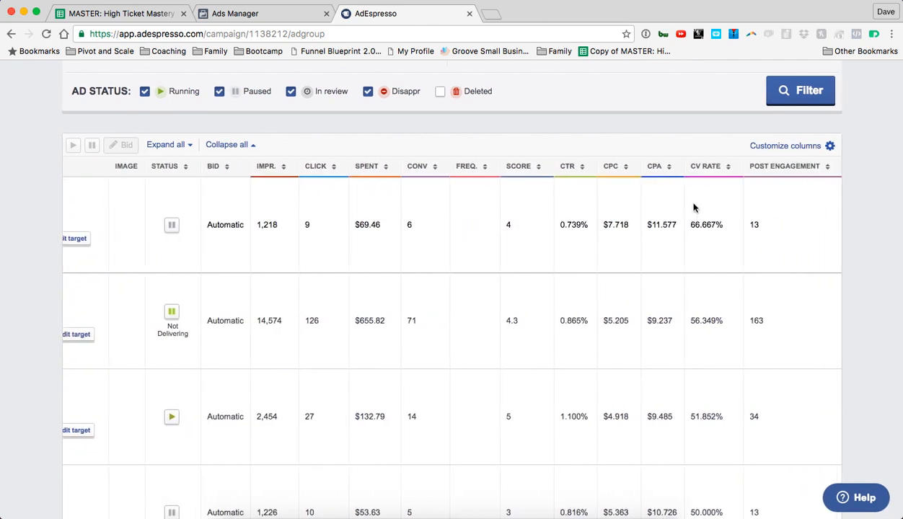
{"action": "left_click_drag", "start_coordinate": [674, 229], "coordinate": [650, 228]}
{"action": "scroll", "coordinate": [678, 260], "scroll_direction": "down", "scroll_amount": 3}
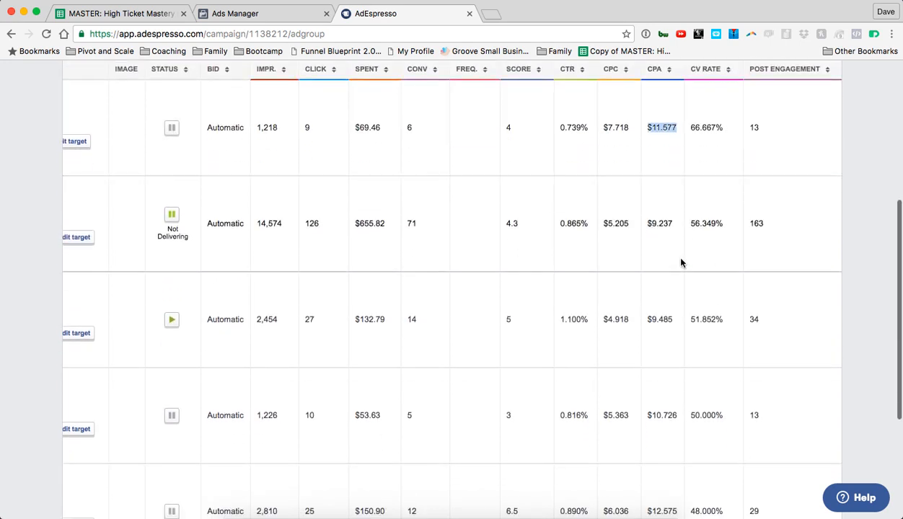
{"action": "left_click_drag", "start_coordinate": [676, 227], "coordinate": [647, 225]}
{"action": "scroll", "coordinate": [678, 253], "scroll_direction": "down", "scroll_amount": 1}
{"action": "left_click_drag", "start_coordinate": [676, 271], "coordinate": [641, 271]}
{"action": "scroll", "coordinate": [644, 274], "scroll_direction": "down", "scroll_amount": 2}
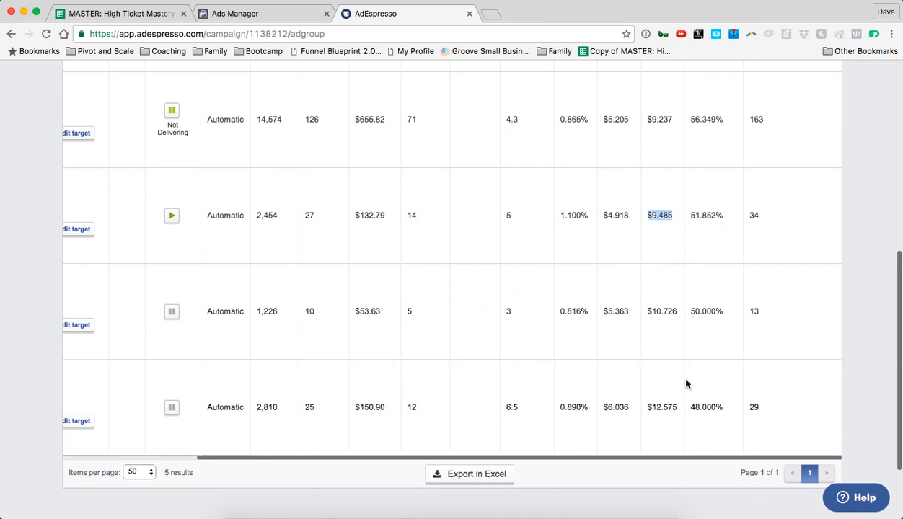
{"action": "scroll", "coordinate": [651, 402], "scroll_direction": "up", "scroll_amount": 3}
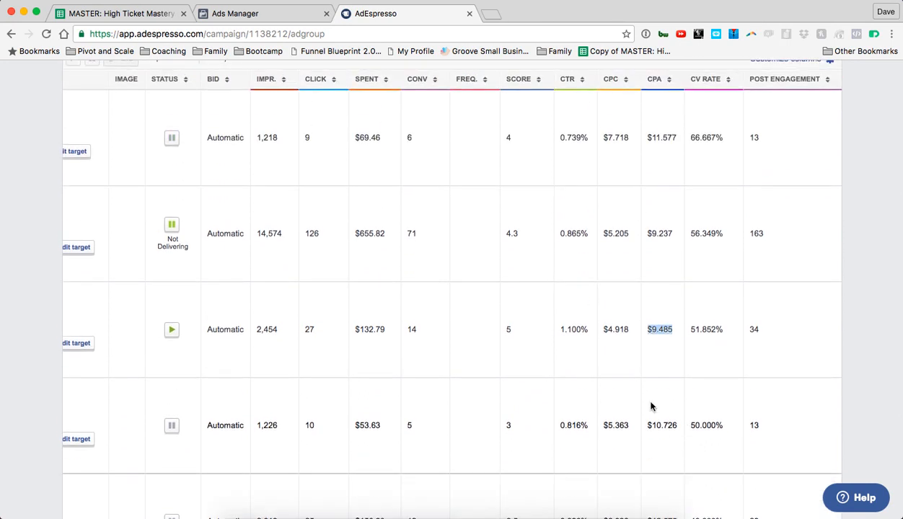
{"action": "scroll", "coordinate": [661, 343], "scroll_direction": "up", "scroll_amount": 1}
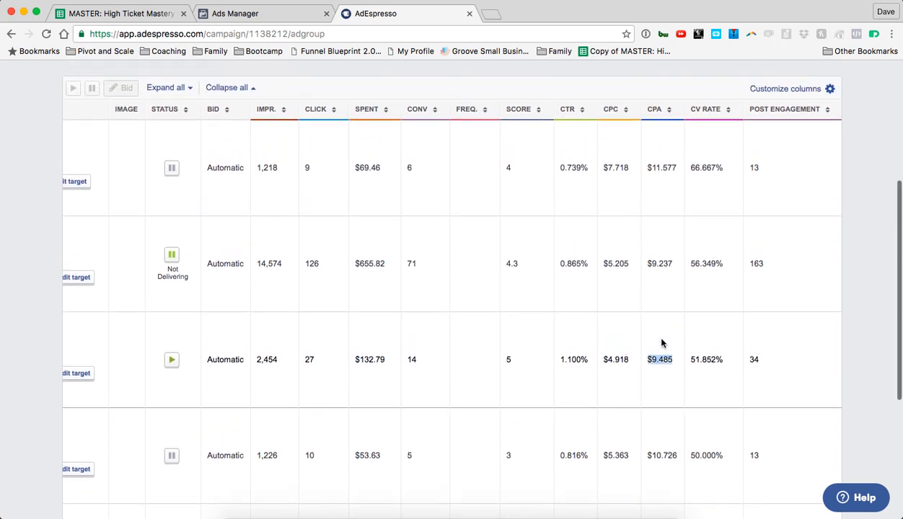
{"action": "double_click", "coordinate": [659, 264]}
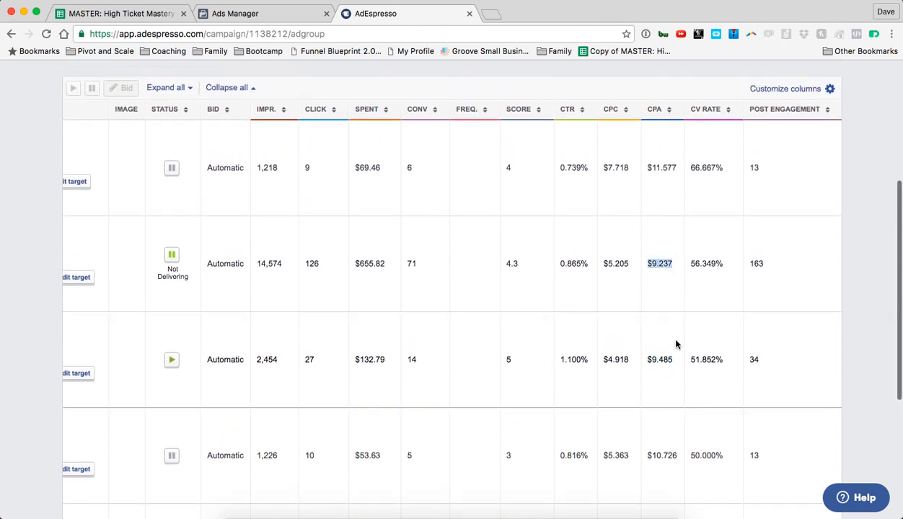
{"action": "double_click", "coordinate": [659, 359]}
Step: Set the daily budget of the 4 - Russell Brunson ad set to $61 and save it
{"action": "scroll", "coordinate": [671, 346], "scroll_direction": "left", "scroll_amount": 5}
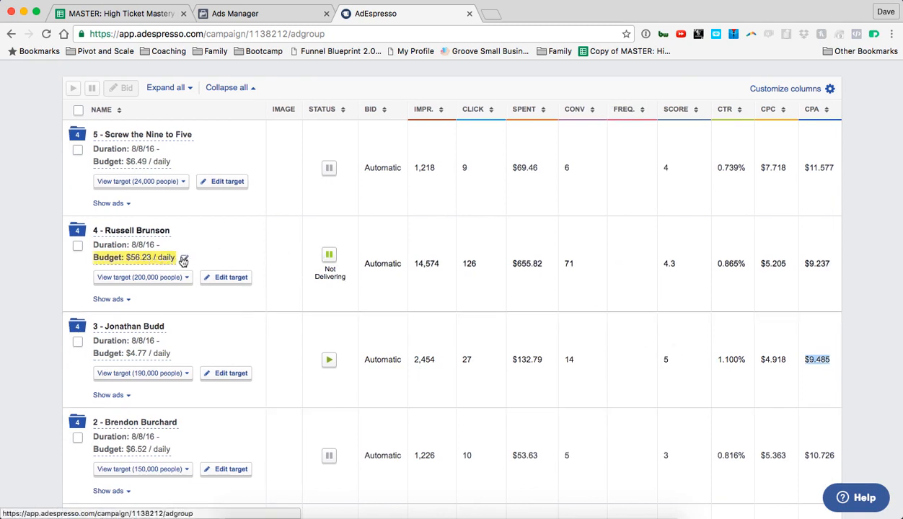
{"action": "left_click", "coordinate": [185, 260]}
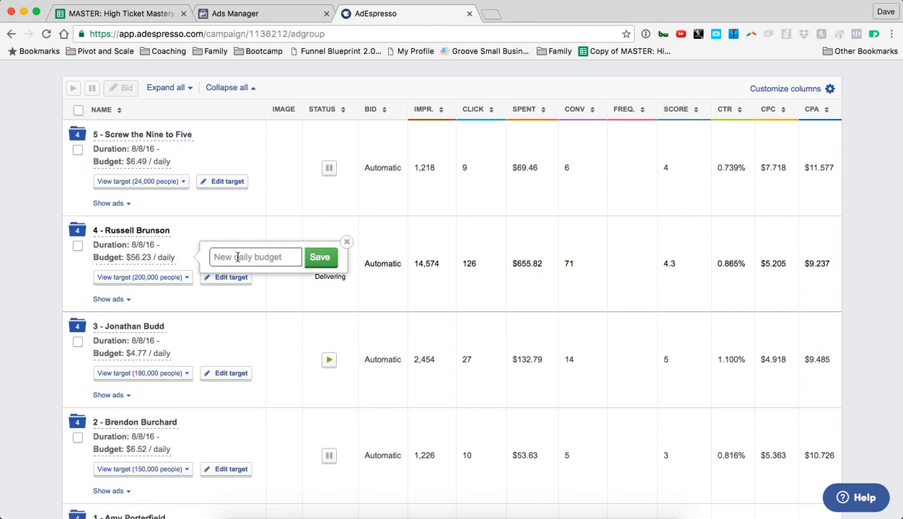
{"action": "type", "text": "61"}
{"action": "left_click", "coordinate": [321, 258]}
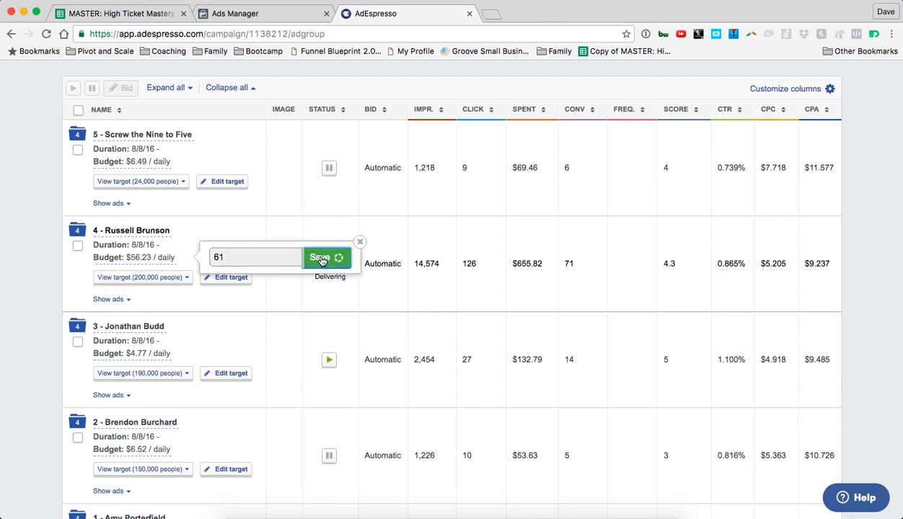
Step: Set the daily budget of the 3 - Jonathan Budd ad set to $7 and save it
{"action": "scroll", "coordinate": [274, 330], "scroll_direction": "down", "scroll_amount": 1}
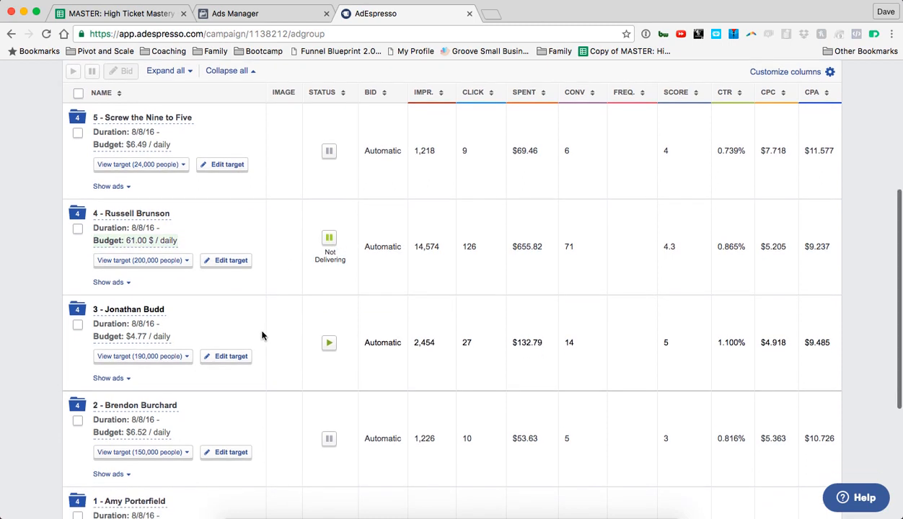
{"action": "left_click", "coordinate": [180, 338]}
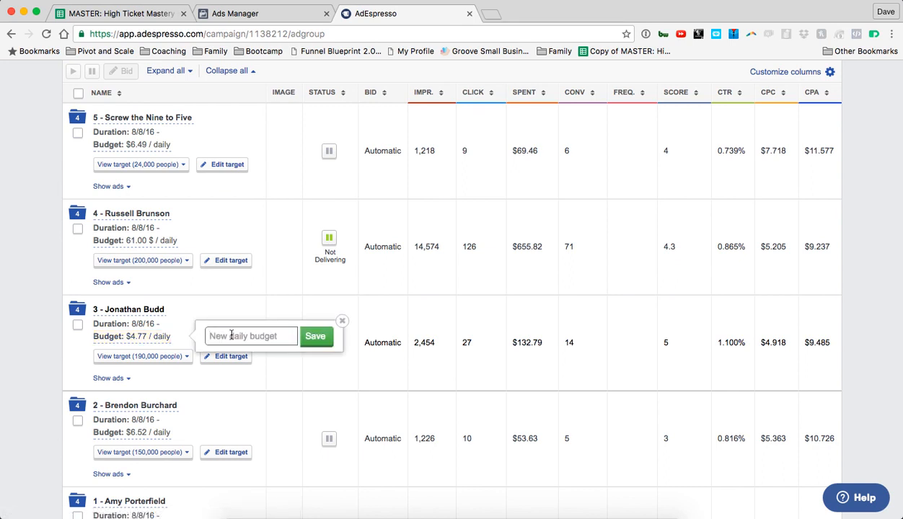
{"action": "type", "text": "6"}
{"action": "key", "text": "BackSpace"}
{"action": "type", "text": "7"}
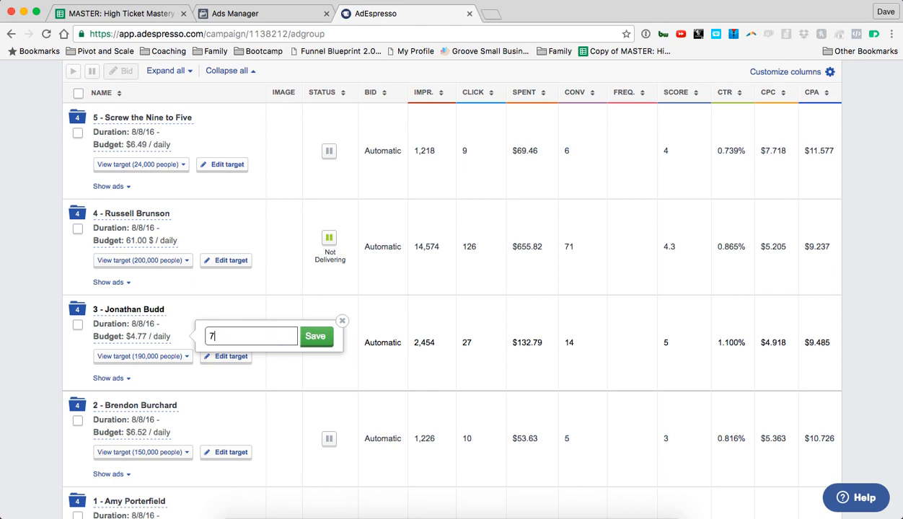
{"action": "left_click", "coordinate": [318, 336]}
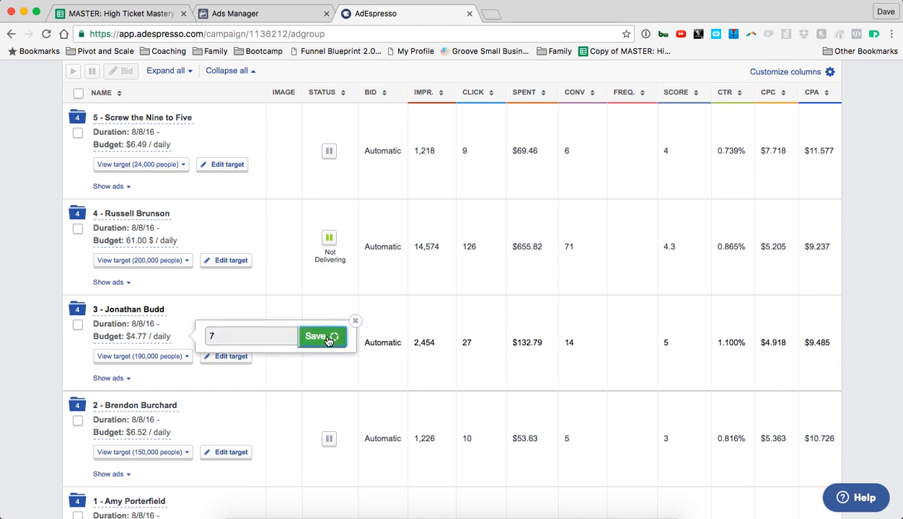
Step: Set the daily budget of the 2 - Brendon Burchard ad set to $8 and save it
{"action": "scroll", "coordinate": [367, 368], "scroll_direction": "down", "scroll_amount": 3}
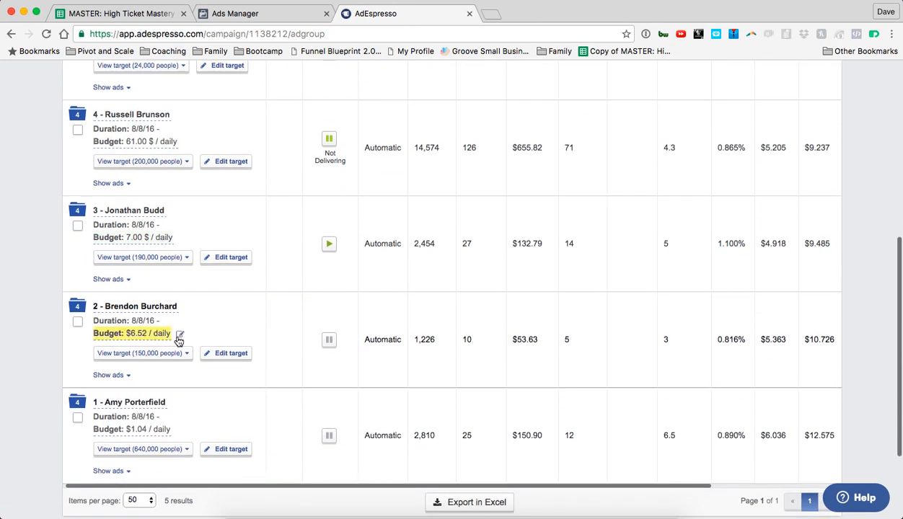
{"action": "left_click", "coordinate": [179, 338]}
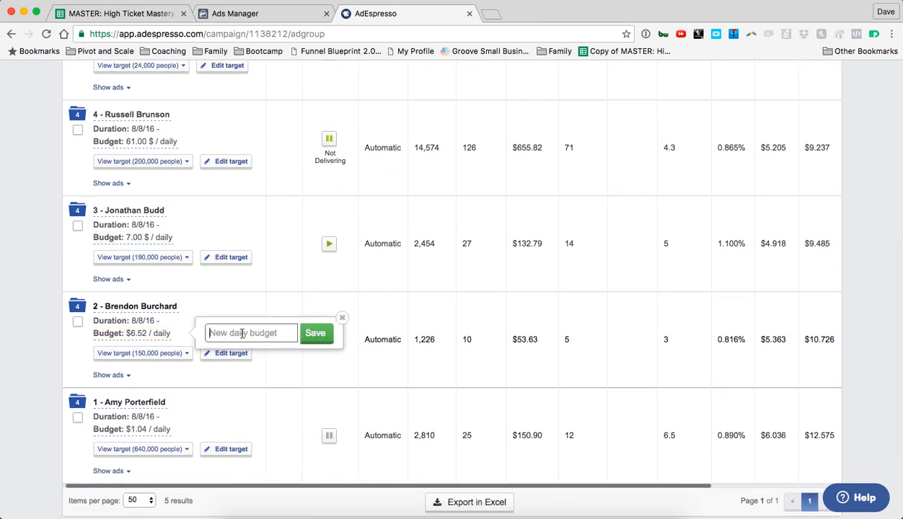
{"action": "type", "text": "8"}
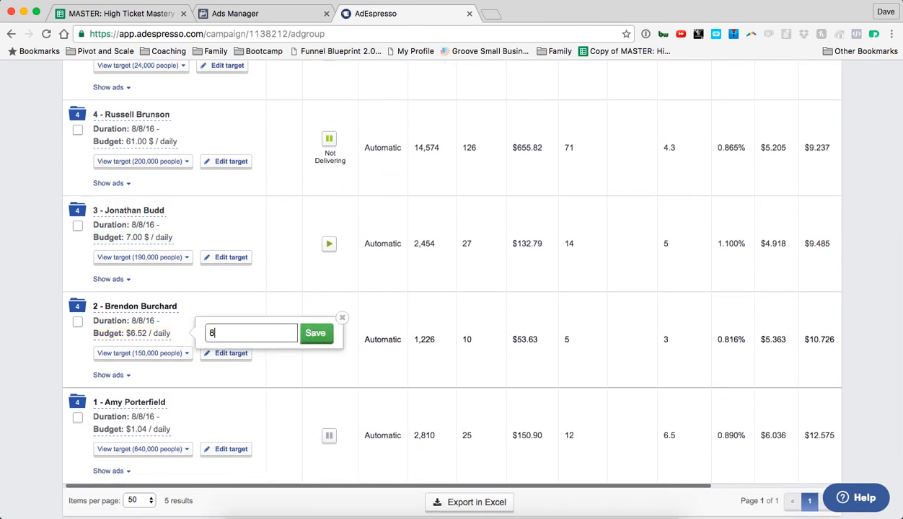
{"action": "left_click", "coordinate": [314, 333]}
Step: Set the daily budget of the 1 - Amy Porterfield ad set to $5 and save it
{"action": "left_click", "coordinate": [180, 428]}
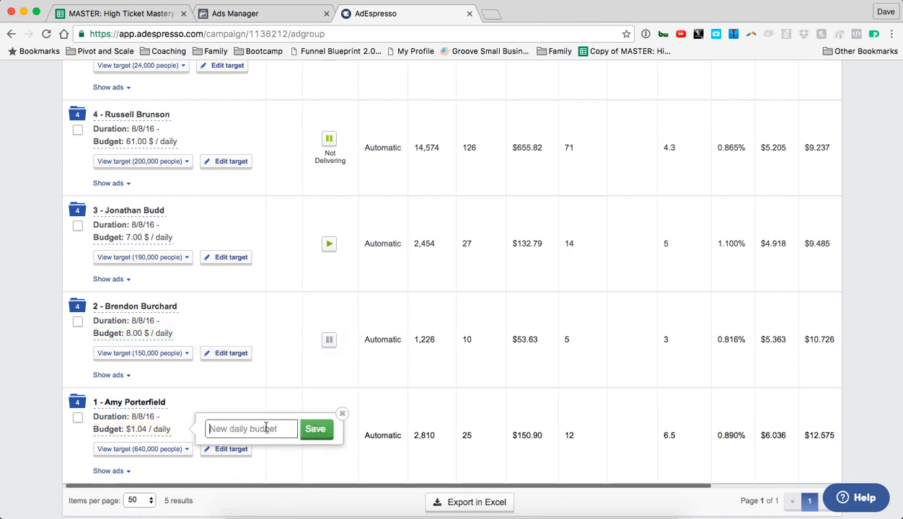
{"action": "type", "text": "5"}
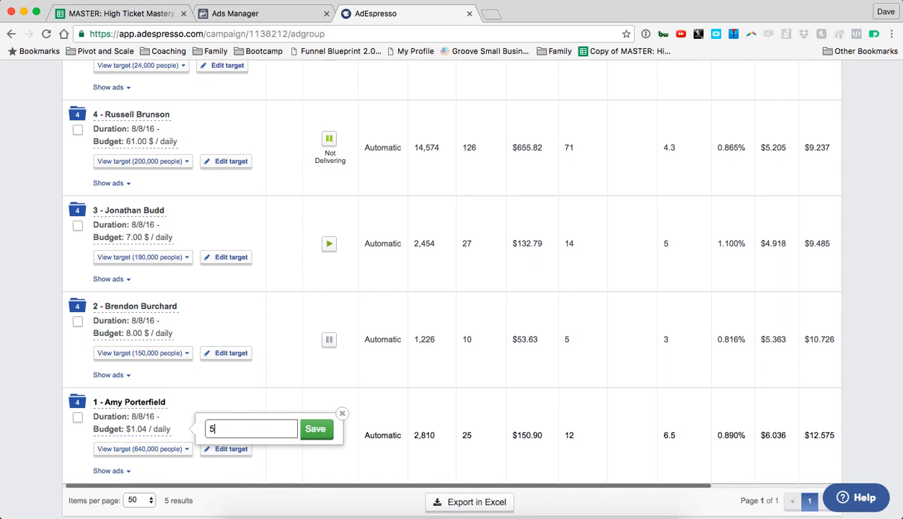
{"action": "left_click", "coordinate": [315, 429]}
{"action": "scroll", "coordinate": [413, 411], "scroll_direction": "right", "scroll_amount": 5}
{"action": "scroll", "coordinate": [413, 411], "scroll_direction": "left", "scroll_amount": 5}
{"action": "scroll", "coordinate": [442, 338], "scroll_direction": "up", "scroll_amount": 5}
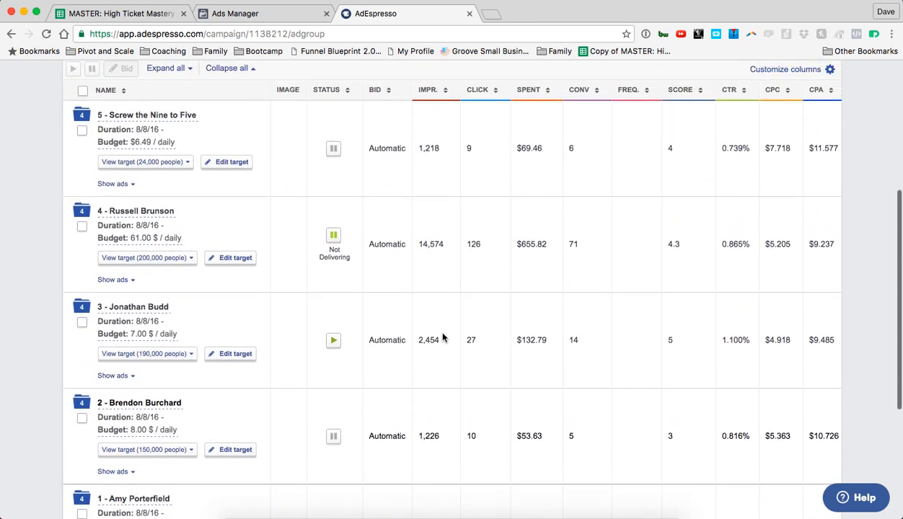
{"action": "scroll", "coordinate": [443, 337], "scroll_direction": "up", "scroll_amount": 2}
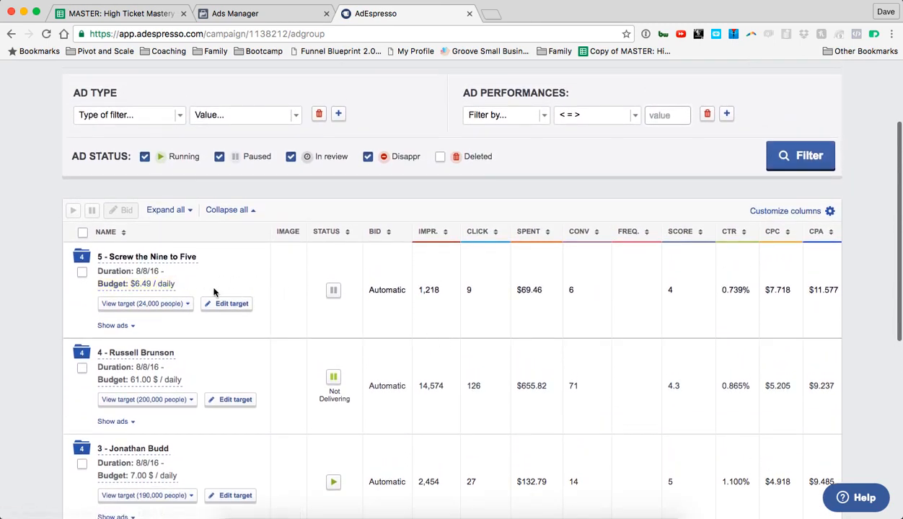
{"action": "left_click", "coordinate": [183, 284]}
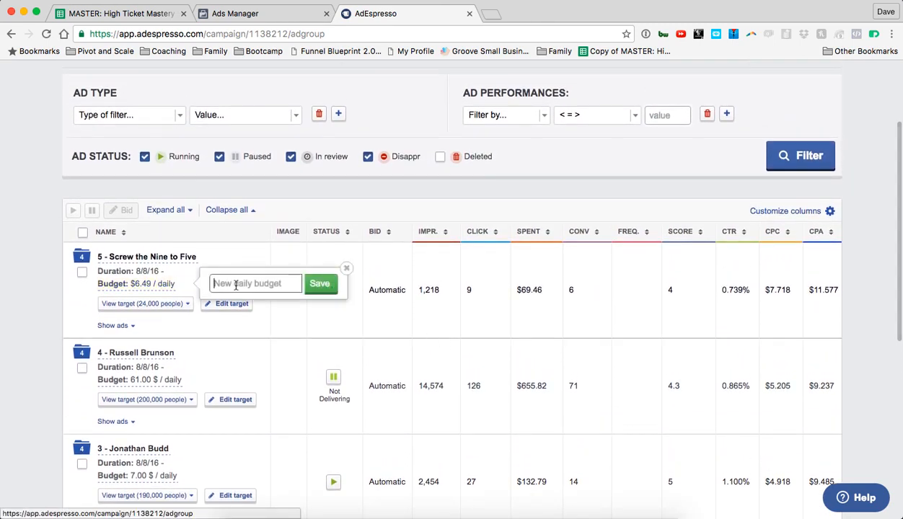
{"action": "left_click", "coordinate": [346, 268]}
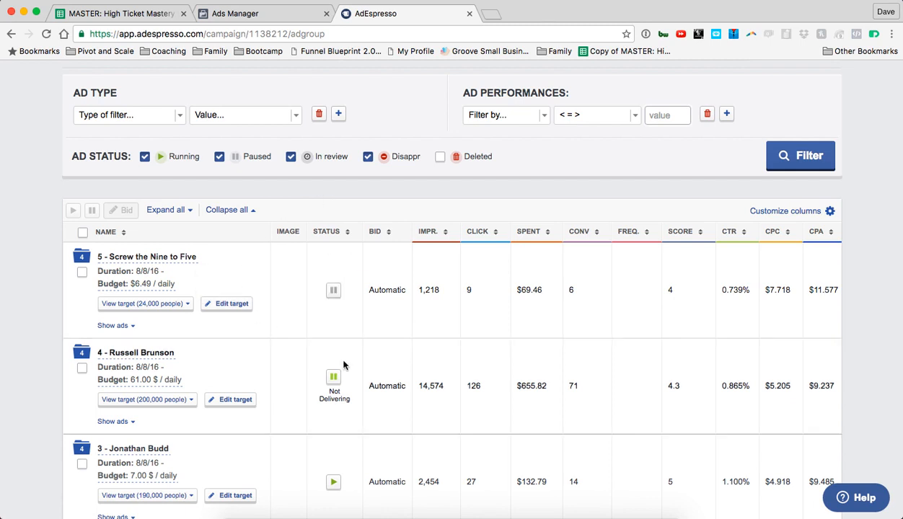
{"action": "scroll", "coordinate": [347, 367], "scroll_direction": "down", "scroll_amount": 2}
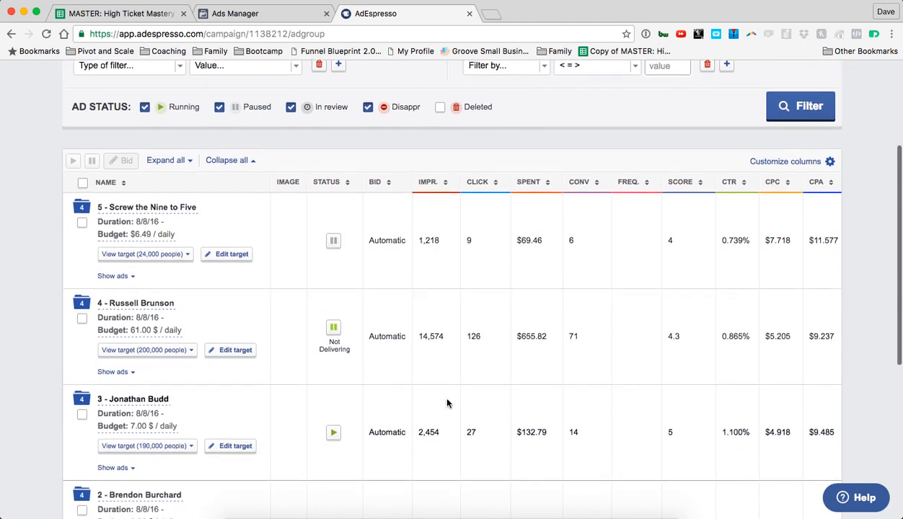
{"action": "left_click", "coordinate": [186, 224]}
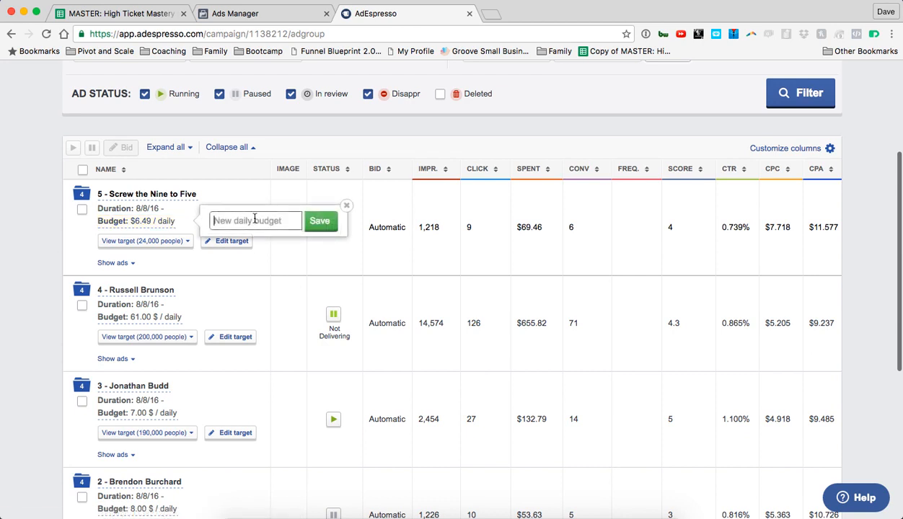
{"action": "left_click", "coordinate": [346, 206]}
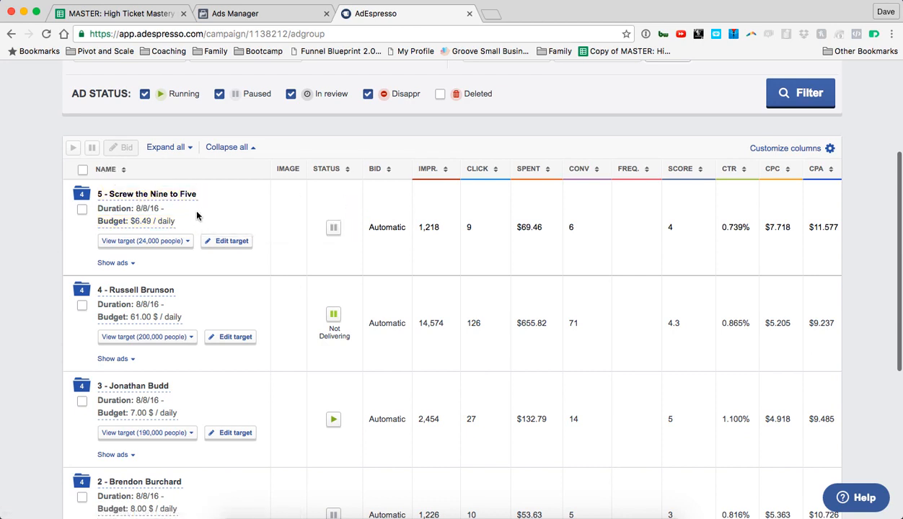
Step: Open the campaign's dashboard, and switch to the Scaling 1.0 slide in Keynote
{"action": "scroll", "coordinate": [481, 301], "scroll_direction": "up", "scroll_amount": 2}
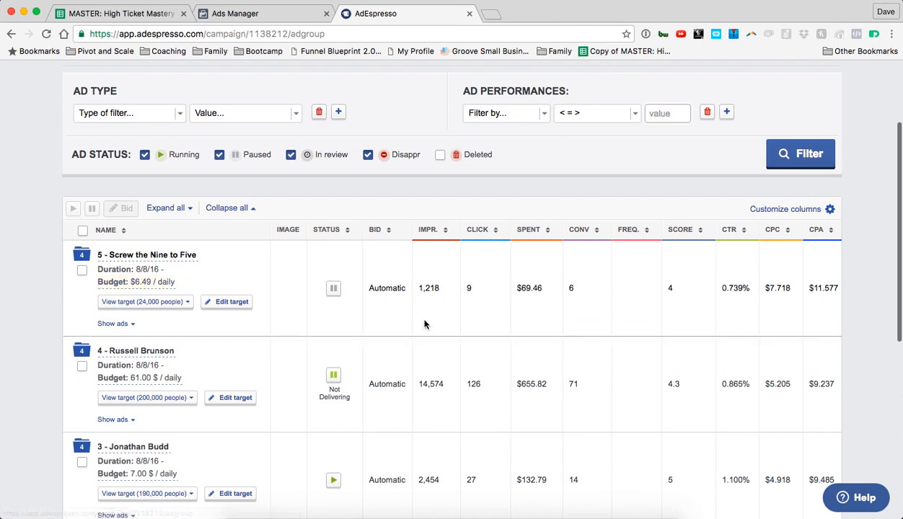
{"action": "scroll", "coordinate": [428, 284], "scroll_direction": "up", "scroll_amount": 4}
{"action": "left_click", "coordinate": [261, 142]}
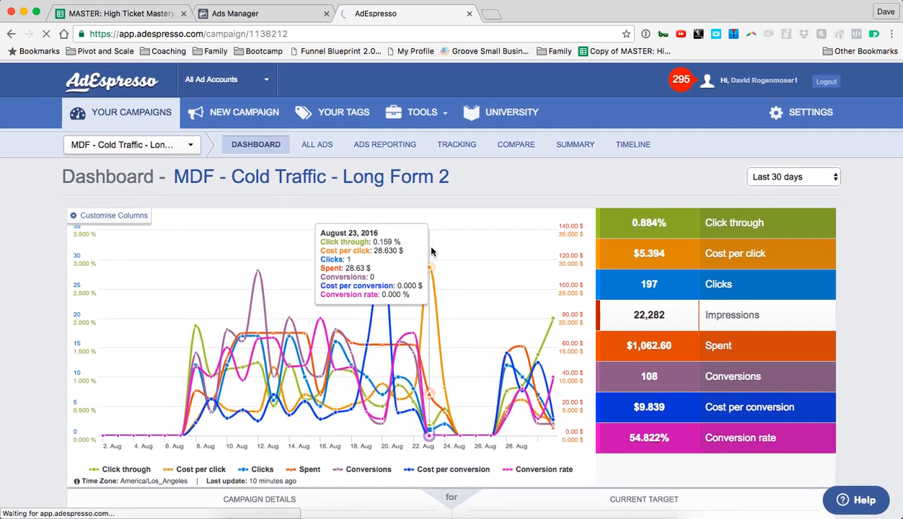
{"action": "left_click", "coordinate": [590, 512]}
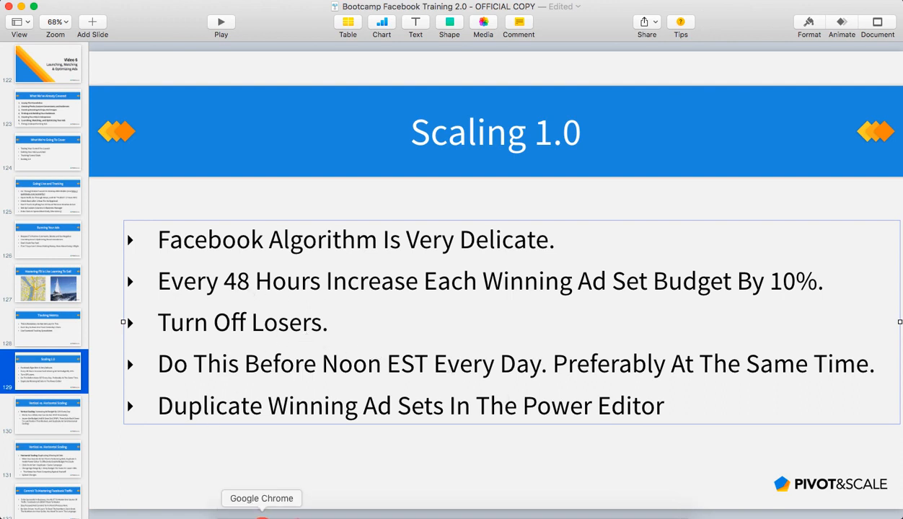
Step: Switch back to Chrome and open the list of all ads in the MDF - Cold Traffic - Long Form 2 campaign
{"action": "left_click", "coordinate": [257, 511]}
{"action": "left_click", "coordinate": [306, 142]}
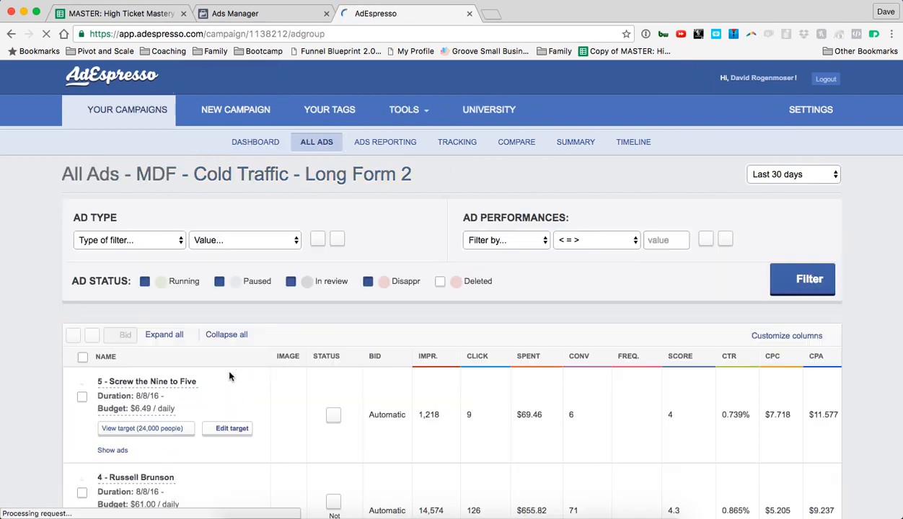
{"action": "scroll", "coordinate": [229, 376], "scroll_direction": "down", "scroll_amount": 2}
{"action": "scroll", "coordinate": [230, 376], "scroll_direction": "down", "scroll_amount": 3}
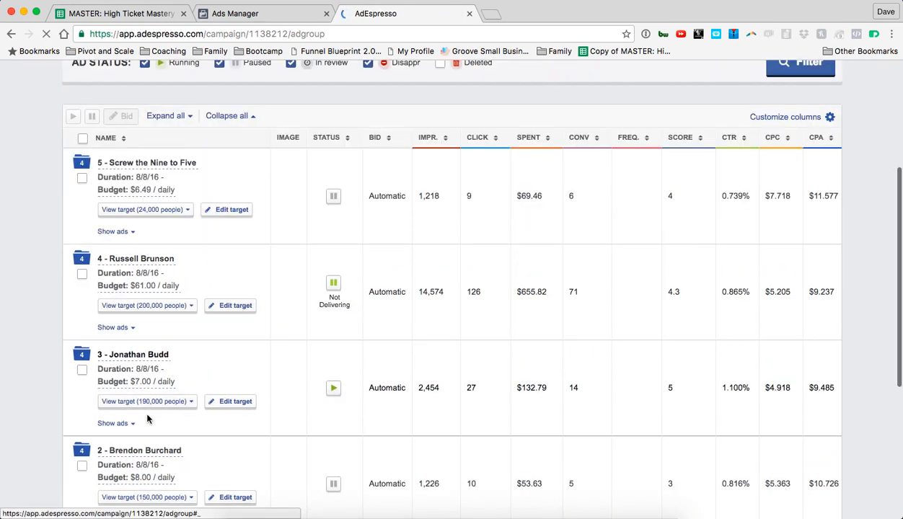
{"action": "left_click", "coordinate": [190, 288]}
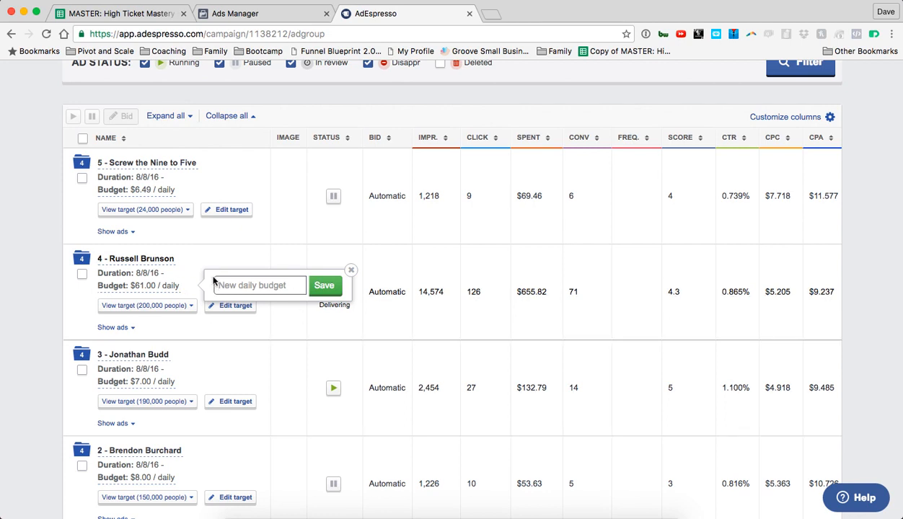
{"action": "left_click", "coordinate": [350, 271]}
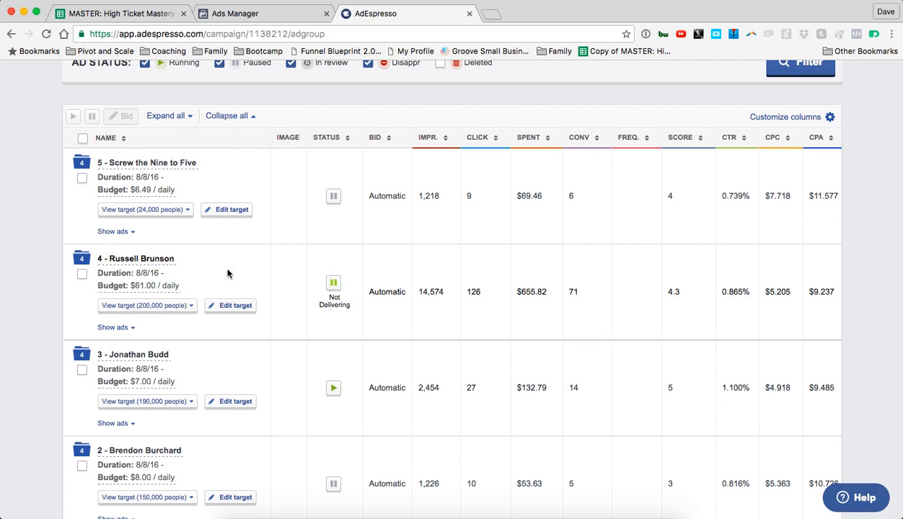
{"action": "scroll", "coordinate": [230, 278], "scroll_direction": "up", "scroll_amount": 1}
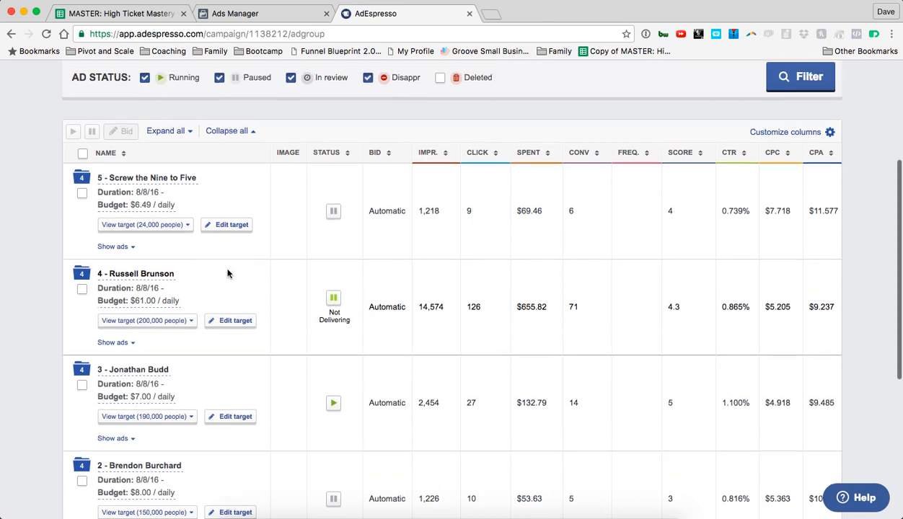
Step: Switch to Facebook Ads Manager, showing the New Weekly Webinar - Andrew campaign's performance overview
{"action": "left_click", "coordinate": [282, 20]}
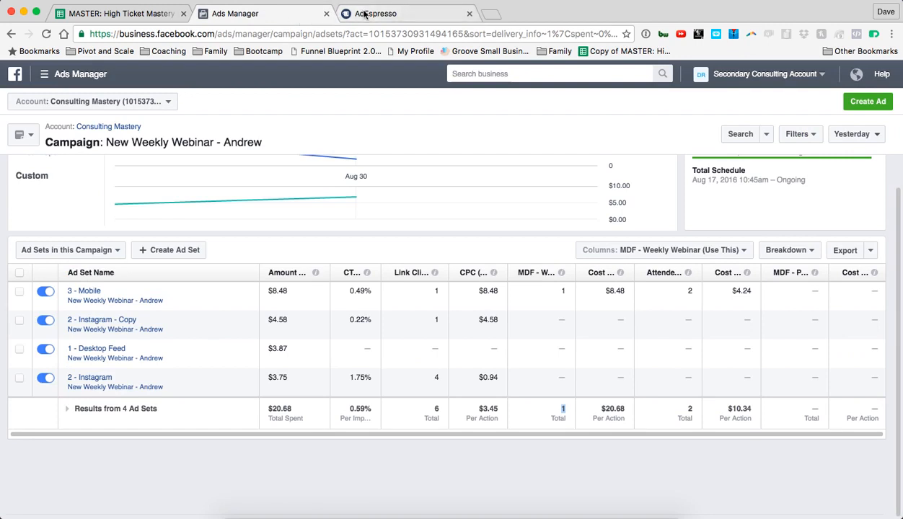
{"action": "scroll", "coordinate": [296, 193], "scroll_direction": "up", "scroll_amount": 2}
{"action": "scroll", "coordinate": [488, 347], "scroll_direction": "up", "scroll_amount": 3}
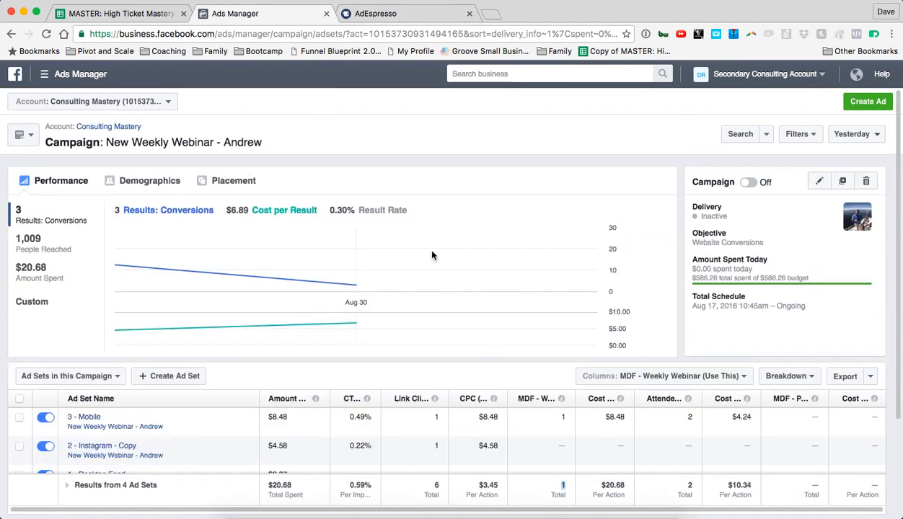
{"action": "double_click", "coordinate": [408, 4]}
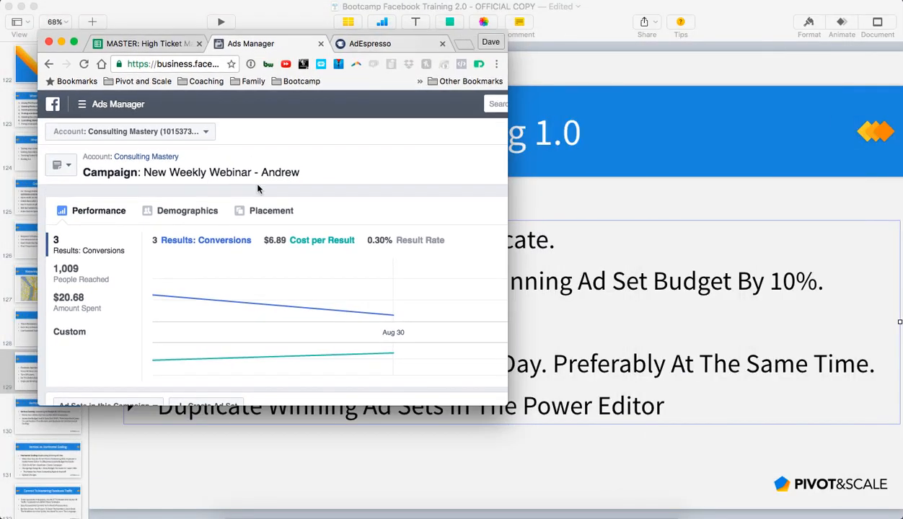
{"action": "double_click", "coordinate": [401, 37]}
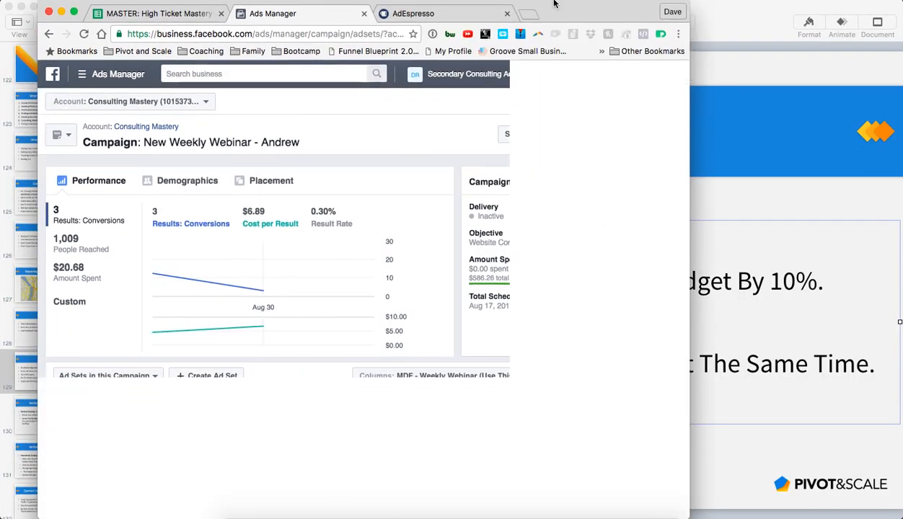
{"action": "left_click_drag", "start_coordinate": [735, 11], "coordinate": [698, 12]}
{"action": "left_click", "coordinate": [425, 15]}
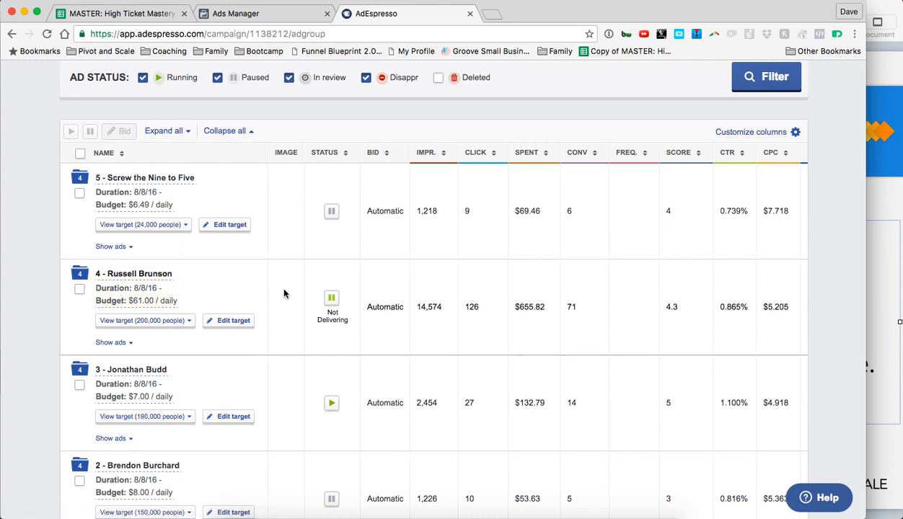
{"action": "left_click", "coordinate": [255, 14]}
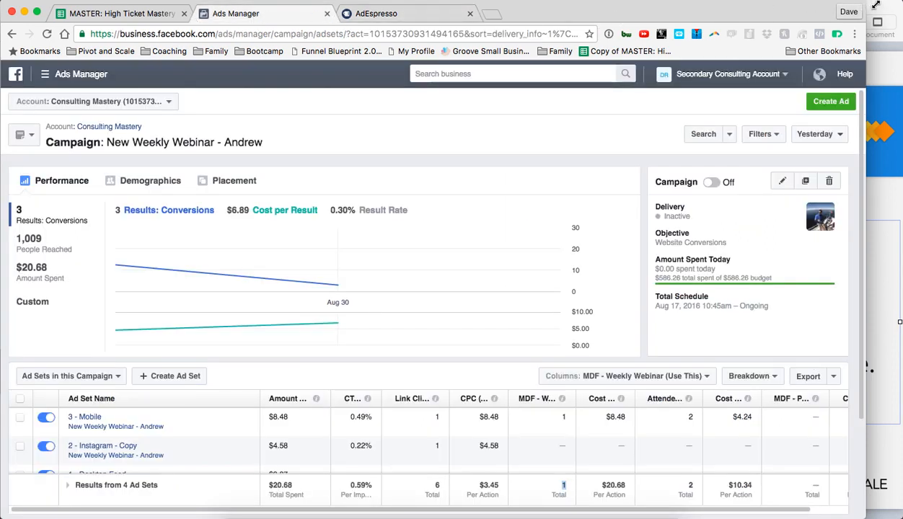
{"action": "left_click_drag", "start_coordinate": [876, 5], "coordinate": [901, 4]}
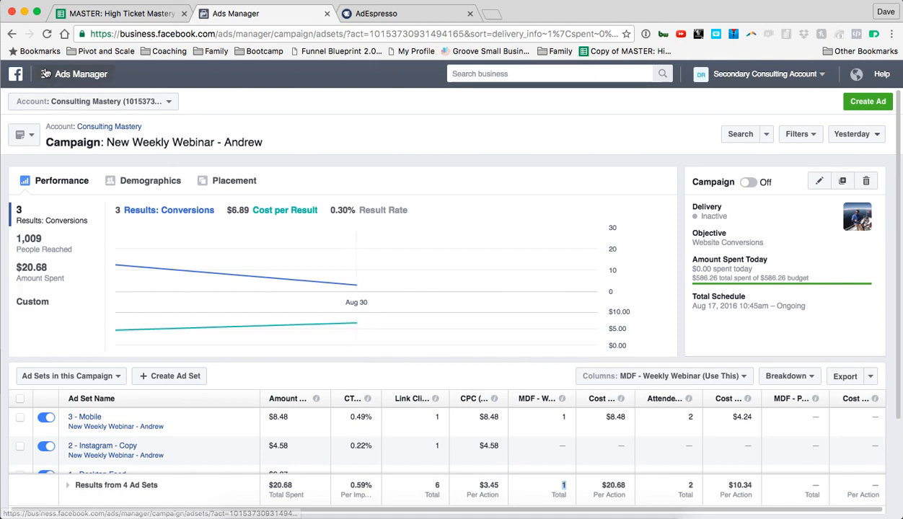
Step: Open the Power Editor and list the ad sets of the MDF - Cold Traffic - Long Form 2 campaign
{"action": "left_click", "coordinate": [76, 73]}
{"action": "mouse_move", "coordinate": [94, 274]}
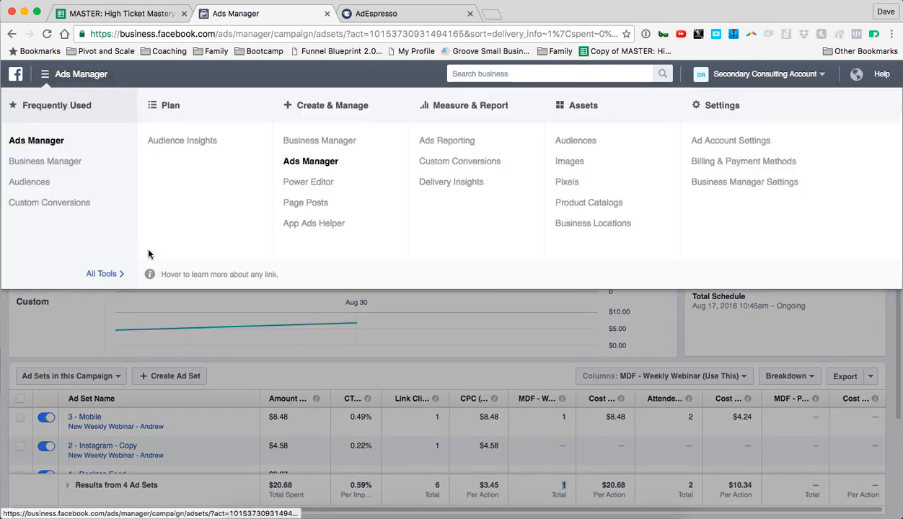
{"action": "left_click", "coordinate": [310, 181]}
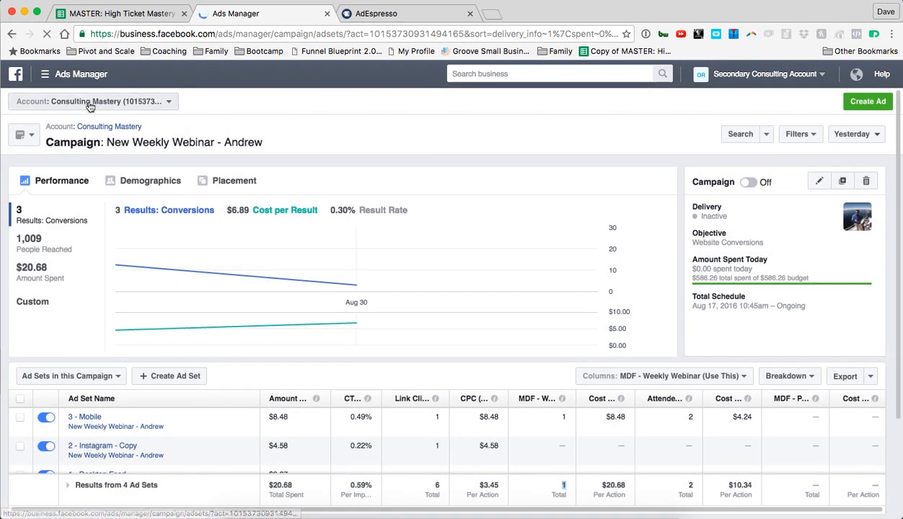
{"action": "left_click", "coordinate": [50, 74]}
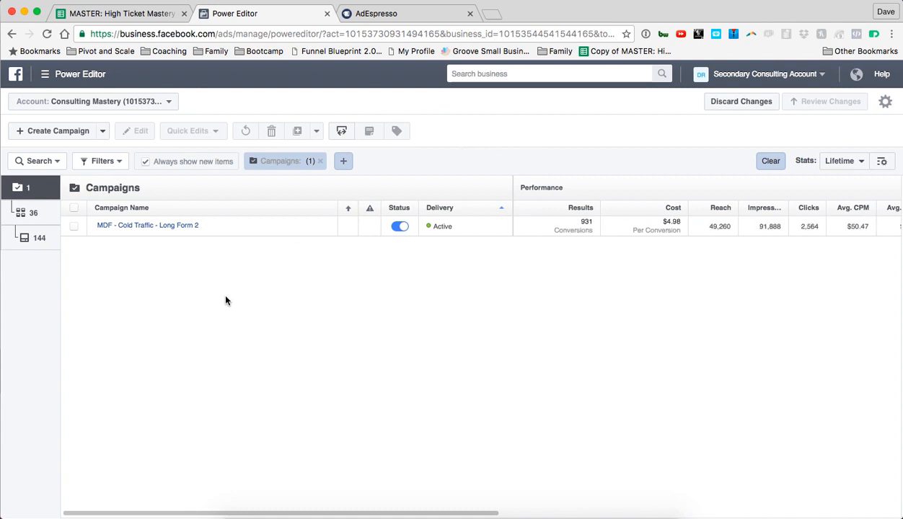
{"action": "left_click", "coordinate": [120, 226]}
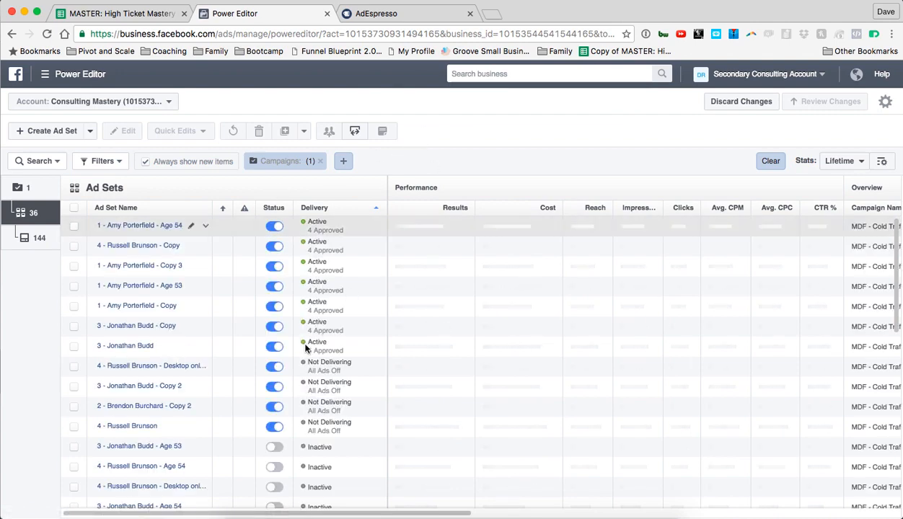
Step: Compare the ad sets listed in AdEspresso with those in the Power Editor to locate the winning ad set
{"action": "left_click", "coordinate": [361, 13]}
{"action": "scroll", "coordinate": [276, 333], "scroll_direction": "up", "scroll_amount": 5}
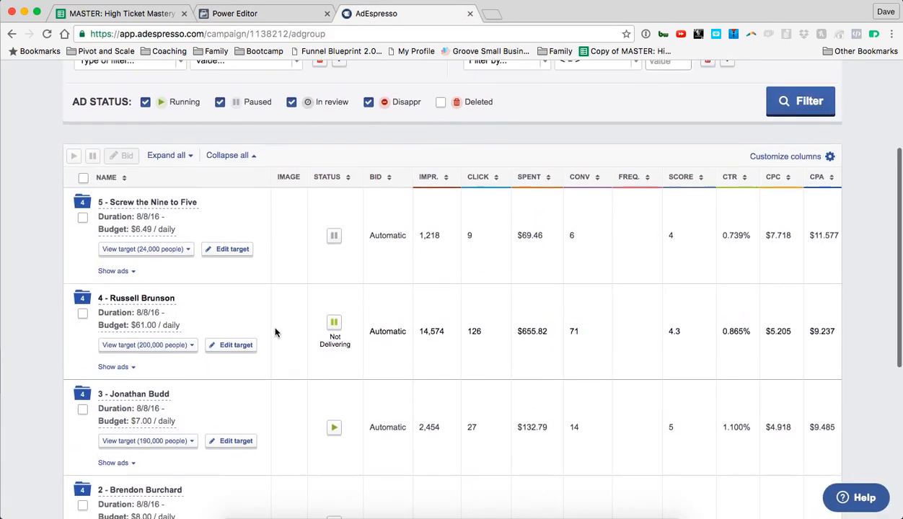
{"action": "scroll", "coordinate": [358, 332], "scroll_direction": "down", "scroll_amount": 3}
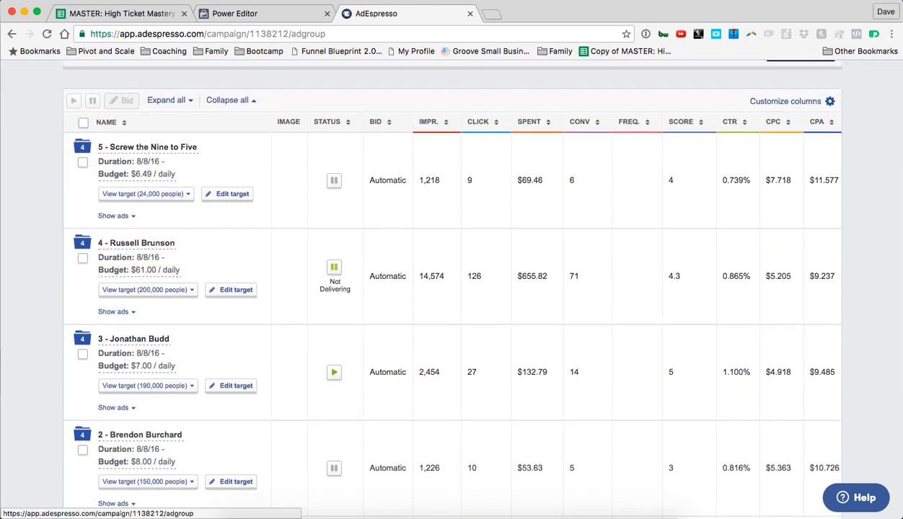
{"action": "left_click", "coordinate": [238, 14]}
{"action": "scroll", "coordinate": [216, 386], "scroll_direction": "down", "scroll_amount": 1}
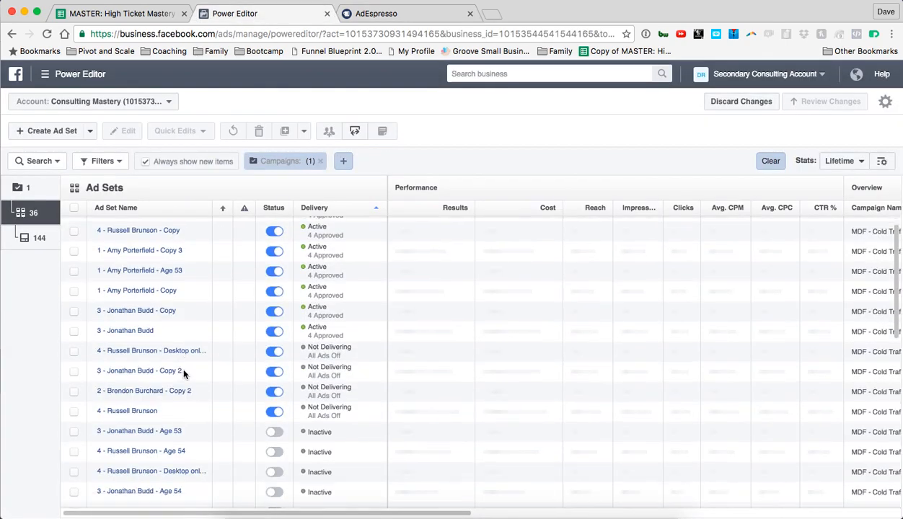
{"action": "scroll", "coordinate": [175, 307], "scroll_direction": "up", "scroll_amount": 1}
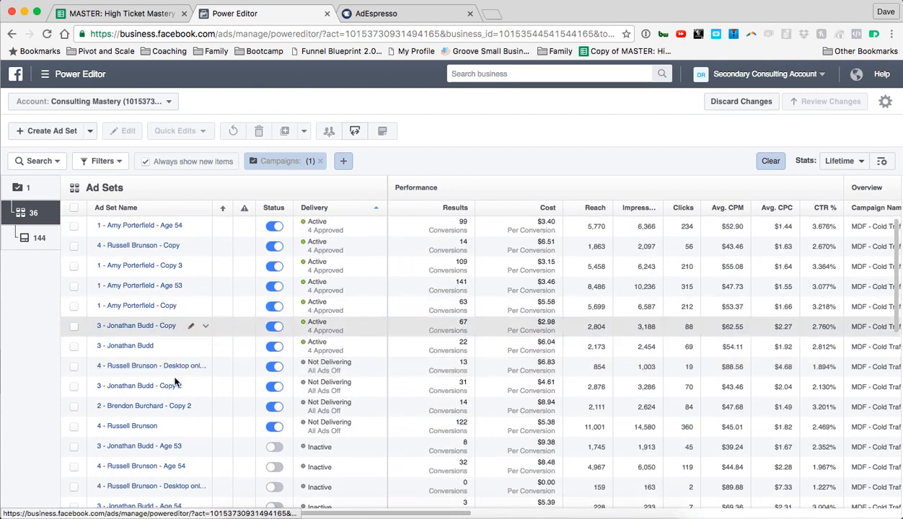
Step: Duplicate the 4 - Russell Brunson ad set once, keeping it in the same campaign
{"action": "left_click", "coordinate": [72, 427]}
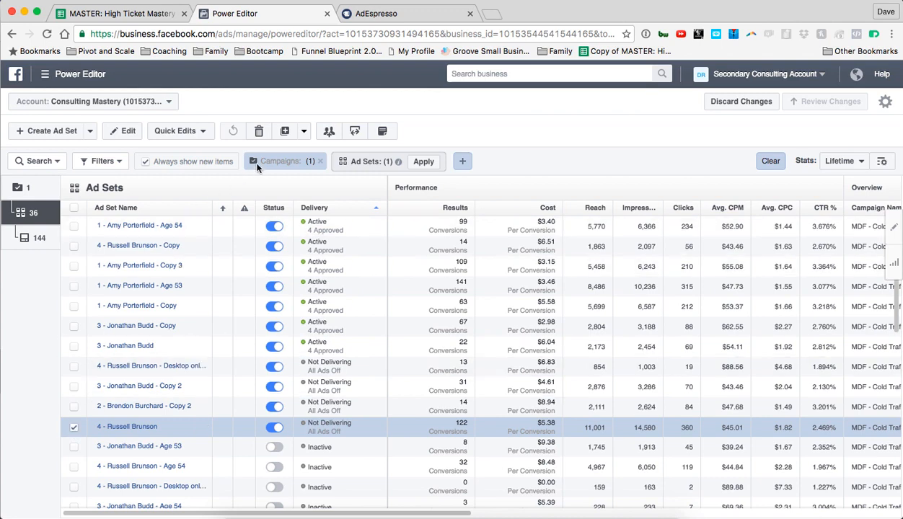
{"action": "left_click", "coordinate": [284, 131]}
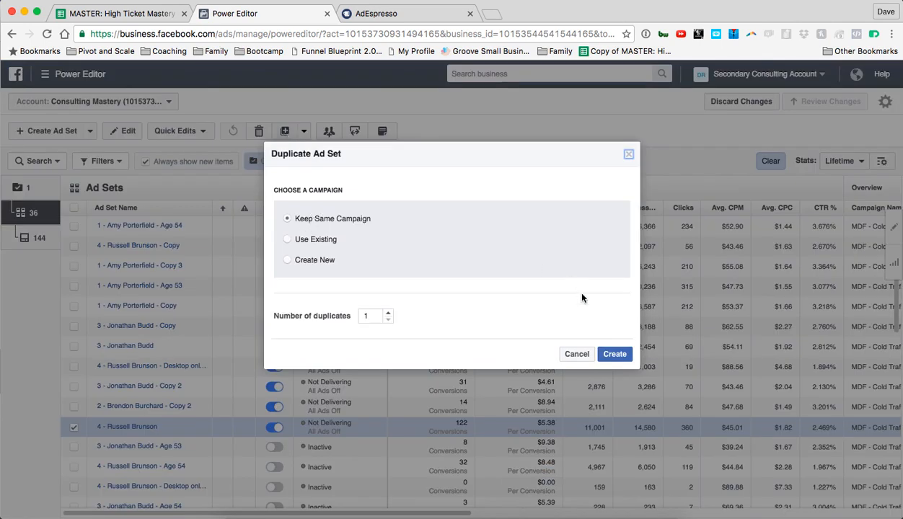
{"action": "left_click", "coordinate": [614, 354]}
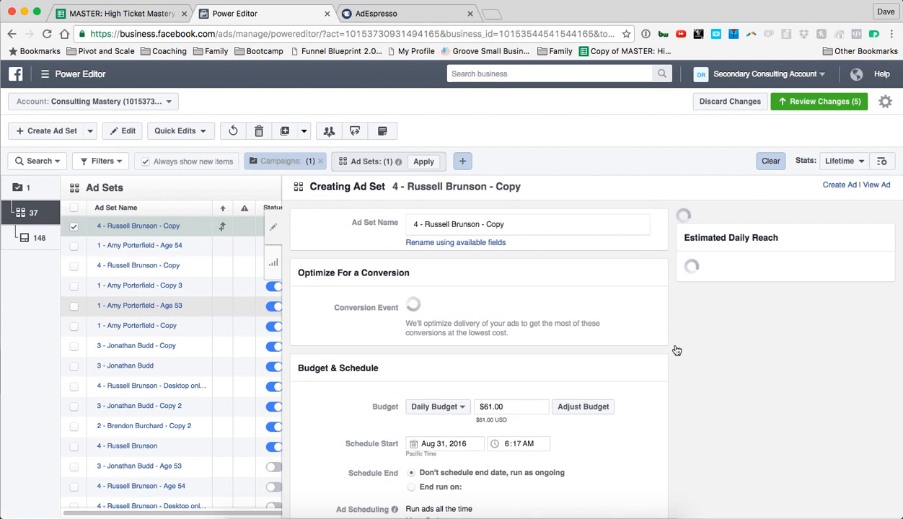
Step: Set the daily budget of the duplicated Russell Brunson ad set to $30
{"action": "scroll", "coordinate": [676, 351], "scroll_direction": "down", "scroll_amount": 2}
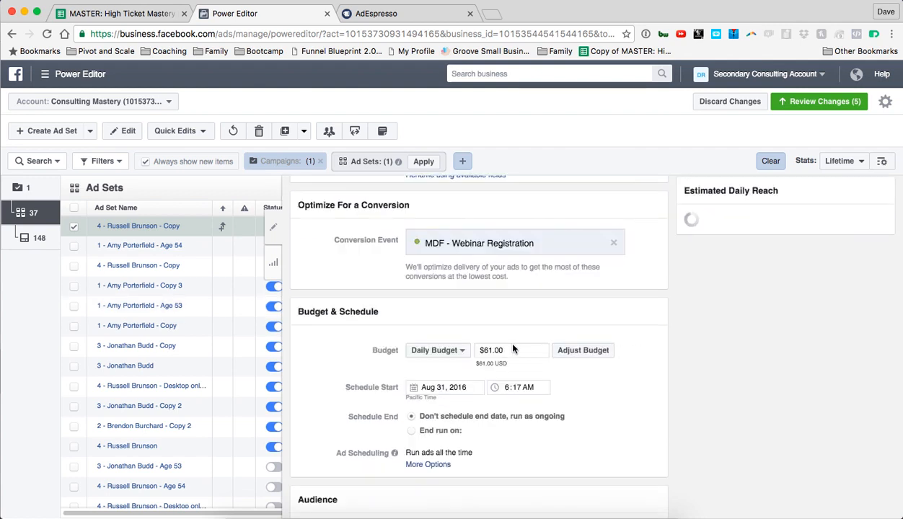
{"action": "left_click_drag", "start_coordinate": [504, 350], "coordinate": [477, 352]}
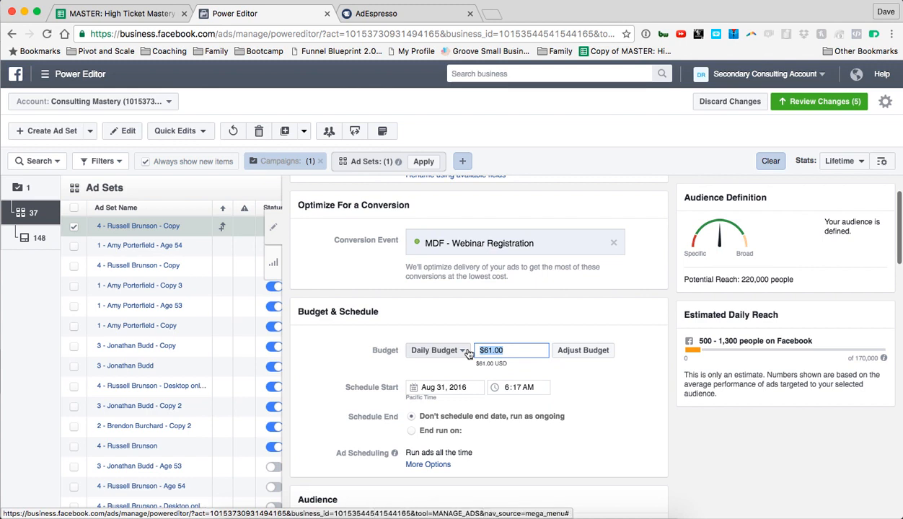
{"action": "type", "text": "30"}
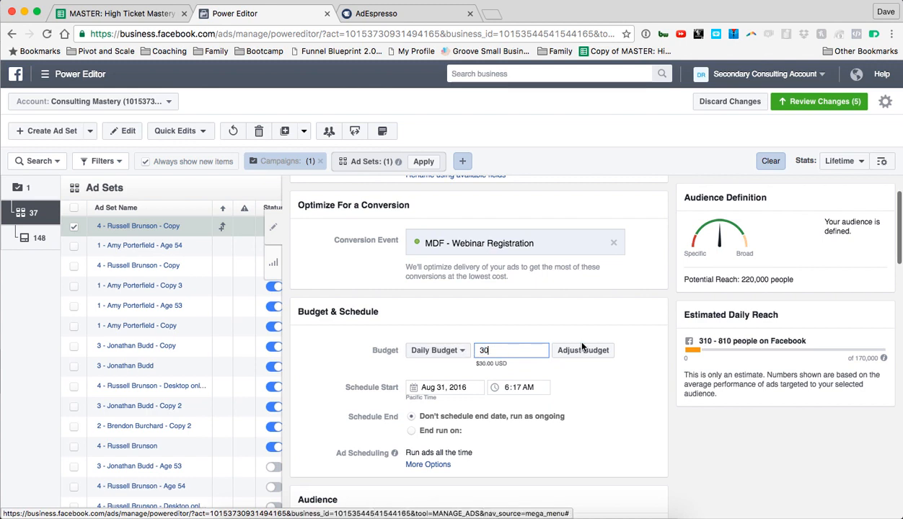
{"action": "left_click", "coordinate": [638, 351]}
Step: Set the maximum audience age of the duplicated Russell Brunson ad set to 54 and close its editing pane
{"action": "scroll", "coordinate": [665, 363], "scroll_direction": "down", "scroll_amount": 10}
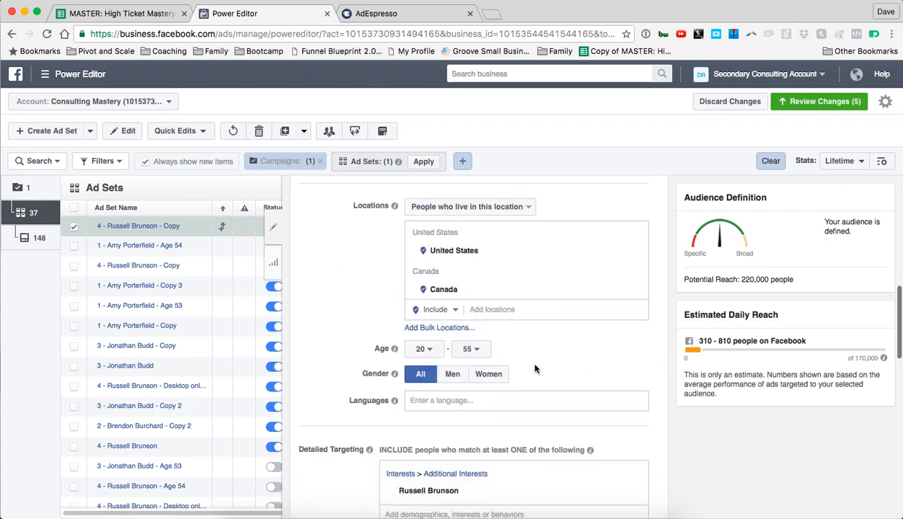
{"action": "left_click", "coordinate": [472, 350]}
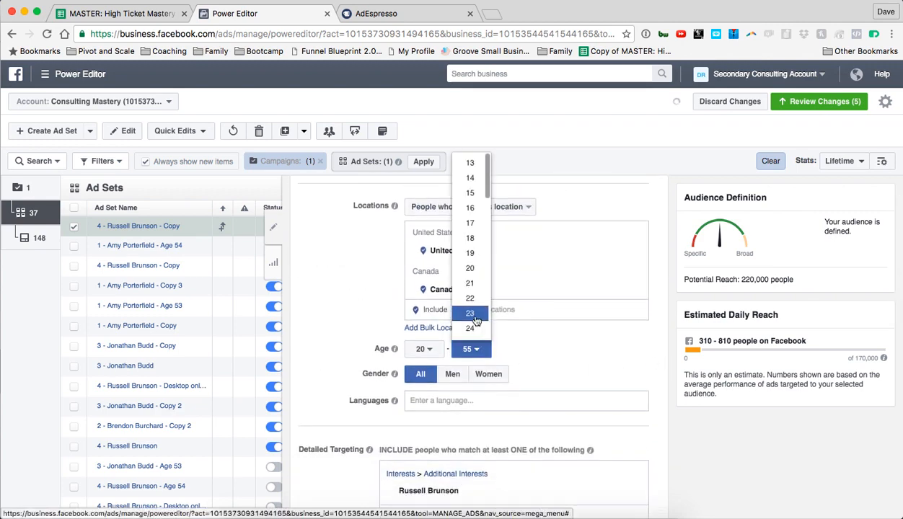
{"action": "scroll", "coordinate": [475, 321], "scroll_direction": "down", "scroll_amount": 8}
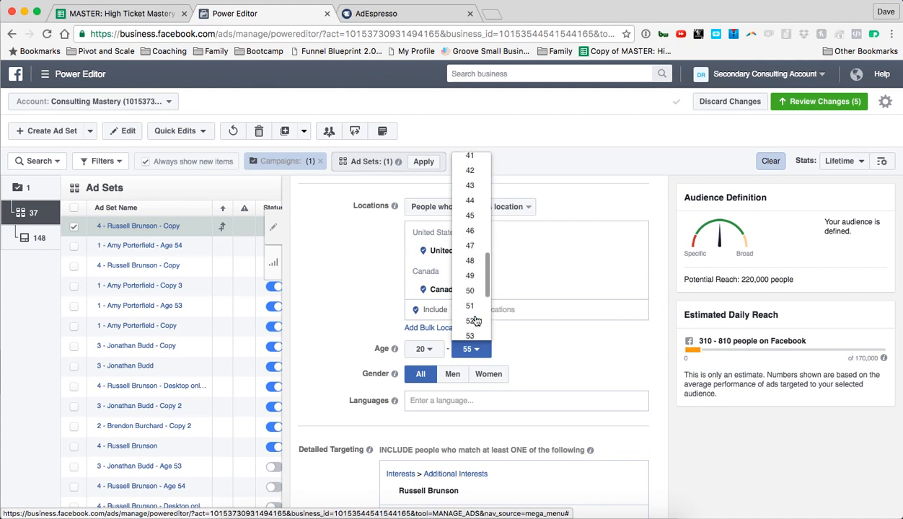
{"action": "left_click", "coordinate": [469, 289]}
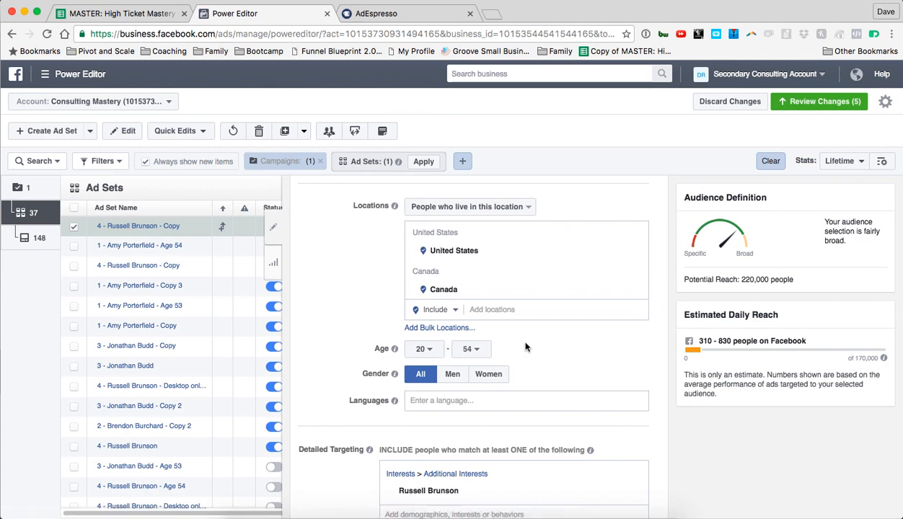
{"action": "scroll", "coordinate": [525, 347], "scroll_direction": "down", "scroll_amount": 3}
{"action": "scroll", "coordinate": [534, 342], "scroll_direction": "down", "scroll_amount": 10}
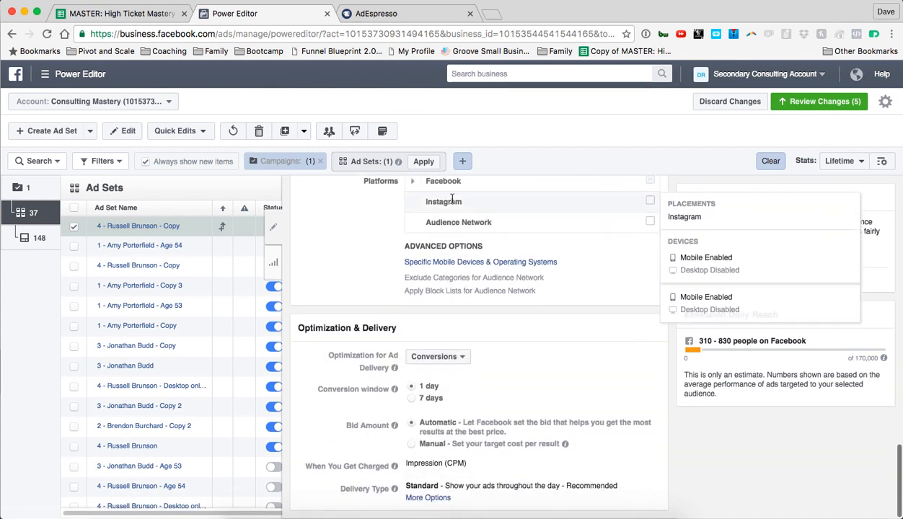
{"action": "scroll", "coordinate": [677, 207], "scroll_direction": "up", "scroll_amount": 15}
{"action": "left_click", "coordinate": [274, 226]}
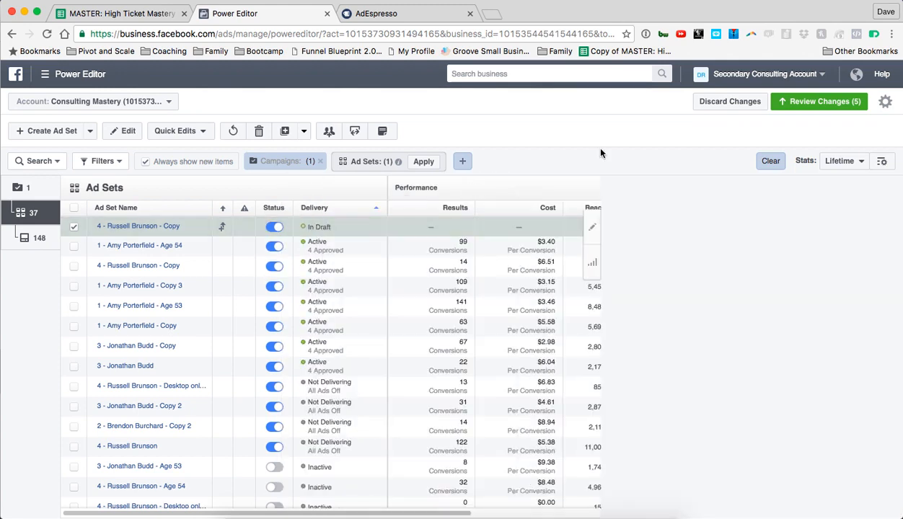
Step: Try to publish the new 4 - Russell Brunson - Copy ad set together with its four ads, and dismiss the summary
{"action": "left_click", "coordinate": [787, 103]}
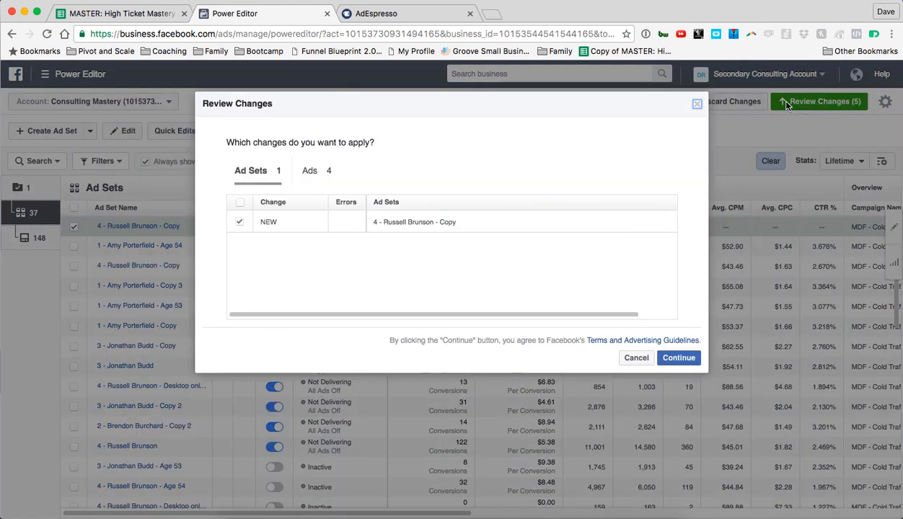
{"action": "left_click", "coordinate": [677, 358]}
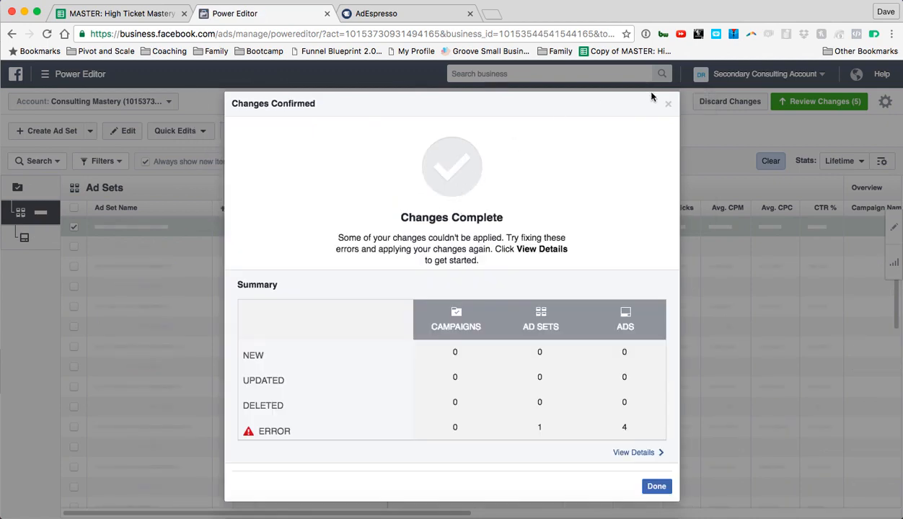
{"action": "left_click", "coordinate": [668, 106]}
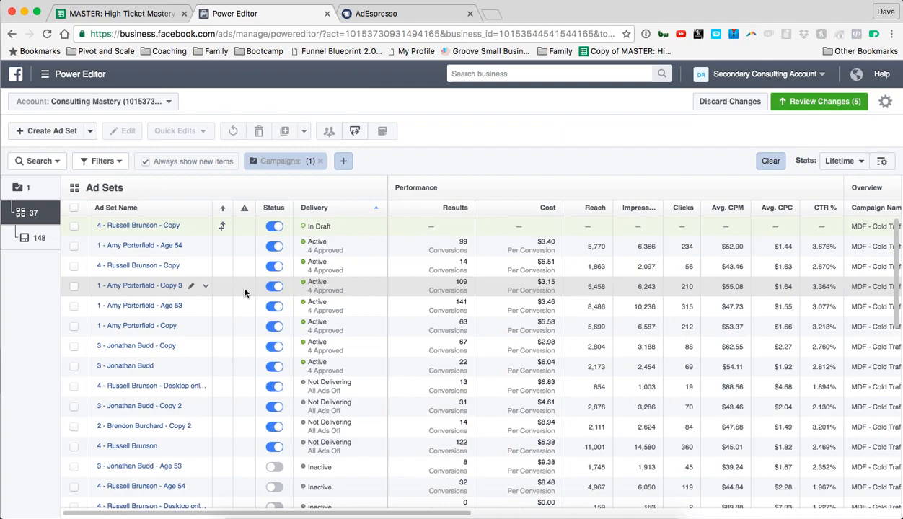
Step: Switch to the Bootcamp Facebook Training 2.0 presentation in Keynote and show the first Vertical vs. Horizontal Scaling slide
{"action": "left_click", "coordinate": [604, 515]}
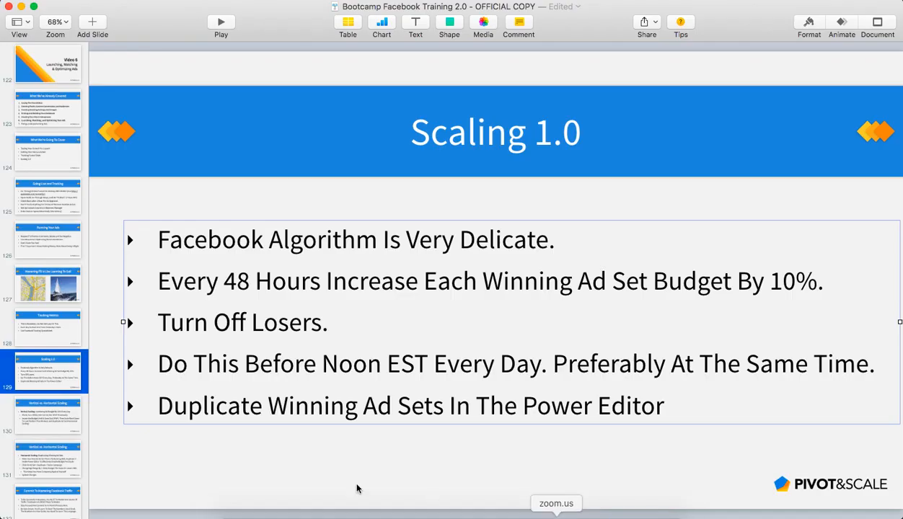
{"action": "left_click", "coordinate": [41, 410]}
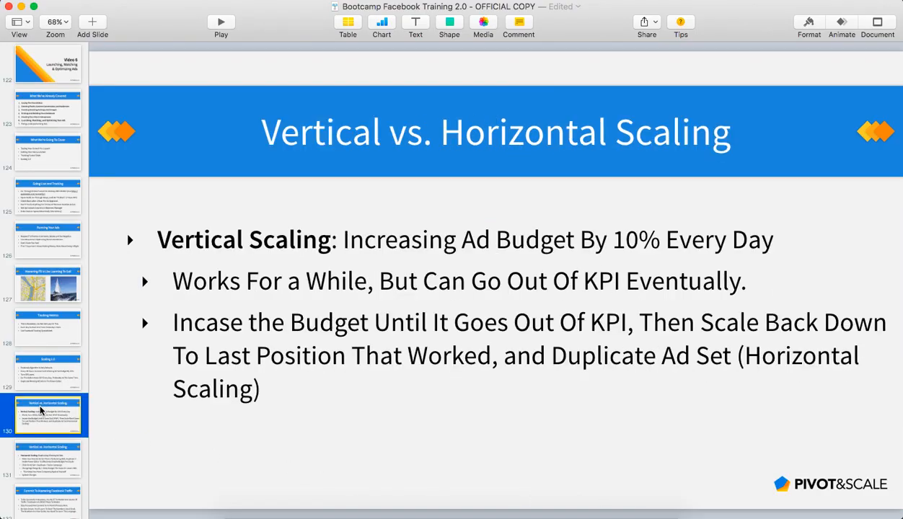